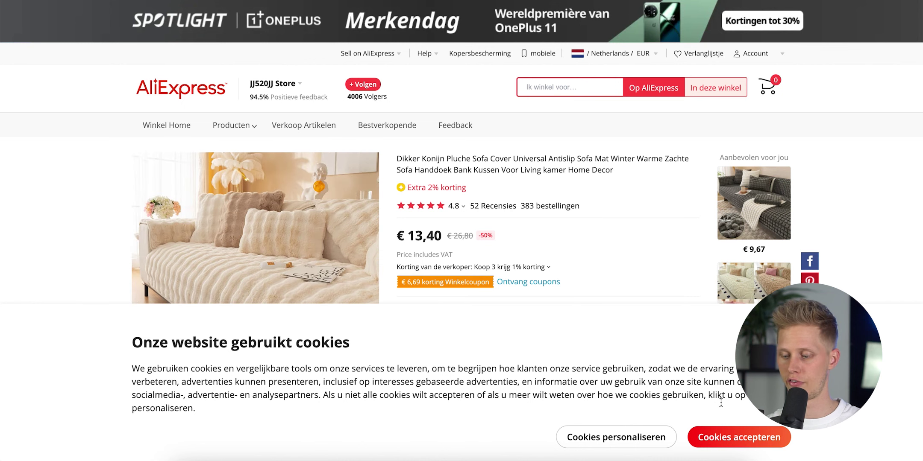
- Review the sofa cover on AliExpress and the Moon store's product page, accepting cookies and dismissing the discount pop-up
{"action": "left_click", "coordinate": [732, 437]}
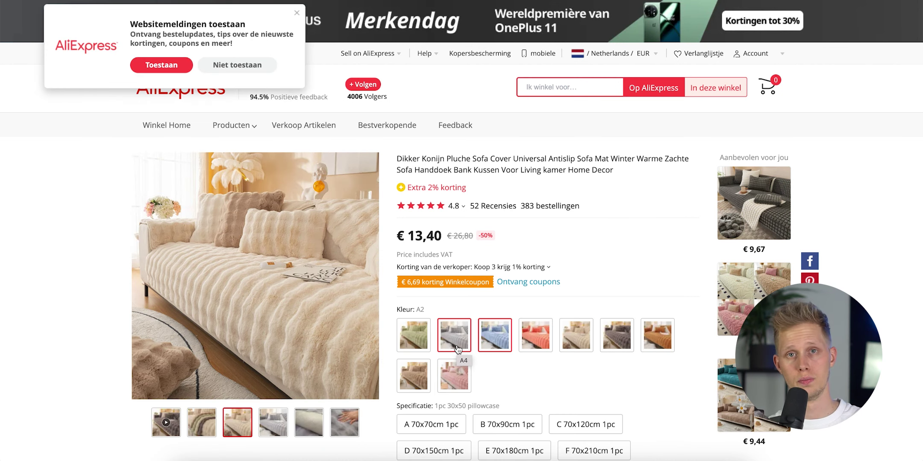
{"action": "scroll", "coordinate": [561, 35], "scroll_direction": "down", "scroll_amount": 2}
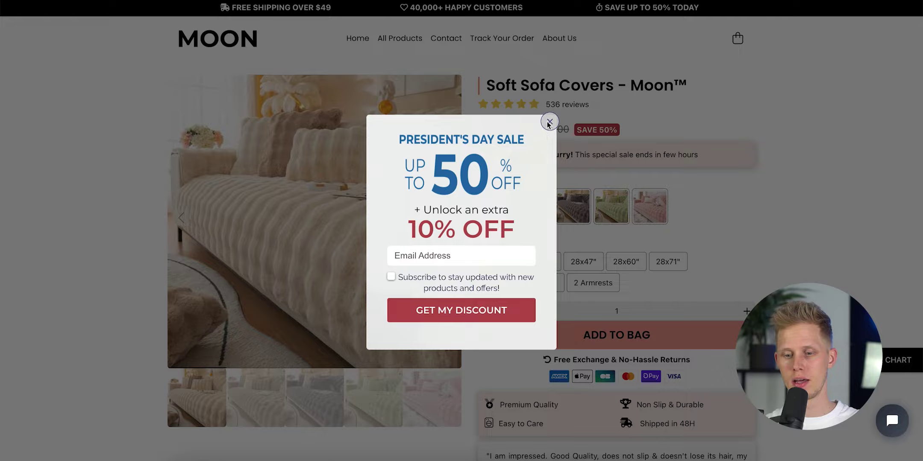
{"action": "left_click", "coordinate": [548, 120]}
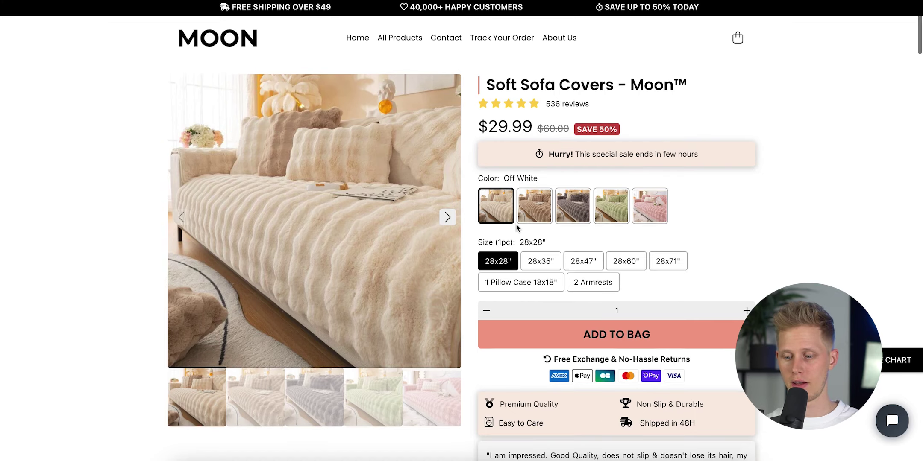
{"action": "scroll", "coordinate": [515, 225], "scroll_direction": "down", "scroll_amount": 10}
{"action": "scroll", "coordinate": [516, 224], "scroll_direction": "down", "scroll_amount": 5}
{"action": "scroll", "coordinate": [516, 224], "scroll_direction": "up", "scroll_amount": 15}
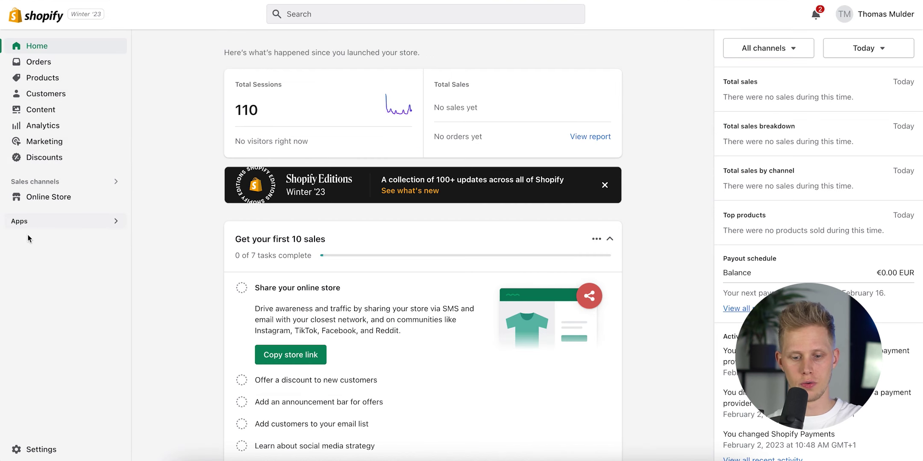
- Search the Shopify App Store for "kopy" and add the Kopy - Copy products app to the store
{"action": "left_click", "coordinate": [37, 225]}
{"action": "type", "text": "kopy"}
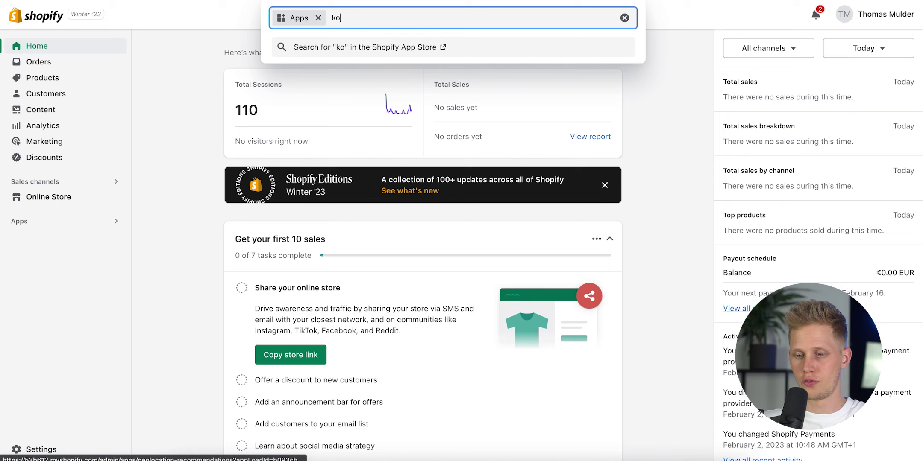
{"action": "left_click", "coordinate": [338, 40]}
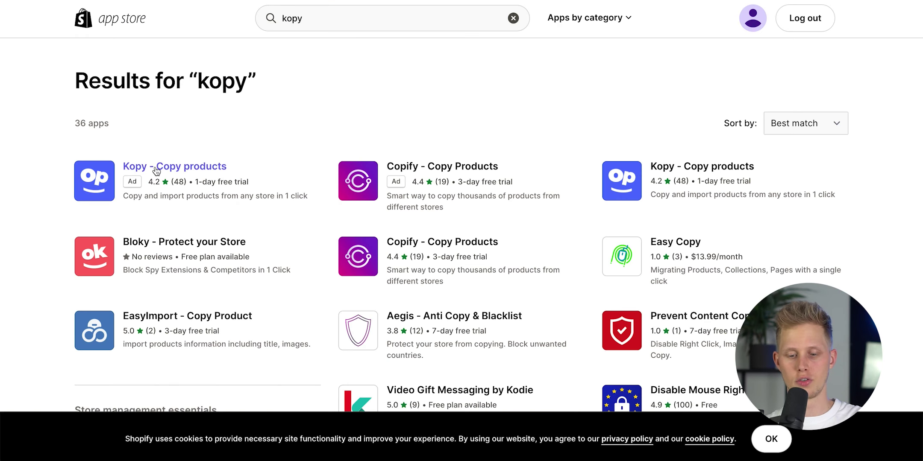
{"action": "left_click", "coordinate": [156, 170]}
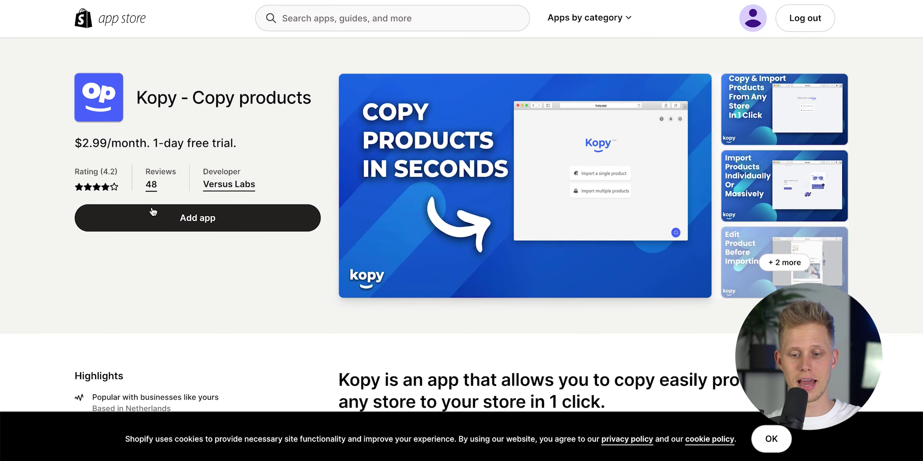
{"action": "left_click", "coordinate": [158, 217]}
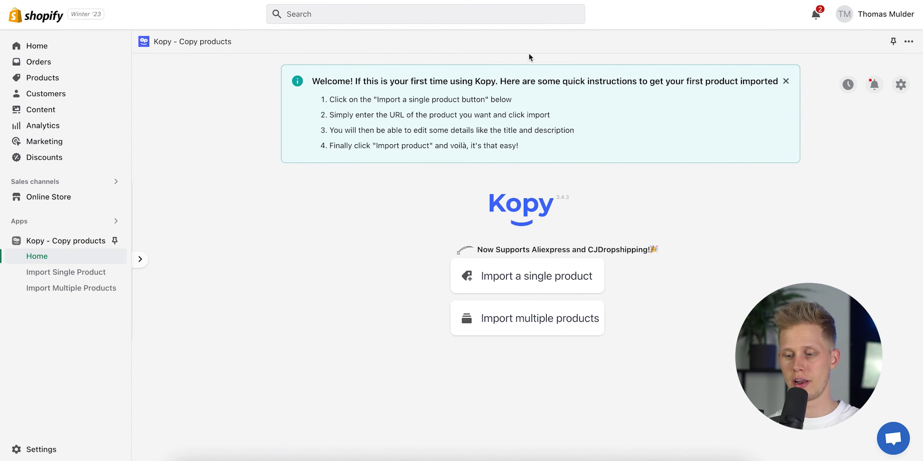
- Load the Moon store's Soft Sofa Covers page into Kopy as a single-product import using its product URL
{"action": "left_click", "coordinate": [495, 285]}
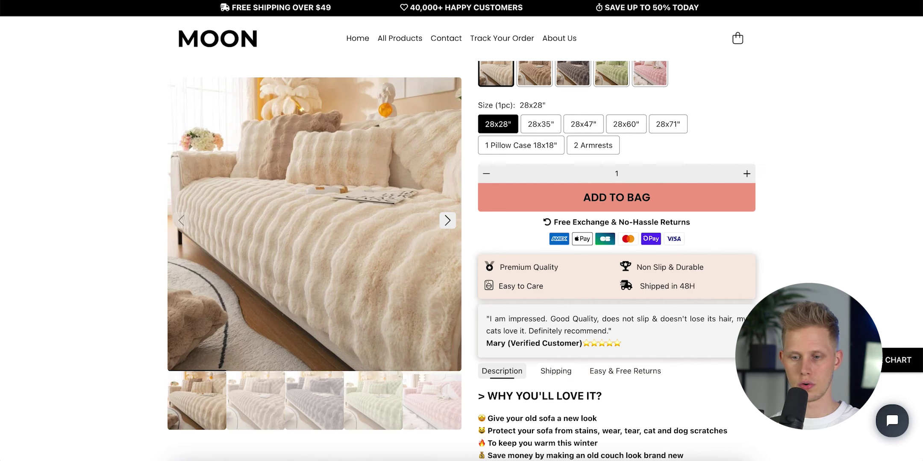
{"action": "left_click", "coordinate": [534, 284]}
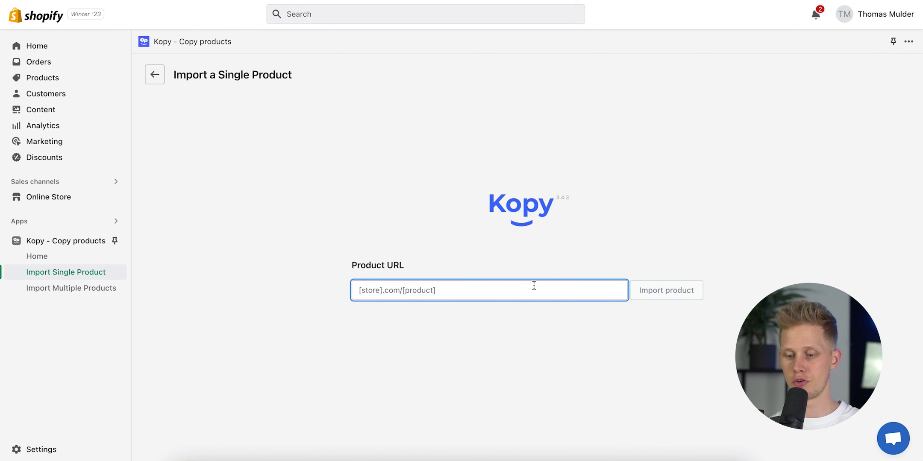
{"action": "key", "text": "ctrl+v"}
{"action": "left_click", "coordinate": [668, 293]}
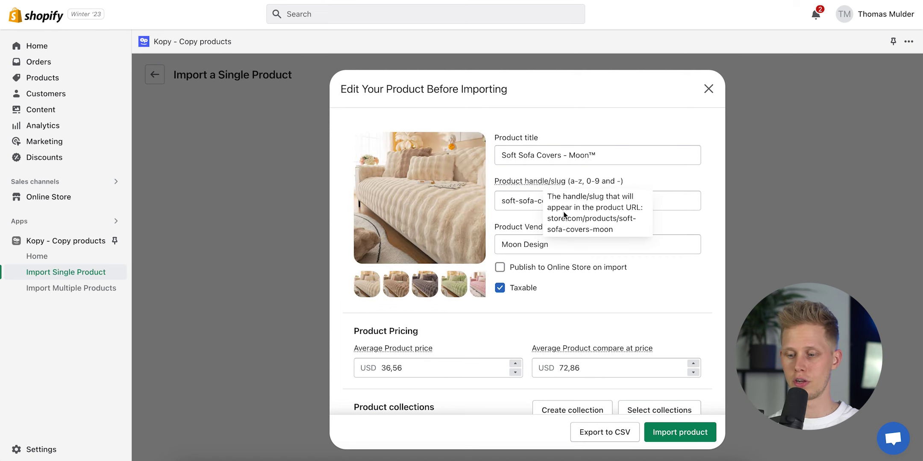
- Look through the import details and variant prices, and clear the product vendor
{"action": "scroll", "coordinate": [556, 271], "scroll_direction": "down", "scroll_amount": 3}
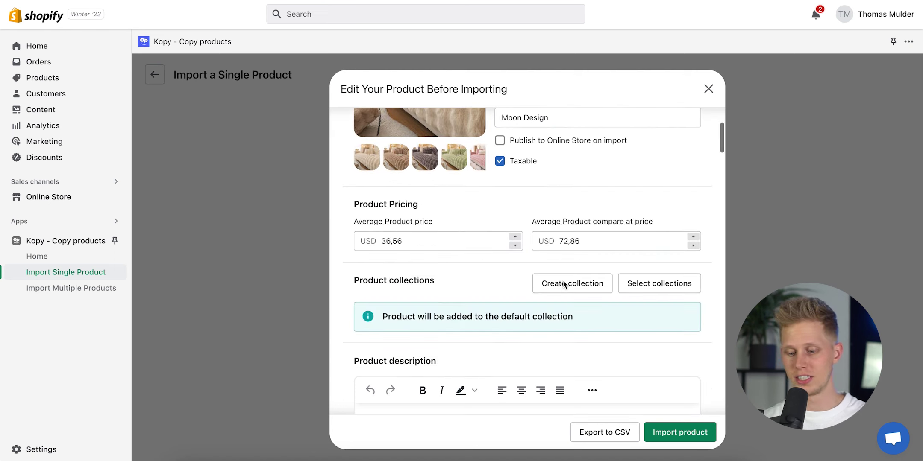
{"action": "scroll", "coordinate": [507, 299], "scroll_direction": "down", "scroll_amount": 15}
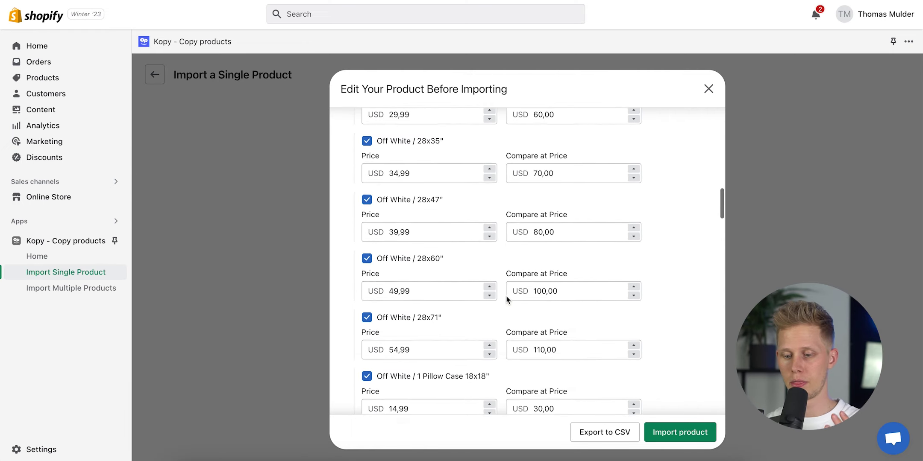
{"action": "scroll", "coordinate": [507, 299], "scroll_direction": "up", "scroll_amount": 18}
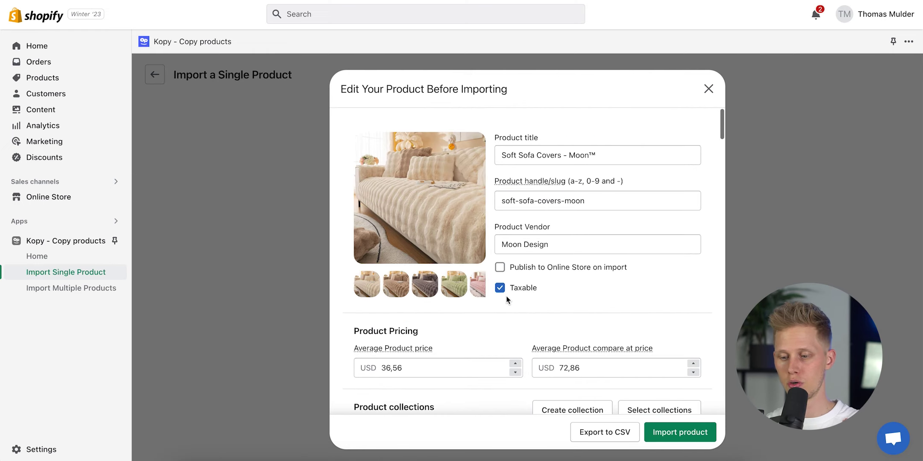
{"action": "double_click", "coordinate": [546, 242]}
{"action": "triple_click", "coordinate": [546, 241]}
{"action": "key", "text": "BackSpace"}
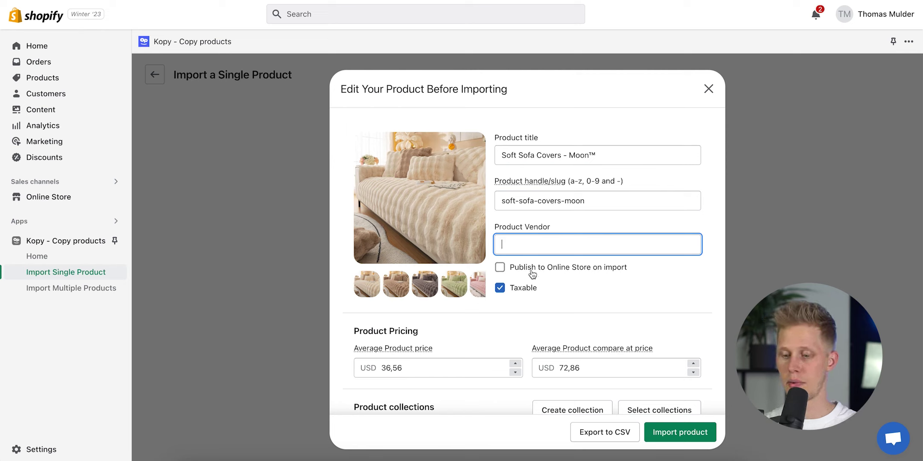
- Shorten the product handle to "sofa-covers"
{"action": "left_click_drag", "start_coordinate": [581, 202], "coordinate": [490, 201]}
{"action": "key", "text": "BackSpace"}
{"action": "left_click_drag", "start_coordinate": [588, 200], "coordinate": [541, 199]}
{"action": "key", "text": "BackSpace"}
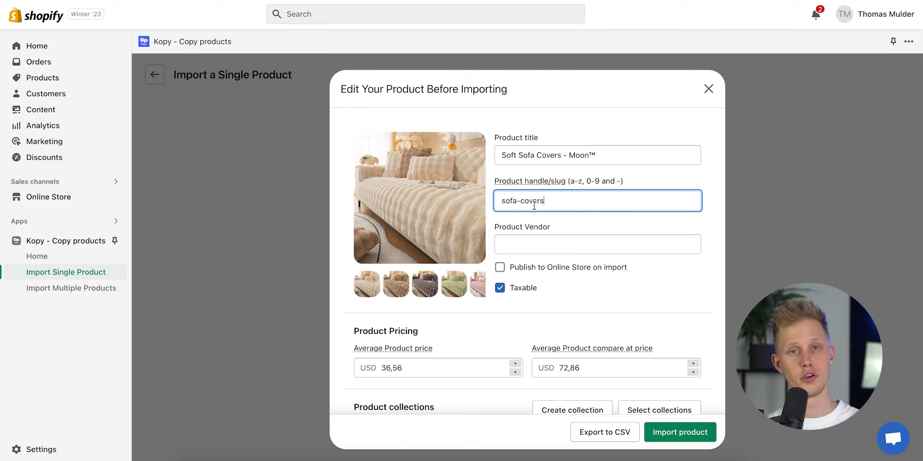
- Shorten the product title to "Soft Sofa Covers" and import the product
{"action": "left_click_drag", "start_coordinate": [598, 155], "coordinate": [560, 155]}
{"action": "key", "text": "BackSpace"}
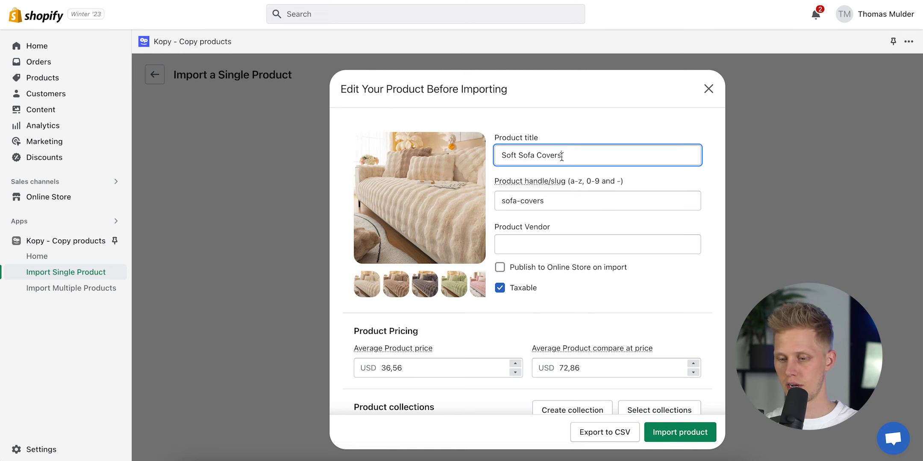
{"action": "scroll", "coordinate": [620, 256], "scroll_direction": "down", "scroll_amount": 2}
{"action": "left_click", "coordinate": [683, 433]}
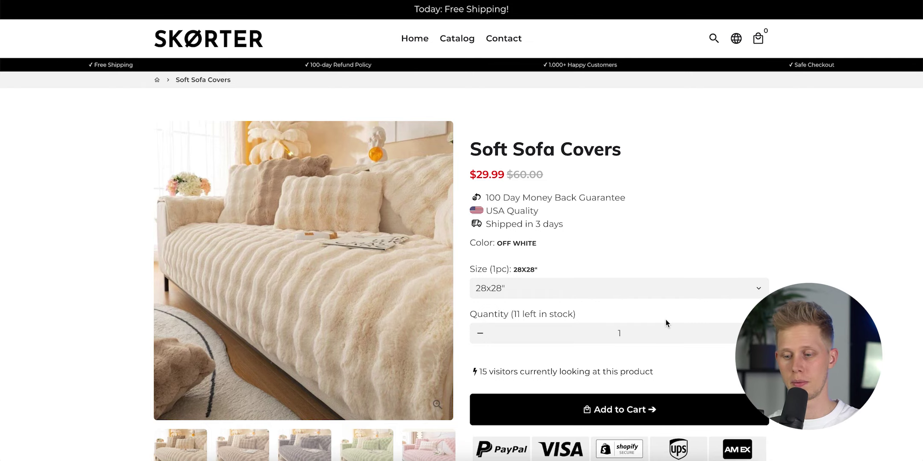
- Look over the imported Soft Sofa Covers page in the SKØRTER storefront from product details to footer
{"action": "scroll", "coordinate": [666, 323], "scroll_direction": "down", "scroll_amount": 20}
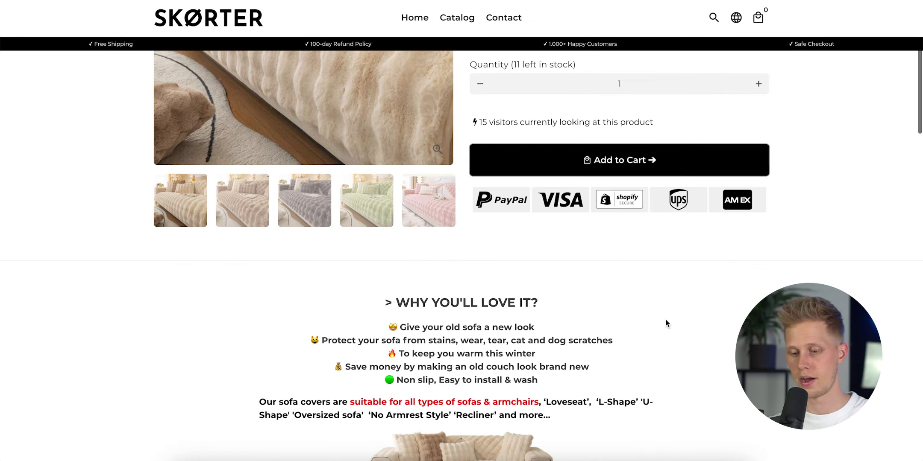
{"action": "scroll", "coordinate": [666, 323], "scroll_direction": "down", "scroll_amount": 5}
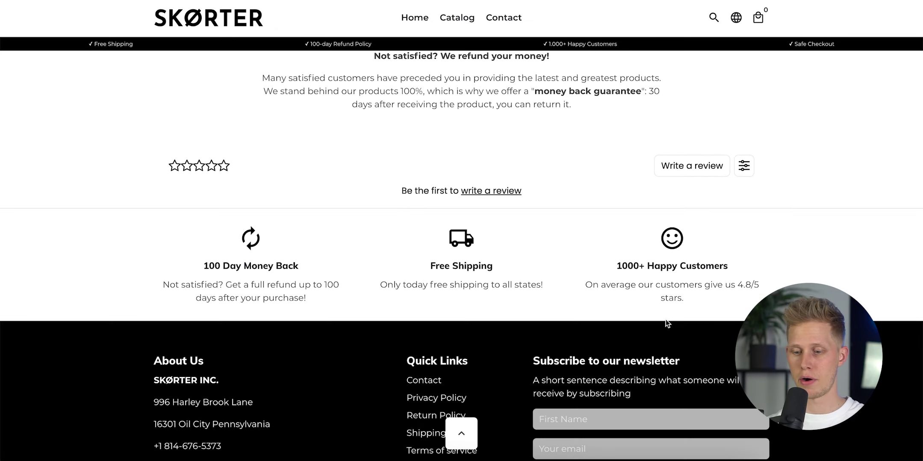
{"action": "scroll", "coordinate": [666, 324], "scroll_direction": "up", "scroll_amount": 2}
{"action": "scroll", "coordinate": [617, 270], "scroll_direction": "up", "scroll_amount": 10}
{"action": "scroll", "coordinate": [617, 270], "scroll_direction": "up", "scroll_amount": 10}
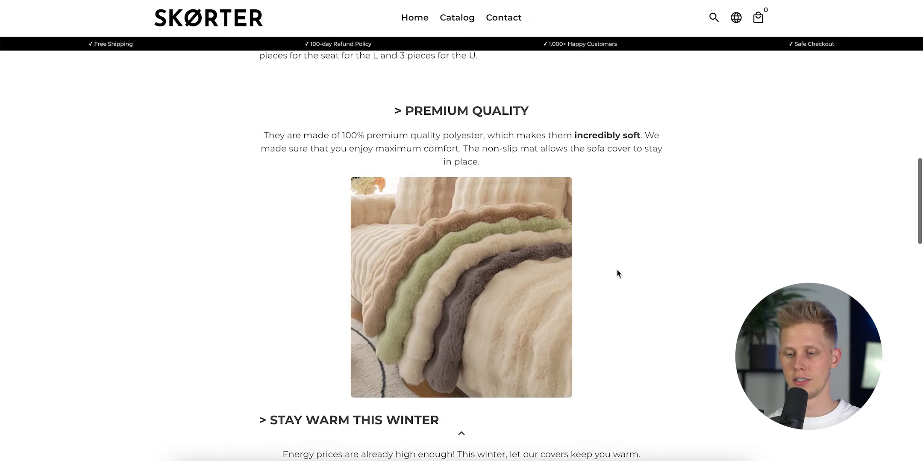
{"action": "scroll", "coordinate": [616, 271], "scroll_direction": "up", "scroll_amount": 2}
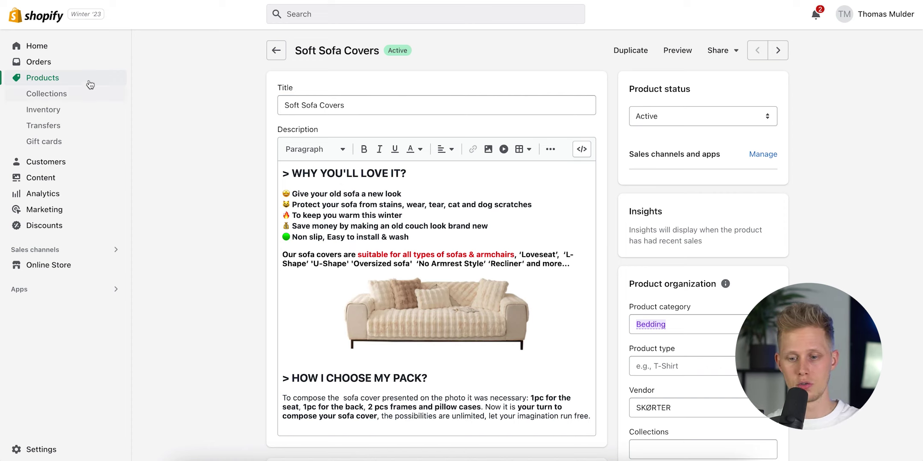
- Check the product's description and title in the Shopify product editor against the Moon store's product page
{"action": "left_click_drag", "start_coordinate": [577, 268], "coordinate": [317, 204]}
{"action": "left_click", "coordinate": [317, 204]}
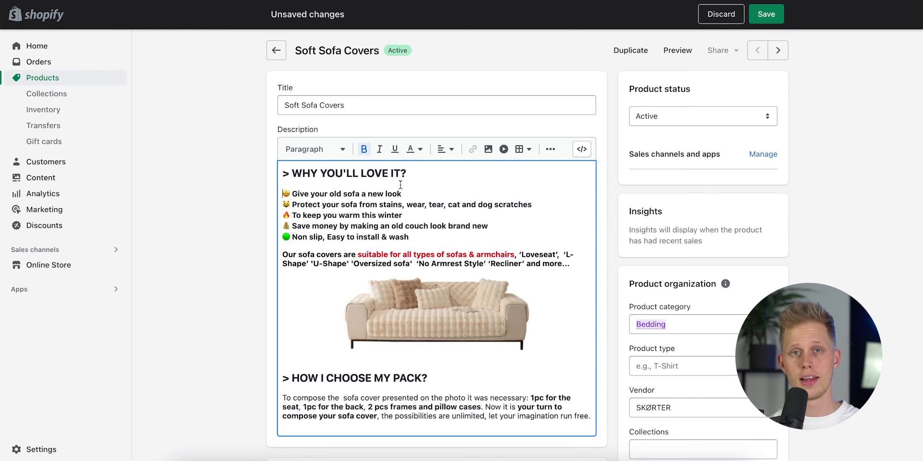
{"action": "triple_click", "coordinate": [371, 111]}
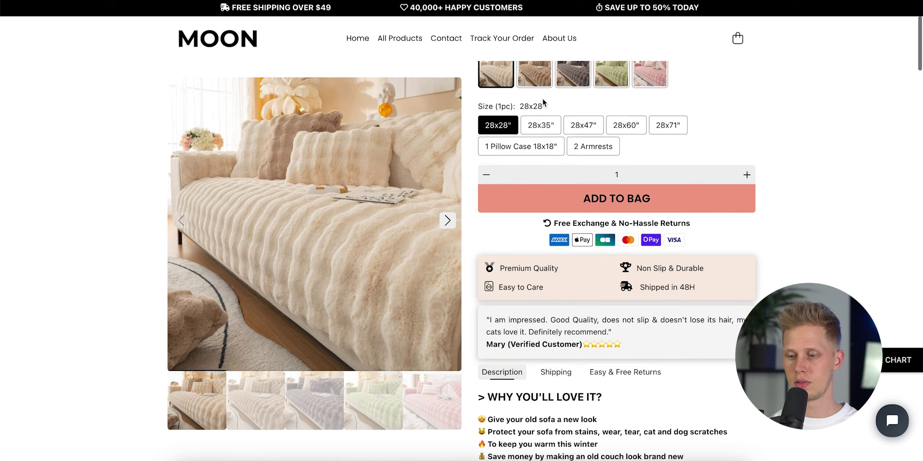
{"action": "scroll", "coordinate": [646, 91], "scroll_direction": "up", "scroll_amount": 4}
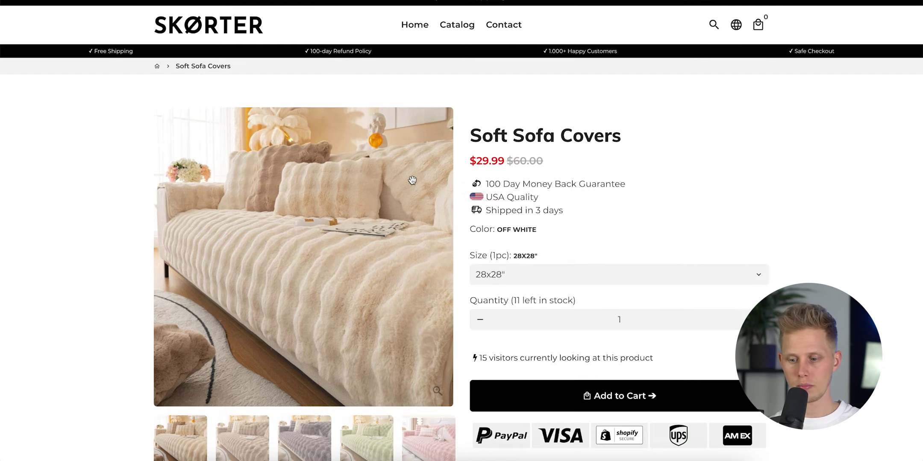
- Examine the description sections, highlighted selling text and title on the SKØRTER storefront's Soft Sofa Covers page
{"action": "scroll", "coordinate": [444, 233], "scroll_direction": "down", "scroll_amount": 10}
{"action": "scroll", "coordinate": [445, 233], "scroll_direction": "down", "scroll_amount": 3}
{"action": "scroll", "coordinate": [444, 228], "scroll_direction": "up", "scroll_amount": 1}
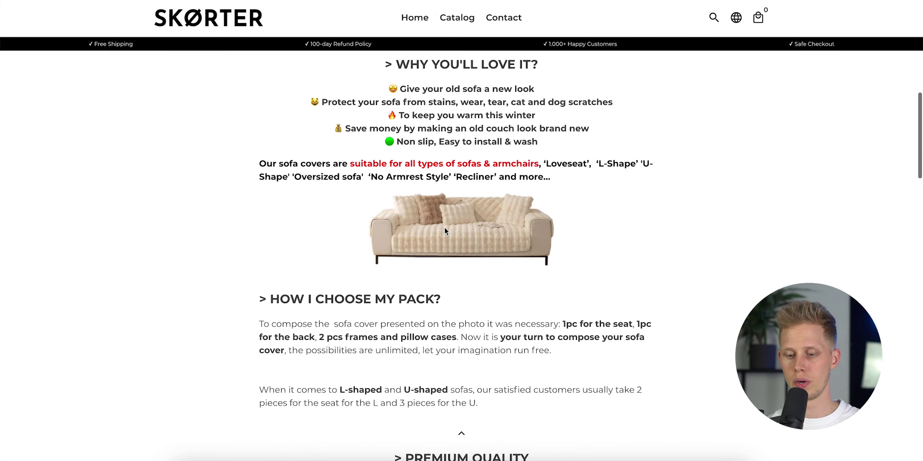
{"action": "scroll", "coordinate": [497, 340], "scroll_direction": "up", "scroll_amount": 3}
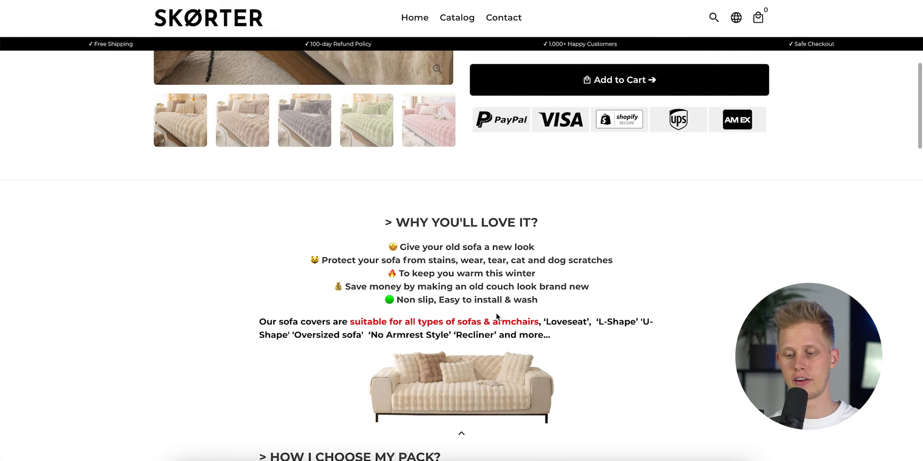
{"action": "scroll", "coordinate": [496, 314], "scroll_direction": "down", "scroll_amount": 9}
{"action": "scroll", "coordinate": [496, 314], "scroll_direction": "up", "scroll_amount": 6}
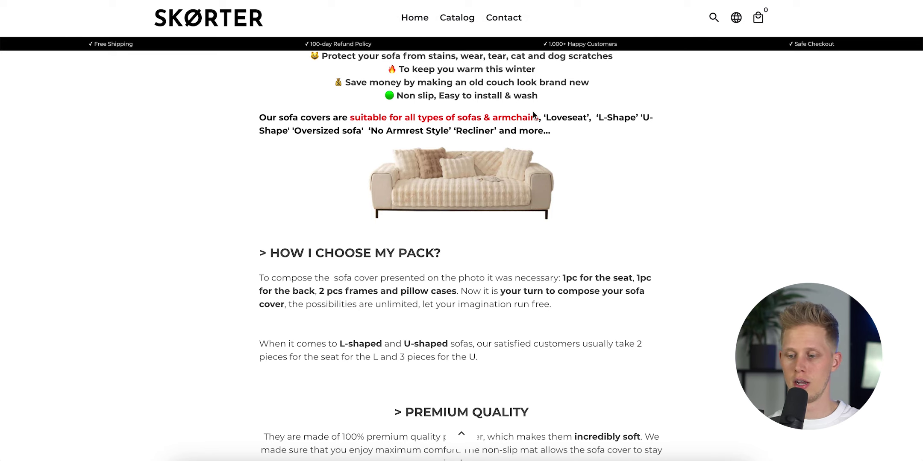
{"action": "left_click_drag", "start_coordinate": [539, 118], "coordinate": [432, 117]}
{"action": "scroll", "coordinate": [465, 191], "scroll_direction": "up", "scroll_amount": 4}
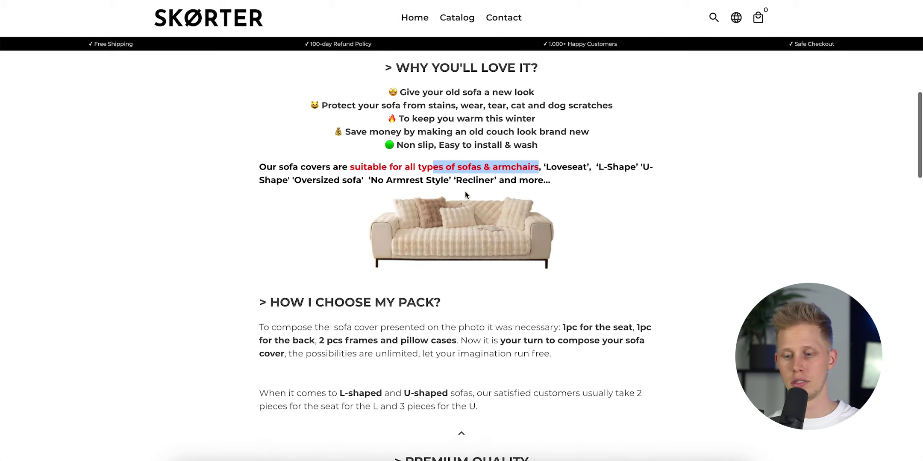
{"action": "scroll", "coordinate": [409, 169], "scroll_direction": "up", "scroll_amount": 9}
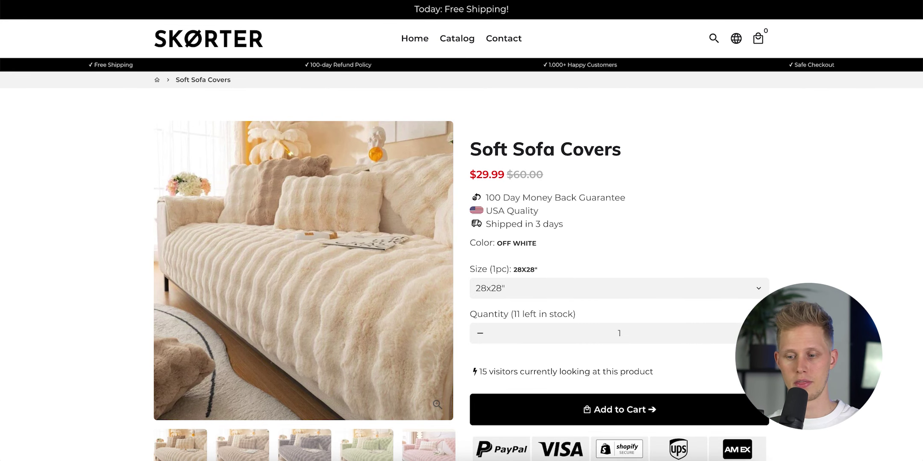
{"action": "left_click_drag", "start_coordinate": [623, 152], "coordinate": [472, 149]}
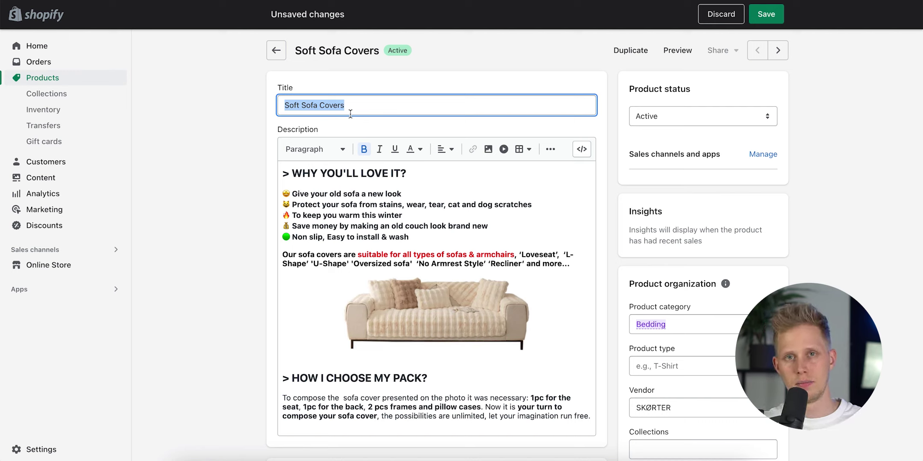
- Retitle the product "SKØRTER Covers - A Brand New Sofa In 5 Minutes Without Spending Thousands!", save it and check the title in the store preview
{"action": "type", "text": "SKØRTER Covers - A Brand New Sofa In 5 Minutes Without Spending Thousands!"}
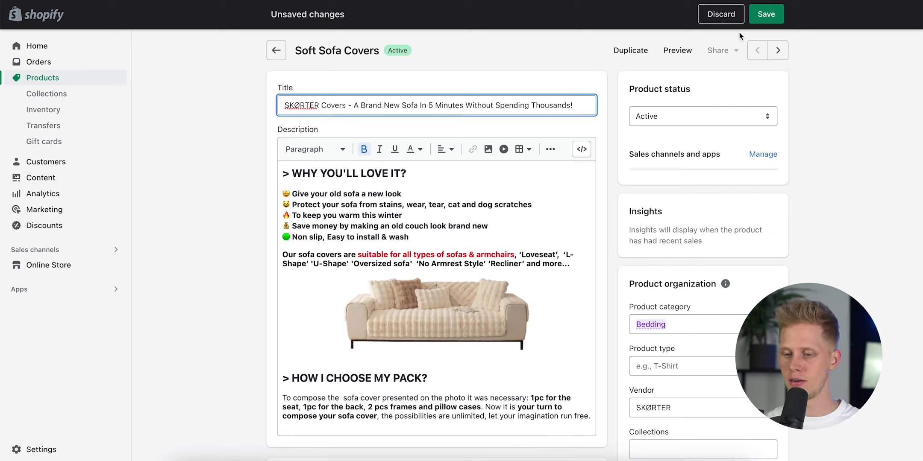
{"action": "left_click", "coordinate": [765, 21]}
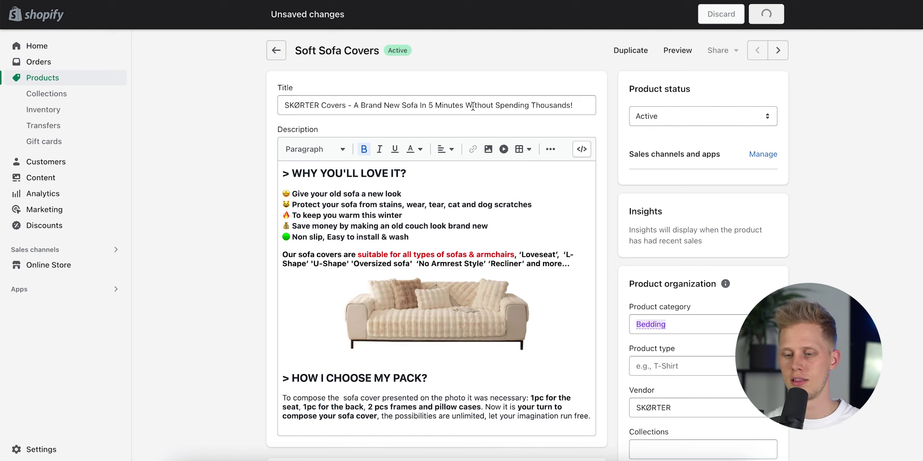
{"action": "left_click", "coordinate": [675, 51]}
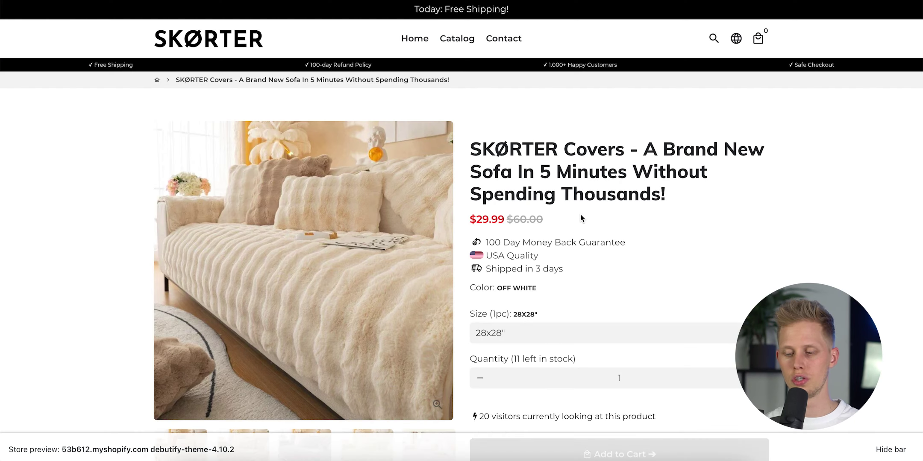
{"action": "left_click_drag", "start_coordinate": [645, 209], "coordinate": [446, 161]}
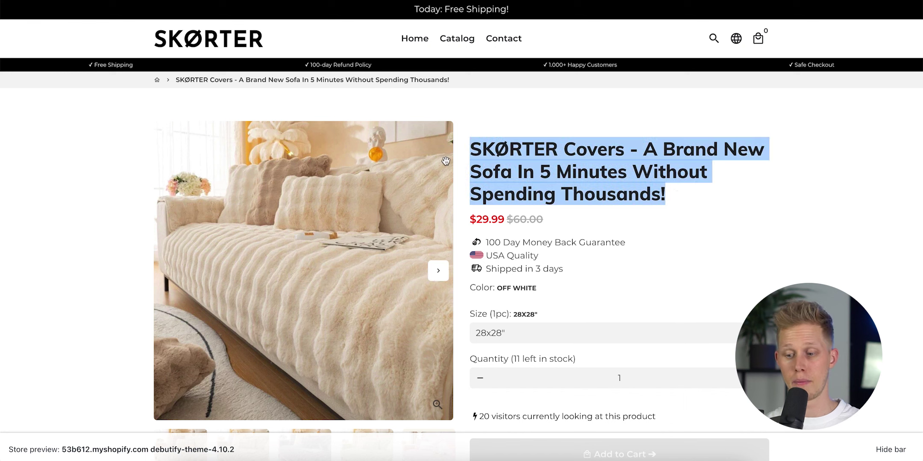
- Shorten the product title to "A Brand New Sofa In 5 Minutes Without Spending Thousands!", save the product and open its store preview
{"action": "right_click", "coordinate": [618, 242]}
{"action": "left_click", "coordinate": [654, 316]}
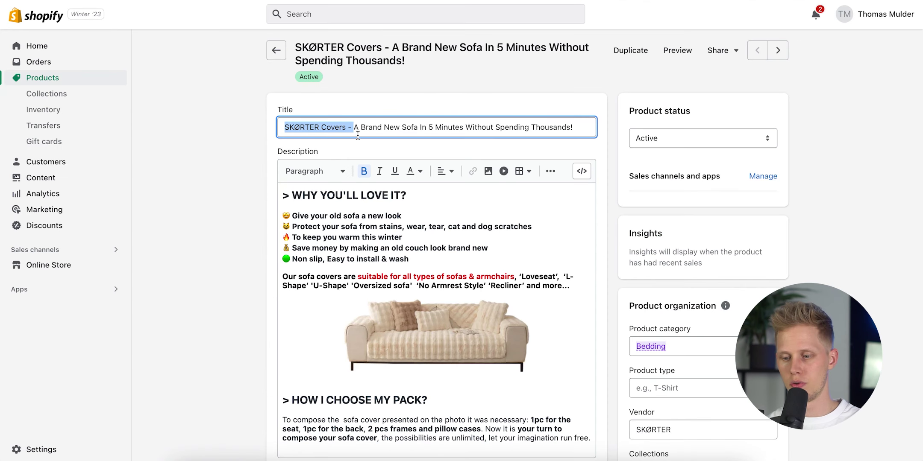
{"action": "left_click", "coordinate": [363, 127]}
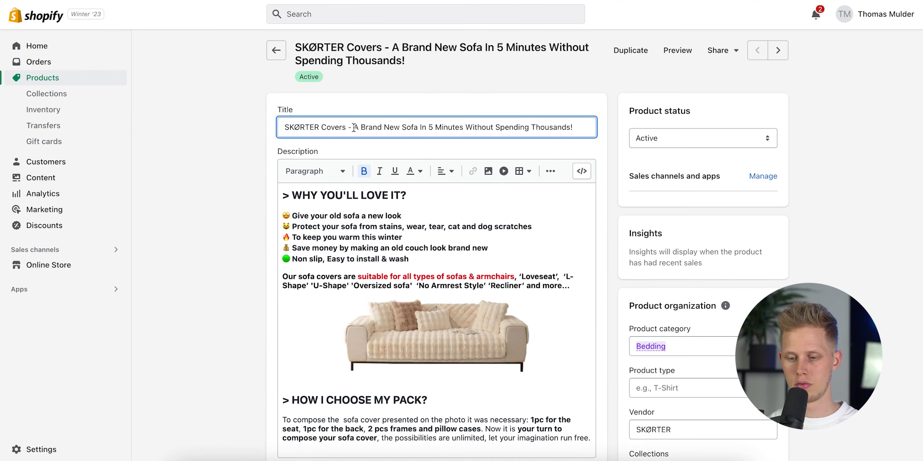
{"action": "left_click_drag", "start_coordinate": [354, 127], "coordinate": [253, 132]}
{"action": "key", "text": "BackSpace"}
{"action": "left_click", "coordinate": [766, 14]}
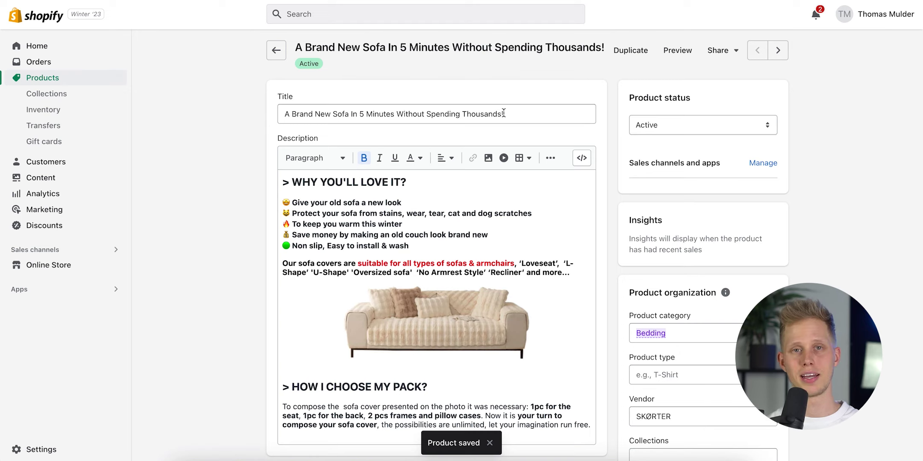
{"action": "left_click", "coordinate": [674, 49]}
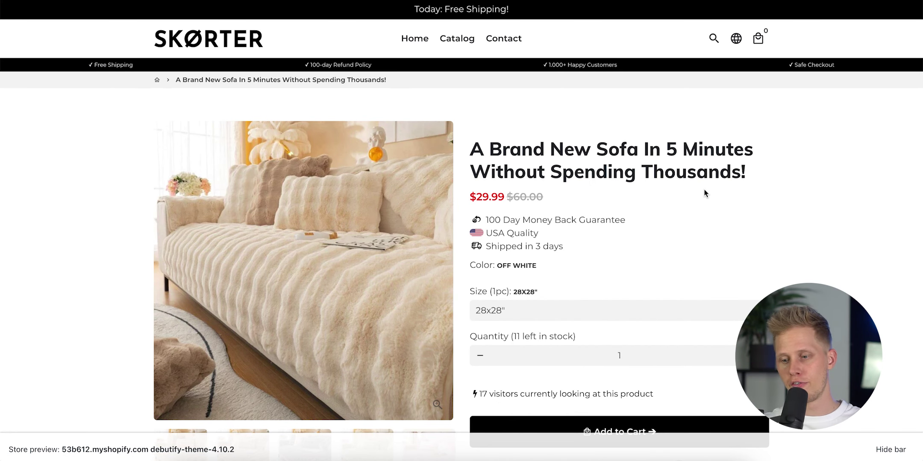
- Examine the shortened title and the description sections on the product's storefront page
{"action": "left_click_drag", "start_coordinate": [757, 178], "coordinate": [472, 152]}
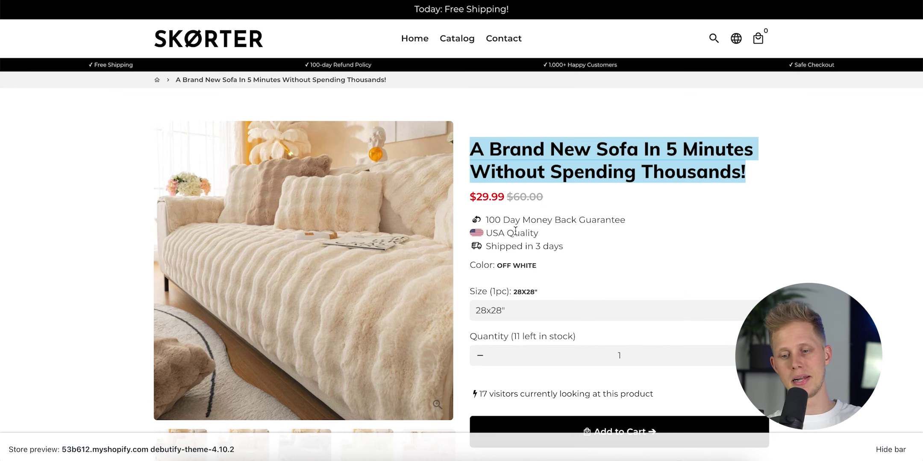
{"action": "scroll", "coordinate": [484, 218], "scroll_direction": "down", "scroll_amount": 15}
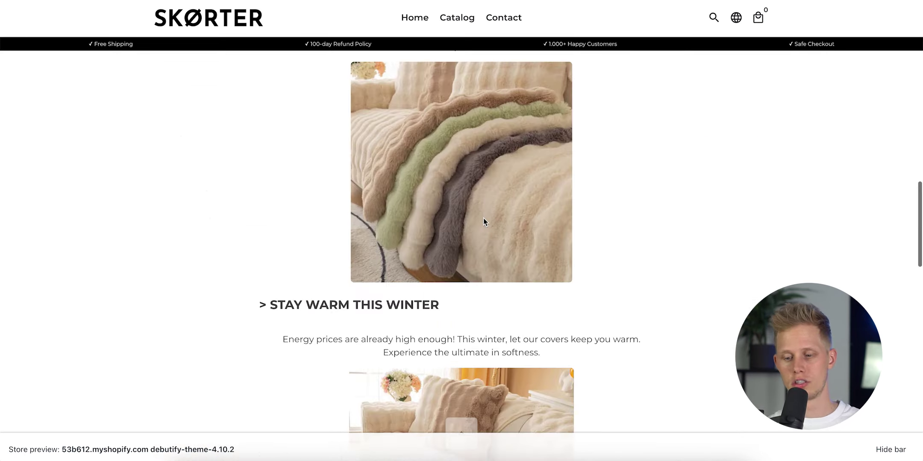
{"action": "scroll", "coordinate": [483, 219], "scroll_direction": "up", "scroll_amount": 15}
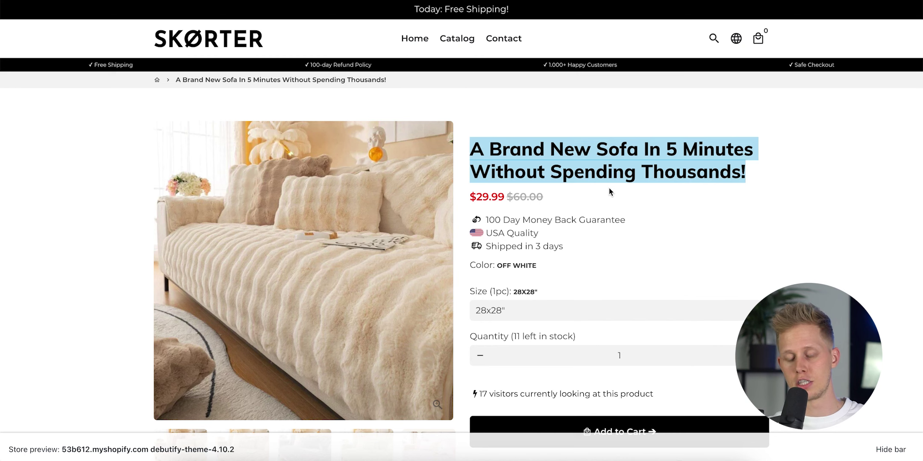
{"action": "scroll", "coordinate": [573, 231], "scroll_direction": "down", "scroll_amount": 6}
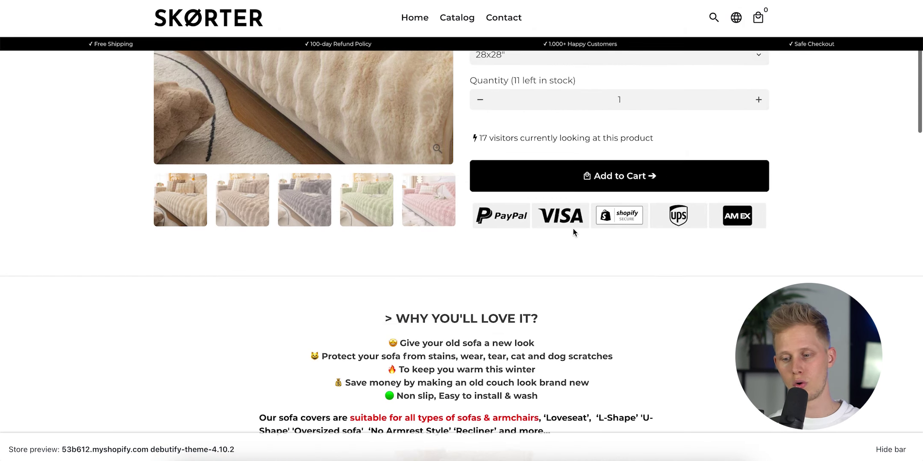
{"action": "scroll", "coordinate": [573, 232], "scroll_direction": "down", "scroll_amount": 4}
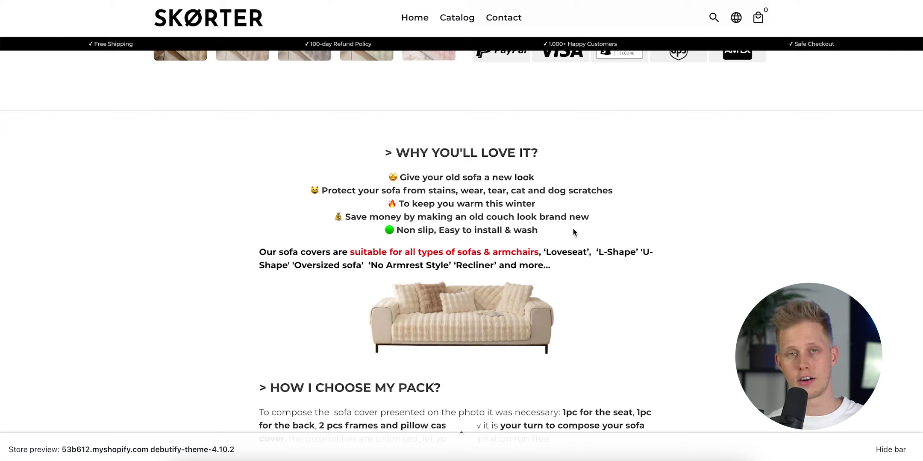
{"action": "scroll", "coordinate": [573, 229], "scroll_direction": "up", "scroll_amount": 8}
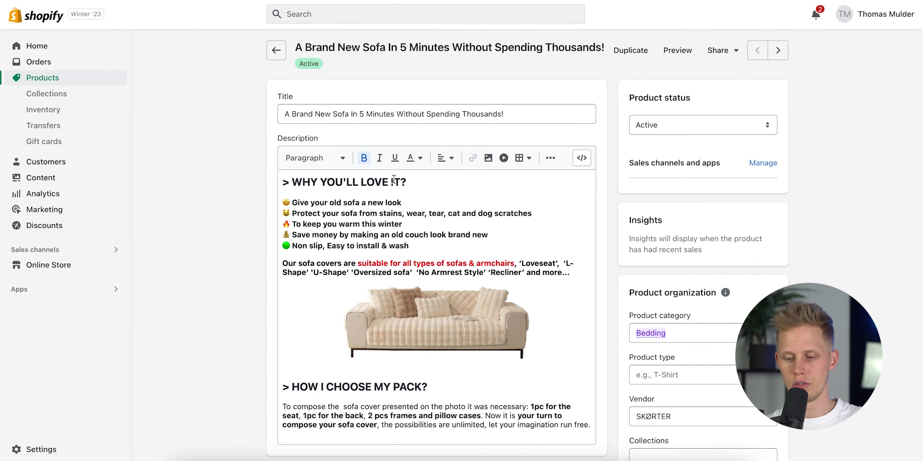
- Make the opening heading "Does your sofa looks old and damaged? This soft cover makes it look like brand new without having to buy an expensive new sofa!"
{"action": "left_click_drag", "start_coordinate": [408, 182], "coordinate": [285, 183]}
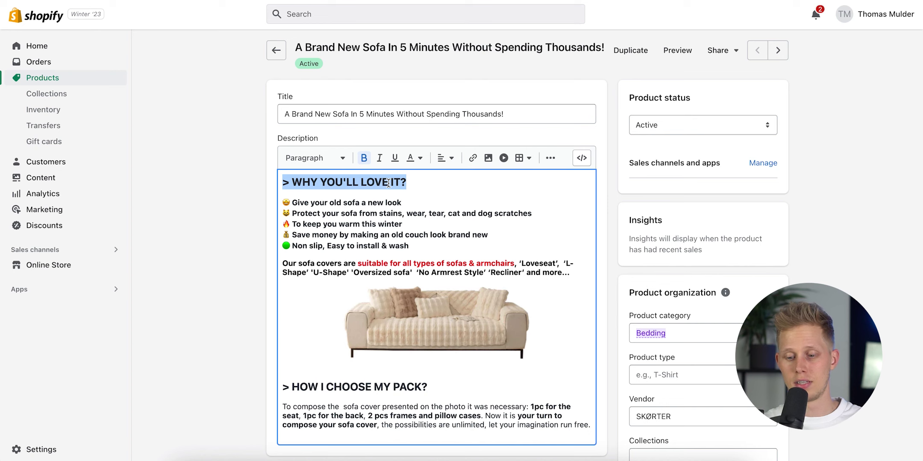
{"action": "type", "text": "Does your sofa looks old and damaged? This soft cover makes it look like brand new without having to buy an expensive new sofa!"}
{"action": "left_click", "coordinate": [760, 22]}
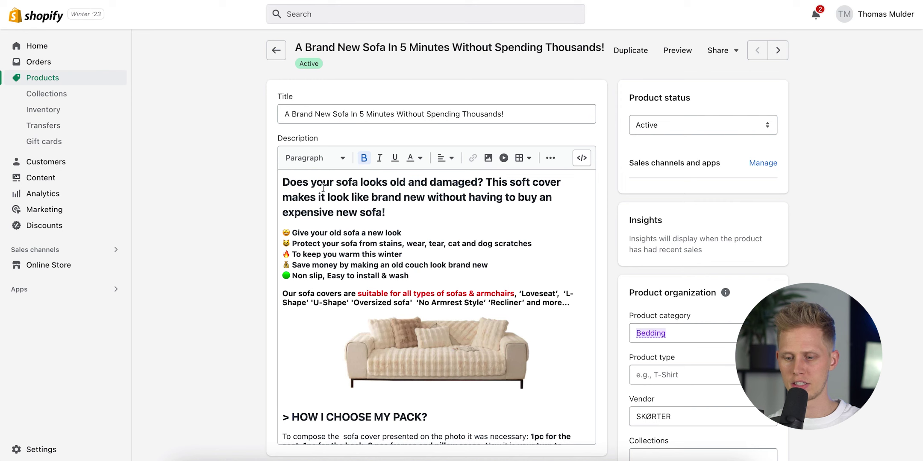
- Examine the wording of the new description heading phrase by phrase in the store preview
{"action": "left_click", "coordinate": [679, 53]}
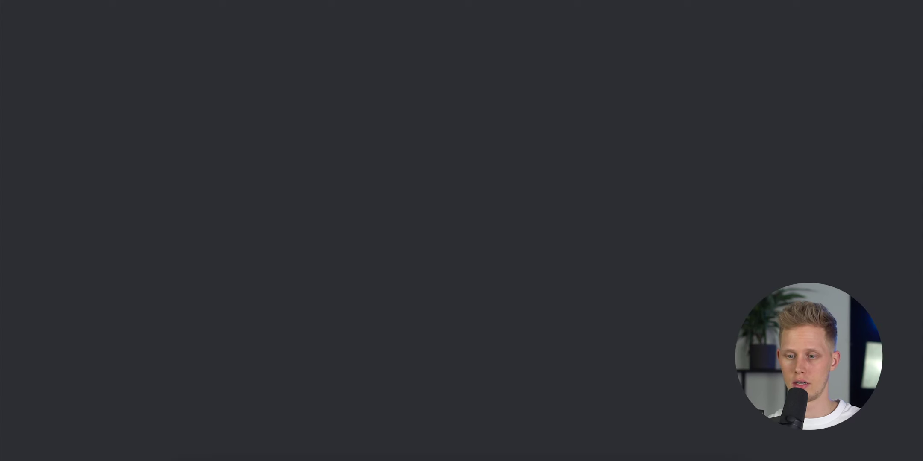
{"action": "scroll", "coordinate": [288, 226], "scroll_direction": "down", "scroll_amount": 5}
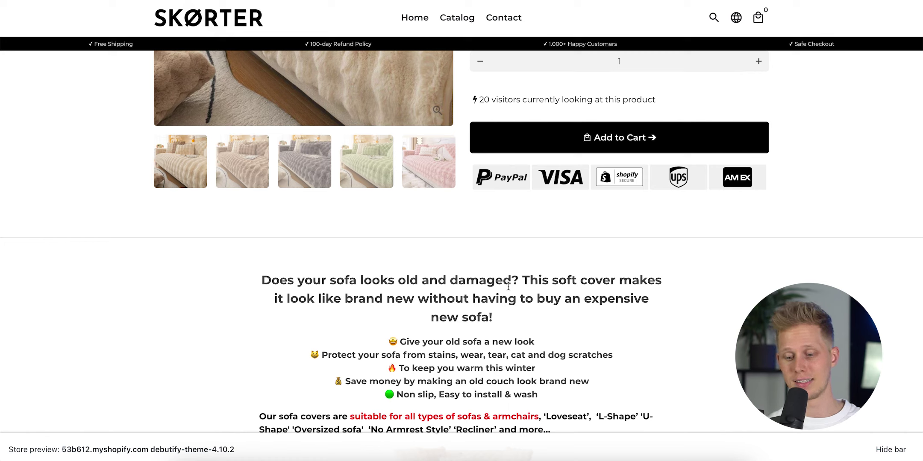
{"action": "left_click_drag", "start_coordinate": [512, 283], "coordinate": [318, 284]}
{"action": "left_click", "coordinate": [318, 284]}
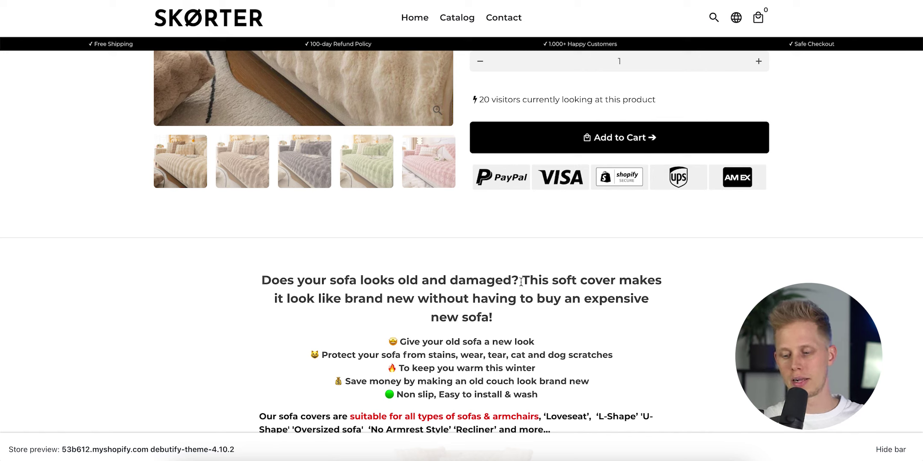
{"action": "left_click_drag", "start_coordinate": [519, 281], "coordinate": [527, 304]}
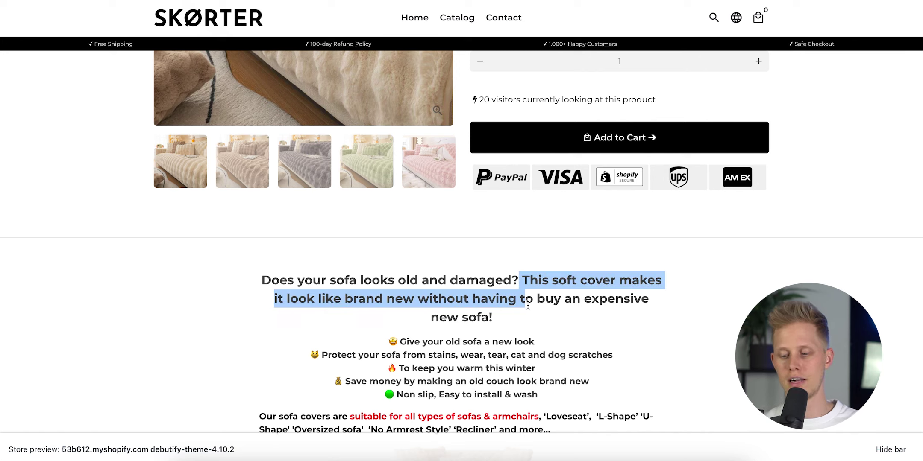
{"action": "left_click", "coordinate": [534, 300]}
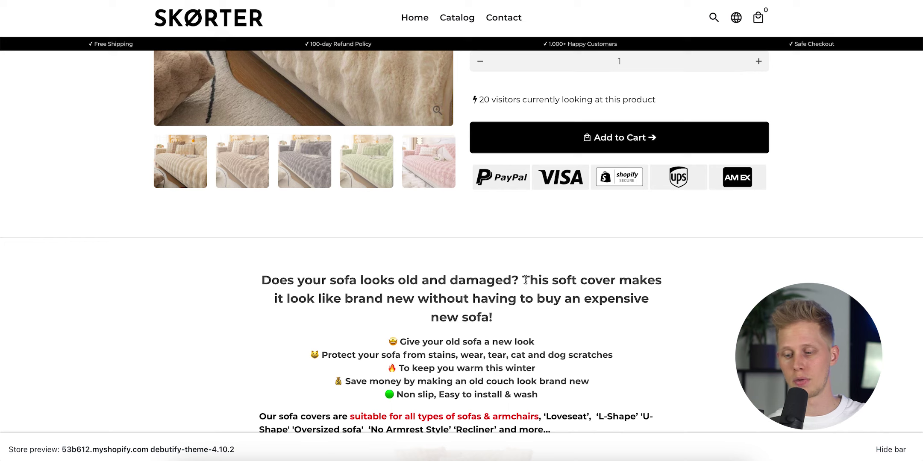
{"action": "double_click", "coordinate": [560, 278]}
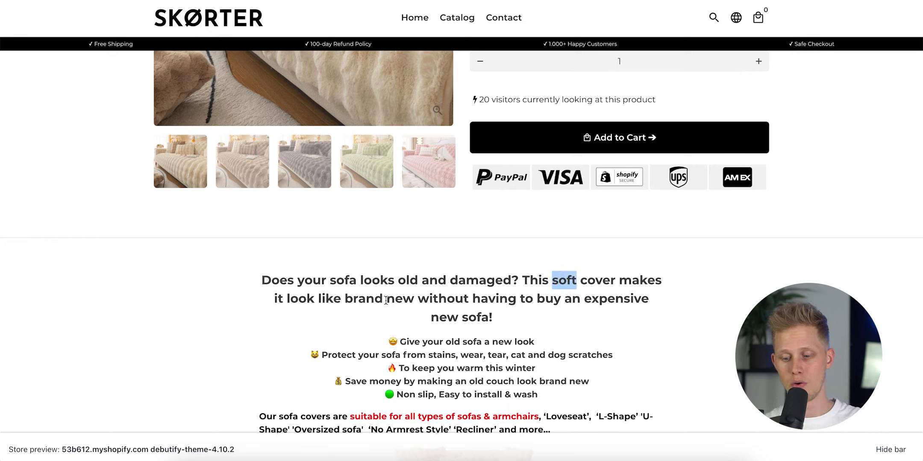
{"action": "left_click_drag", "start_coordinate": [417, 299], "coordinate": [340, 298]}
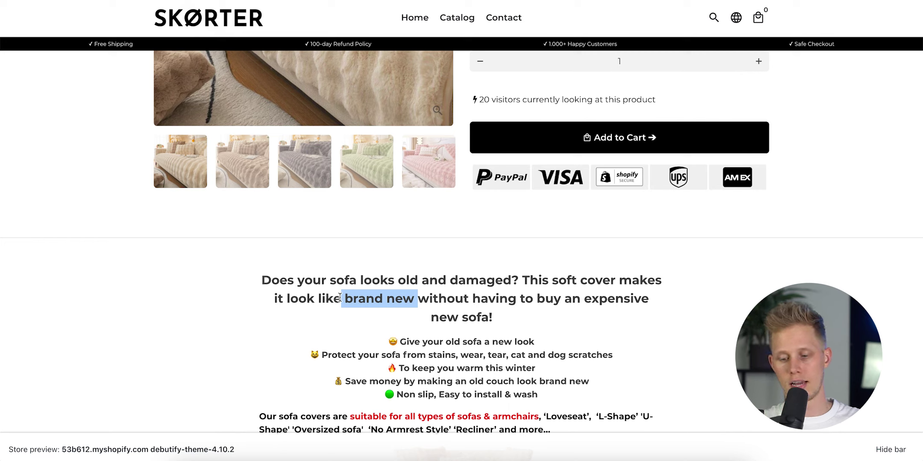
{"action": "left_click", "coordinate": [411, 301]}
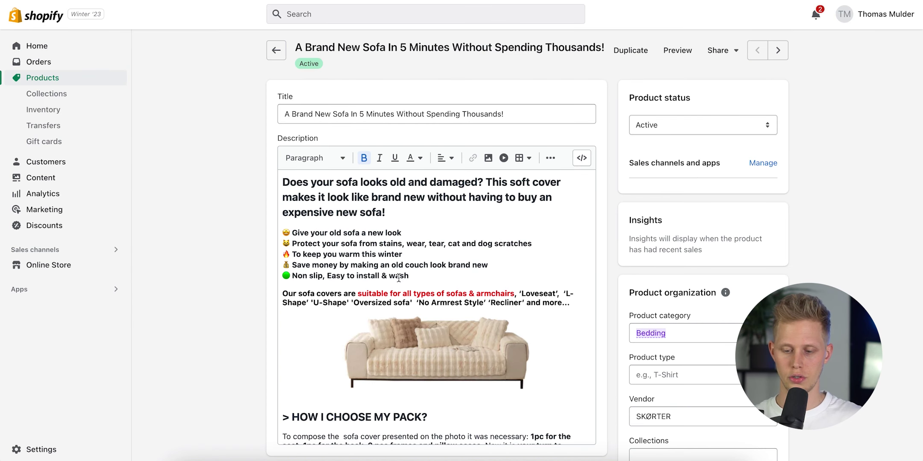
- Review the description's emoji benefit list, sofa-type sentence and pack-choice section in the product editor against the size options in the store preview
{"action": "left_click_drag", "start_coordinate": [411, 275], "coordinate": [286, 232]}
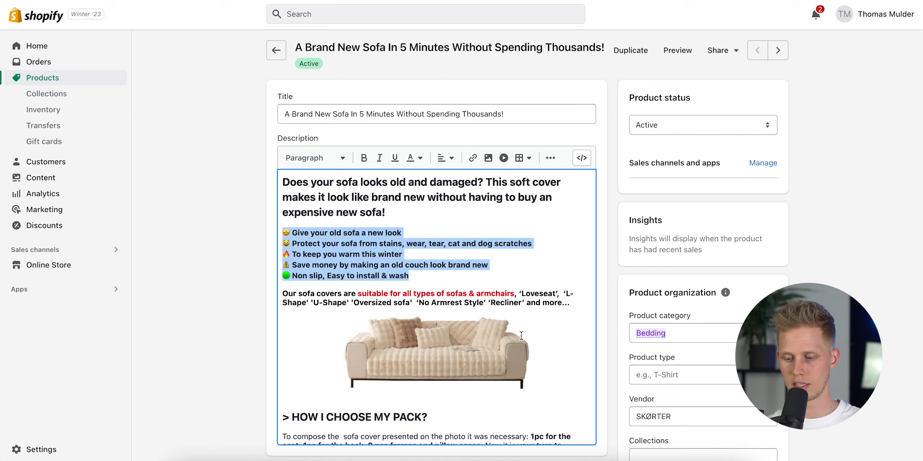
{"action": "left_click_drag", "start_coordinate": [570, 303], "coordinate": [281, 295]}
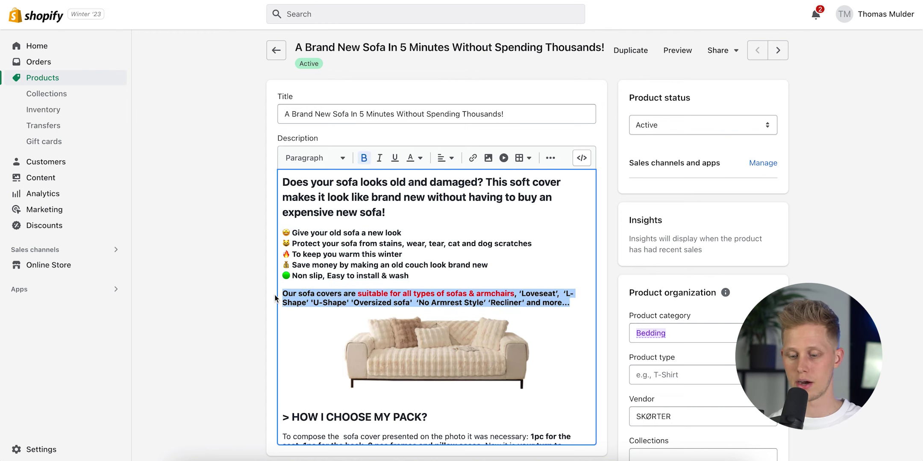
{"action": "scroll", "coordinate": [333, 325], "scroll_direction": "down", "scroll_amount": 2}
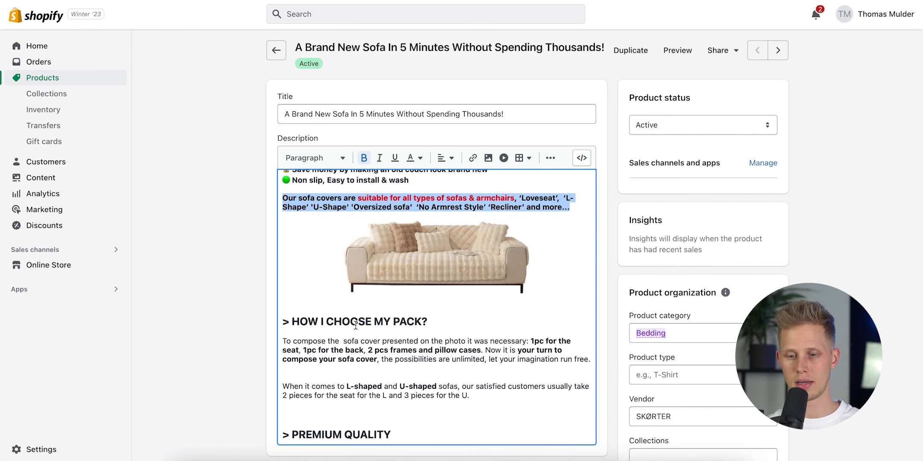
{"action": "key", "text": "ctrl+Tab"}
{"action": "scroll", "coordinate": [489, 242], "scroll_direction": "up", "scroll_amount": 3}
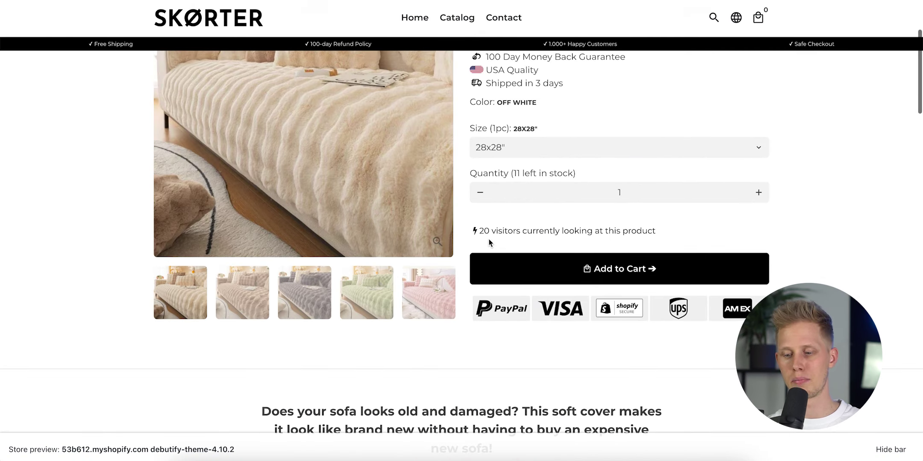
{"action": "scroll", "coordinate": [489, 242], "scroll_direction": "up", "scroll_amount": 3}
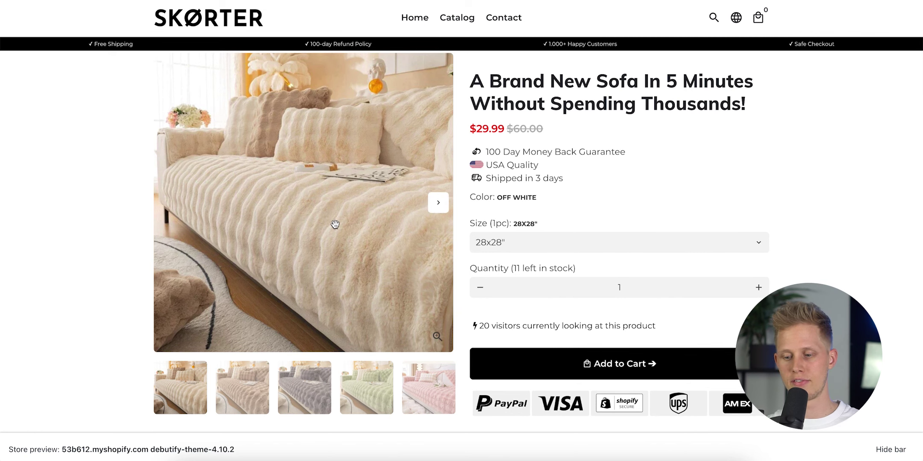
{"action": "left_click", "coordinate": [515, 251]}
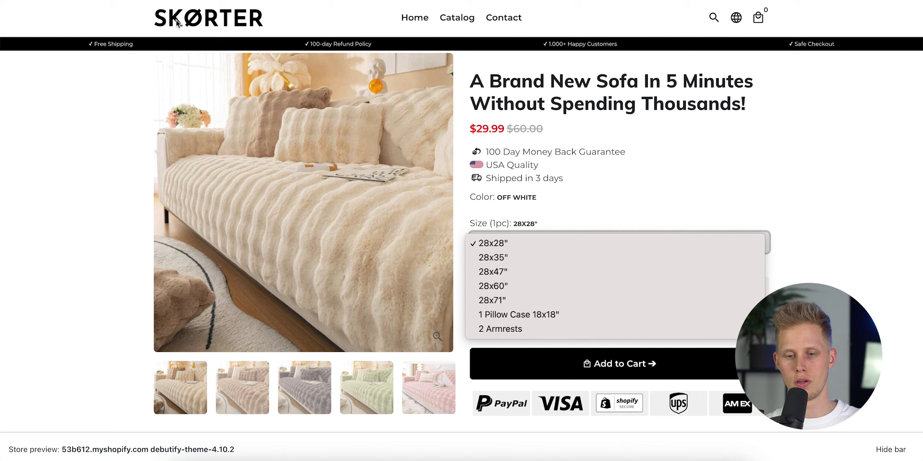
{"action": "left_click", "coordinate": [463, 235]}
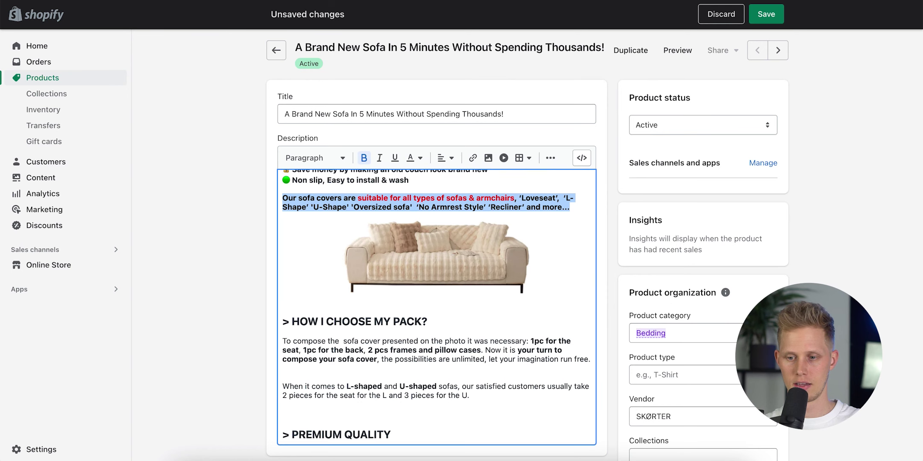
{"action": "left_click_drag", "start_coordinate": [480, 397], "coordinate": [283, 315]}
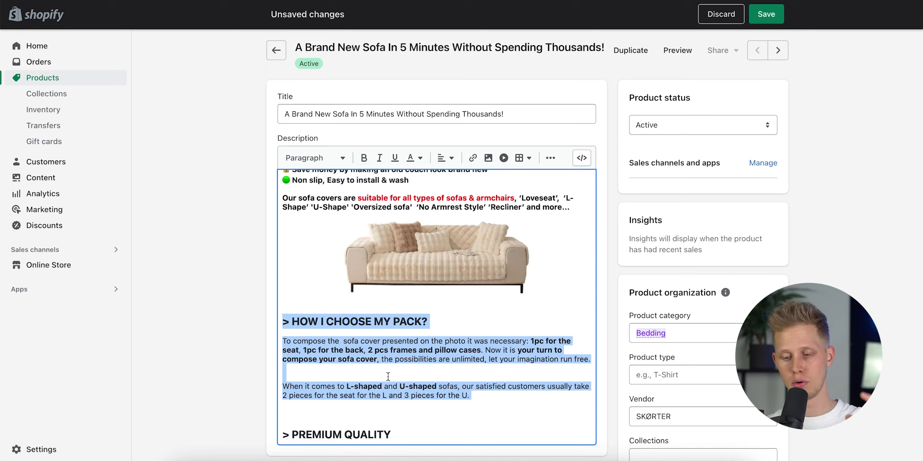
{"action": "scroll", "coordinate": [387, 377], "scroll_direction": "up", "scroll_amount": 3}
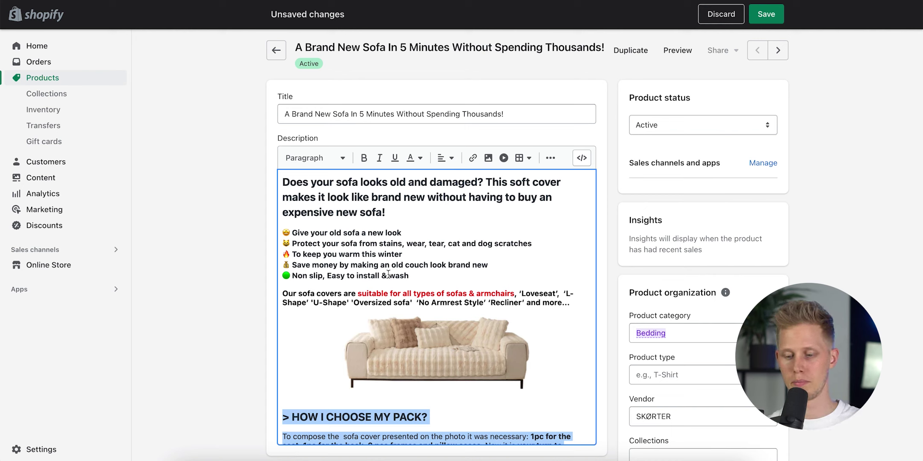
{"action": "scroll", "coordinate": [388, 274], "scroll_direction": "down", "scroll_amount": 2}
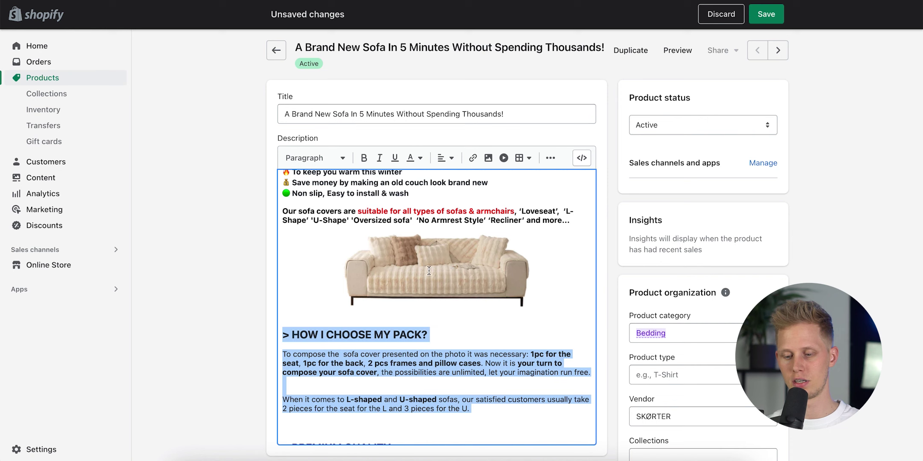
{"action": "scroll", "coordinate": [419, 277], "scroll_direction": "up", "scroll_amount": 1}
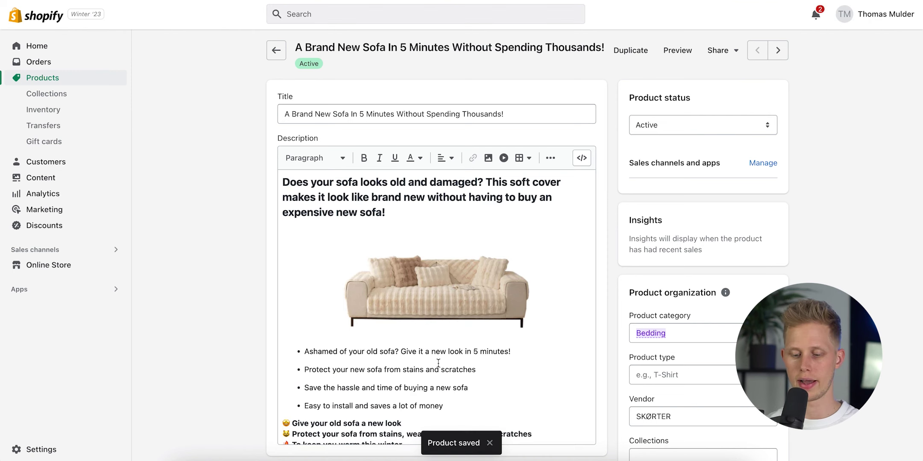
- Check the four new bullet points under the sofa image, preview the store page and review the remaining description sections in the editor
{"action": "left_click_drag", "start_coordinate": [445, 406], "coordinate": [295, 352]}
{"action": "left_click", "coordinate": [676, 52]}
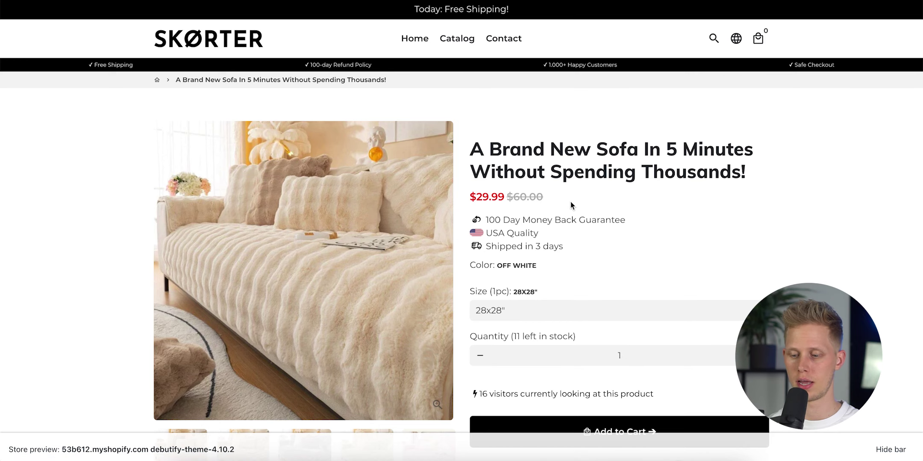
{"action": "scroll", "coordinate": [571, 201], "scroll_direction": "down", "scroll_amount": 10}
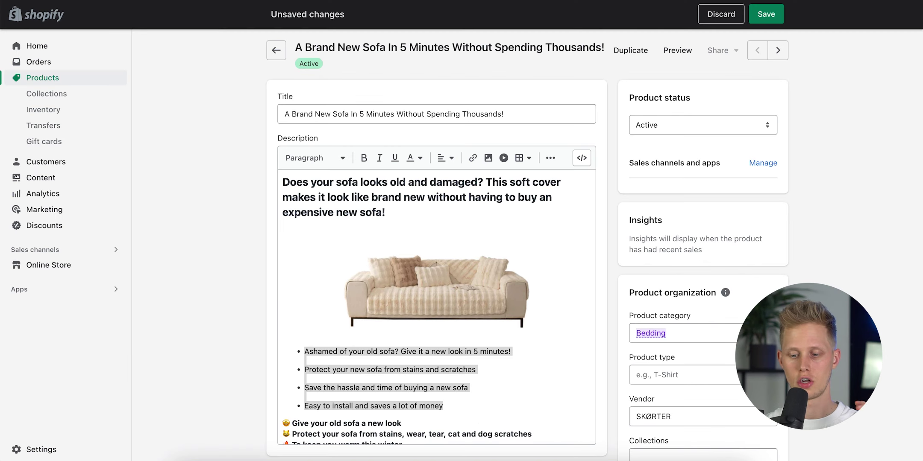
{"action": "scroll", "coordinate": [361, 350], "scroll_direction": "down", "scroll_amount": 10}
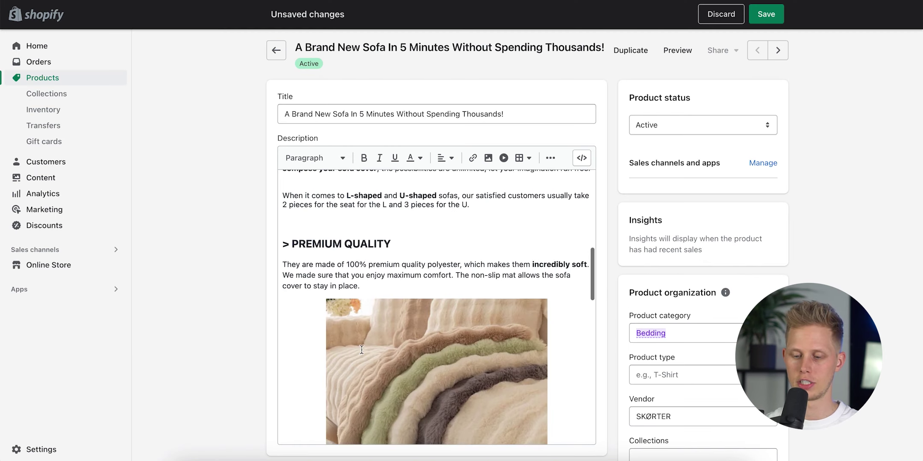
{"action": "scroll", "coordinate": [361, 349], "scroll_direction": "down", "scroll_amount": 15}
{"action": "scroll", "coordinate": [361, 349], "scroll_direction": "up", "scroll_amount": 15}
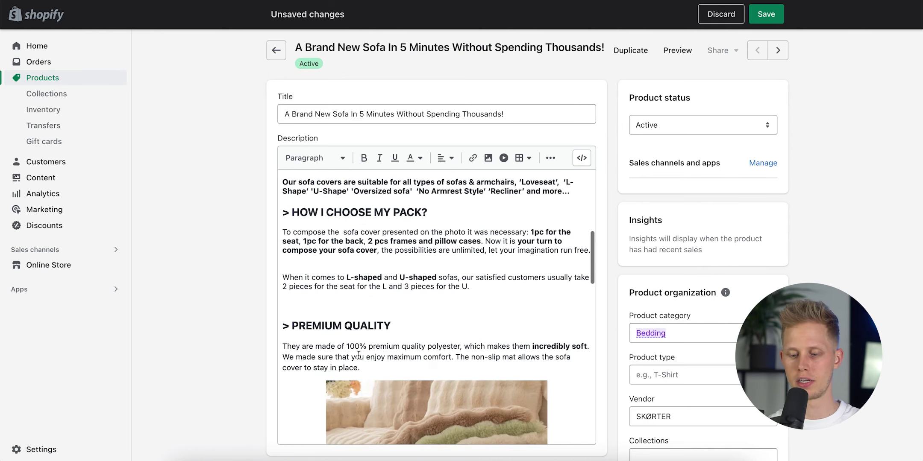
- Delete the five-line emoji benefit list beneath the new bullet points in the product description
{"action": "scroll", "coordinate": [358, 355], "scroll_direction": "up", "scroll_amount": 3}
{"action": "scroll", "coordinate": [358, 342], "scroll_direction": "down", "scroll_amount": 2}
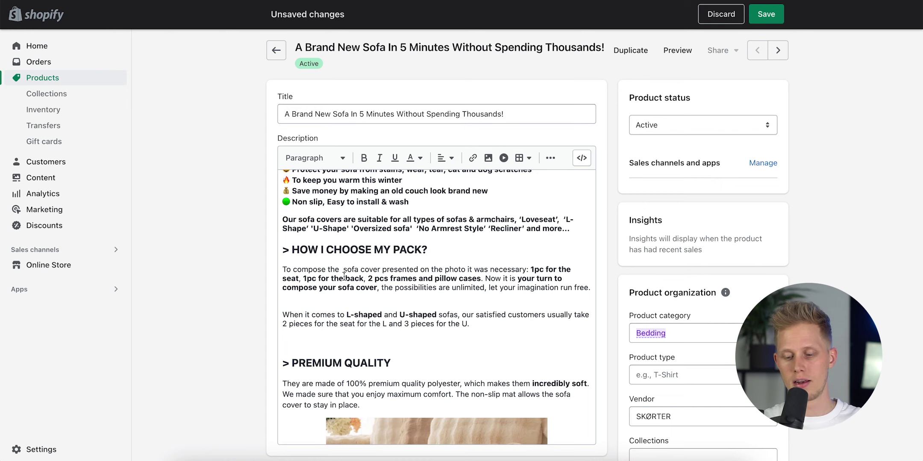
{"action": "scroll", "coordinate": [344, 277], "scroll_direction": "up", "scroll_amount": 4}
{"action": "left_click", "coordinate": [494, 296]}
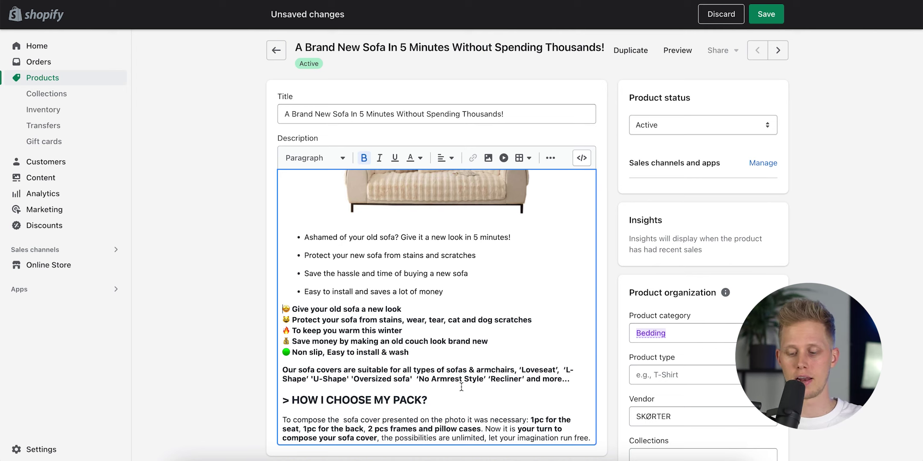
{"action": "scroll", "coordinate": [359, 344], "scroll_direction": "down", "scroll_amount": 2}
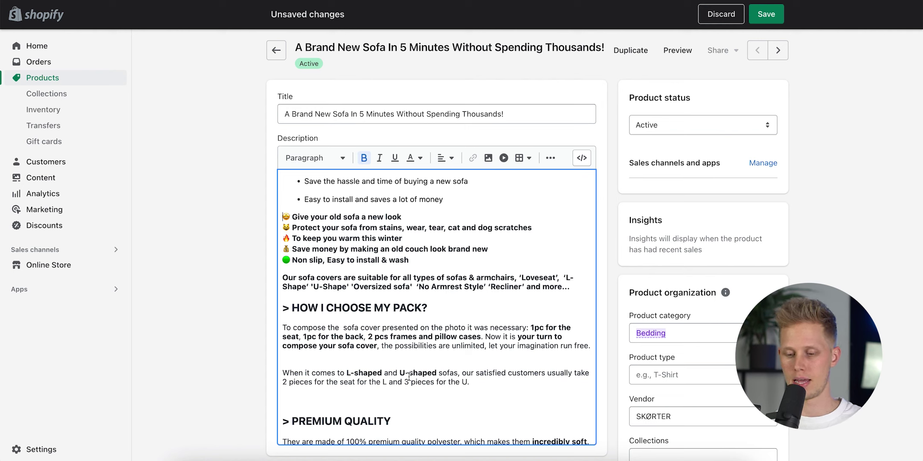
{"action": "left_click_drag", "start_coordinate": [409, 260], "coordinate": [271, 221]}
{"action": "key", "text": "BackSpace"}
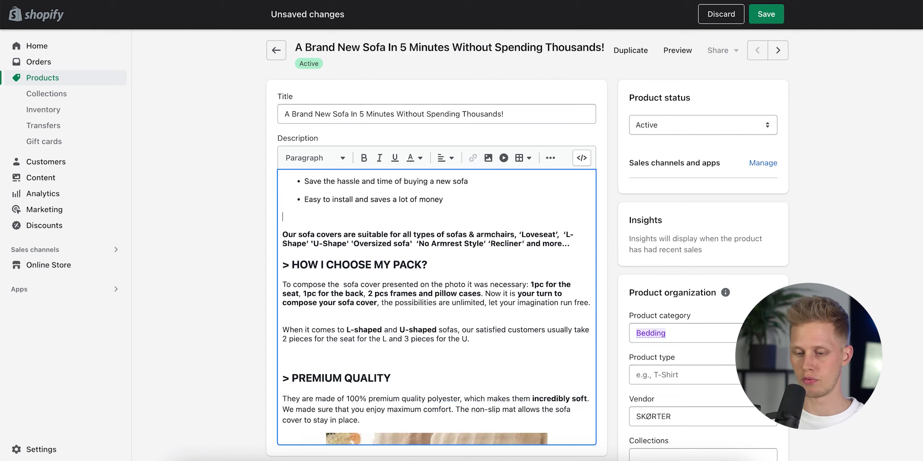
- Split the sofa-type sentence into the lead-in "Our sofa covers are suitable for:" and a separate paragraph with the sofa types
{"action": "left_click", "coordinate": [401, 234]}
{"action": "type", "text": ":"}
{"action": "key", "text": "Return"}
{"action": "key", "text": "Return"}
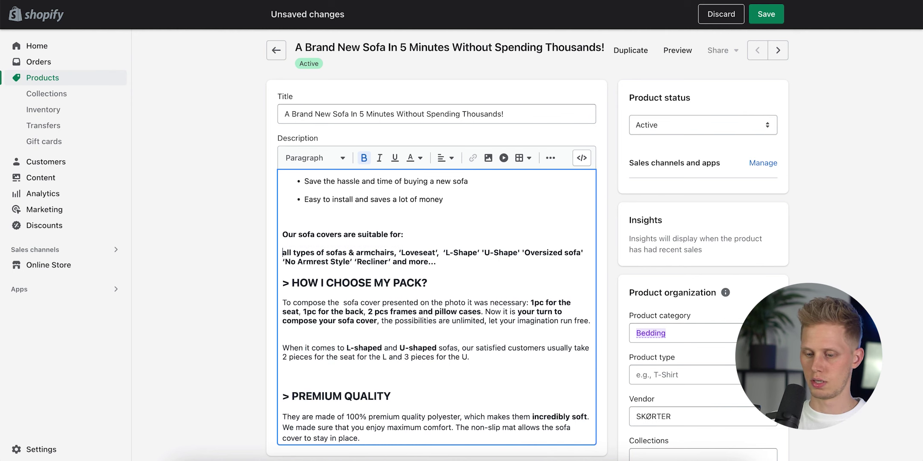
- Turn the sofa types into separate bullet points: All types of sofas & armchairs, Loveseat, L-Shape, U-Shape, Oversized sofa and Recliner
{"action": "left_click", "coordinate": [549, 159]}
{"action": "left_click", "coordinate": [516, 181]}
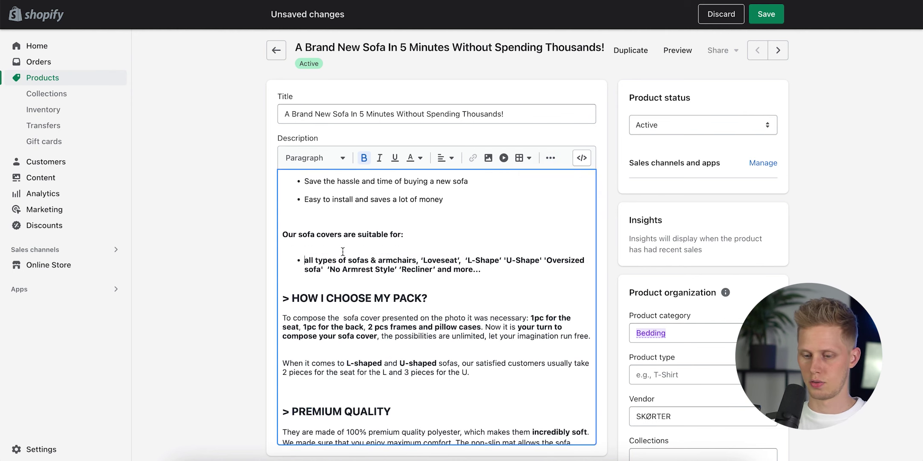
{"action": "double_click", "coordinate": [314, 262]}
{"action": "type", "text": "All"}
{"action": "left_click", "coordinate": [417, 261]}
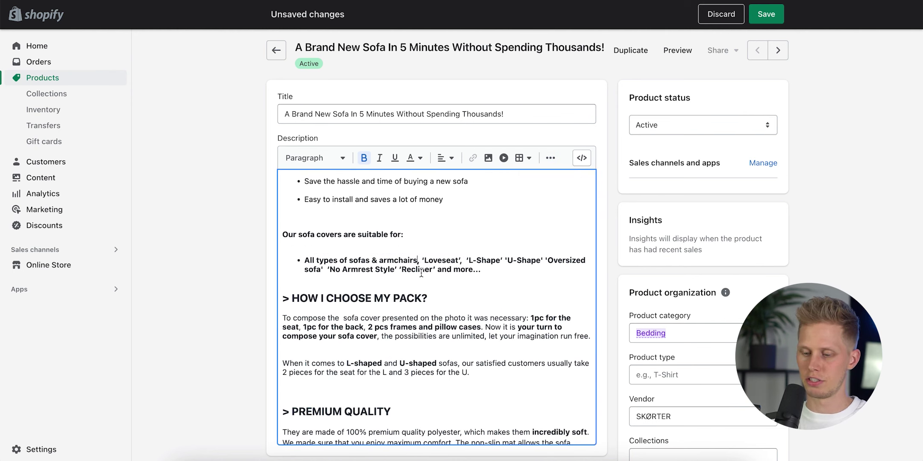
{"action": "key", "text": "Return"}
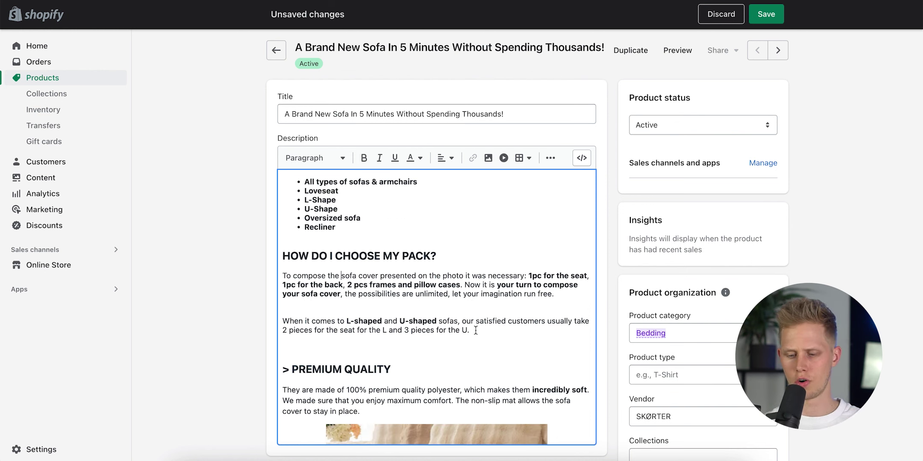
- Have ChatGPT rework the pack-choice paragraphs with "Rewrite the following text in proper english:" and put its answer into the Shopify description
{"action": "left_click_drag", "start_coordinate": [475, 330], "coordinate": [282, 293]}
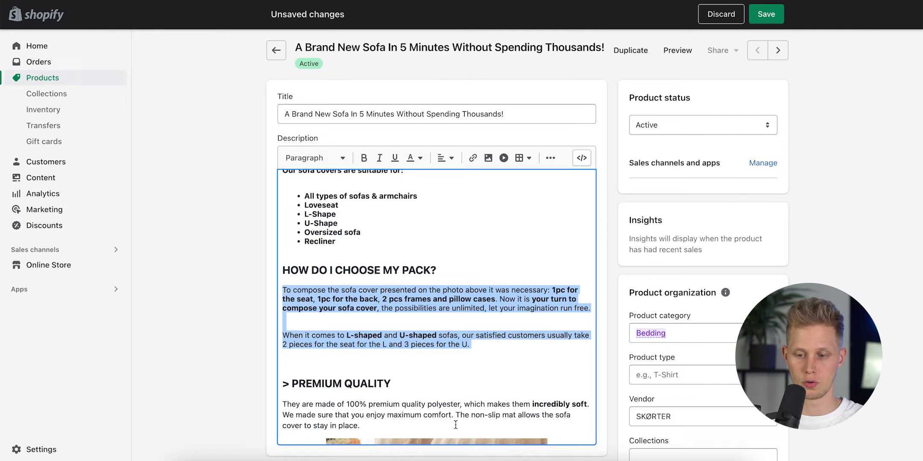
{"action": "key", "text": "ctrl+Tab"}
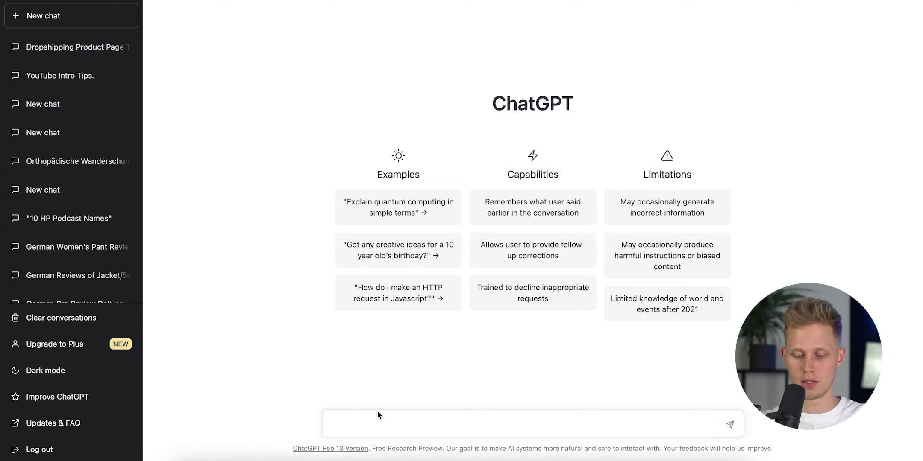
{"action": "type", "text": "Rew"}
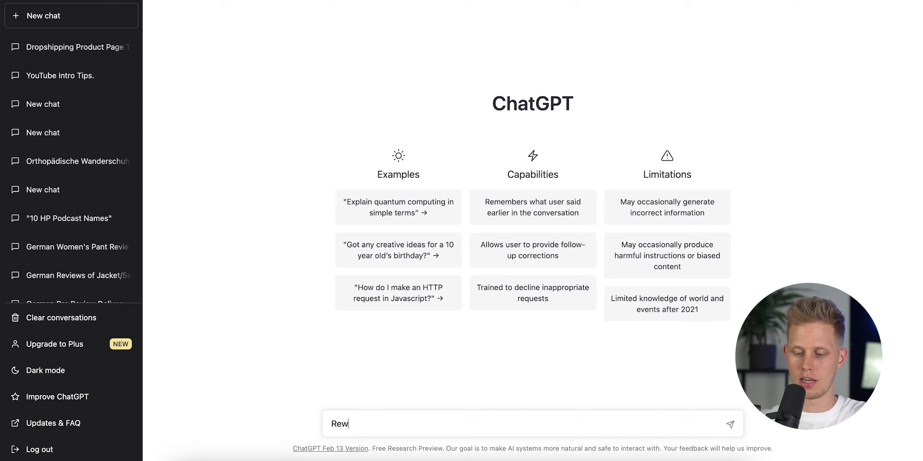
{"action": "type", "text": "rite the following"}
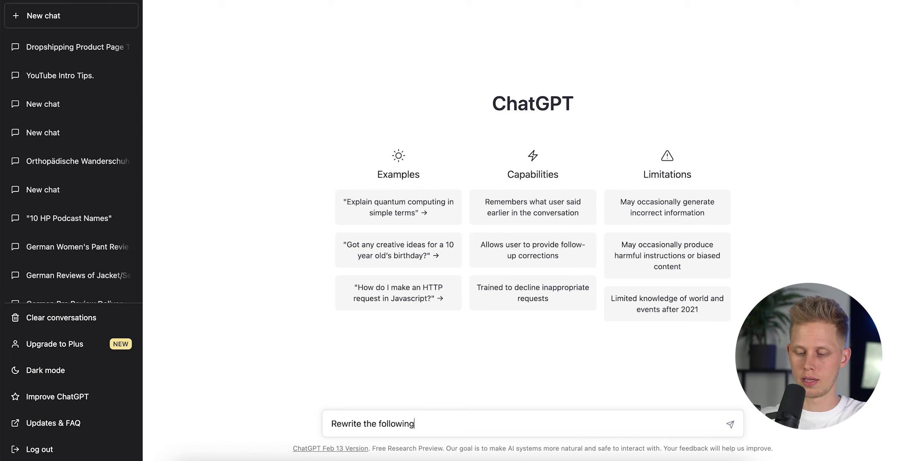
{"action": "type", "text": " text in proper "}
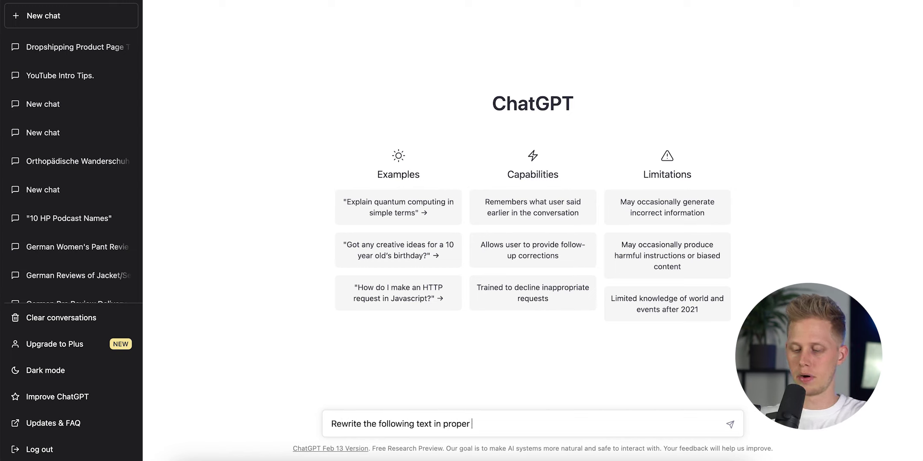
{"action": "type", "text": "english:"}
{"action": "key", "text": "Return"}
{"action": "key", "text": "ctrl+z"}
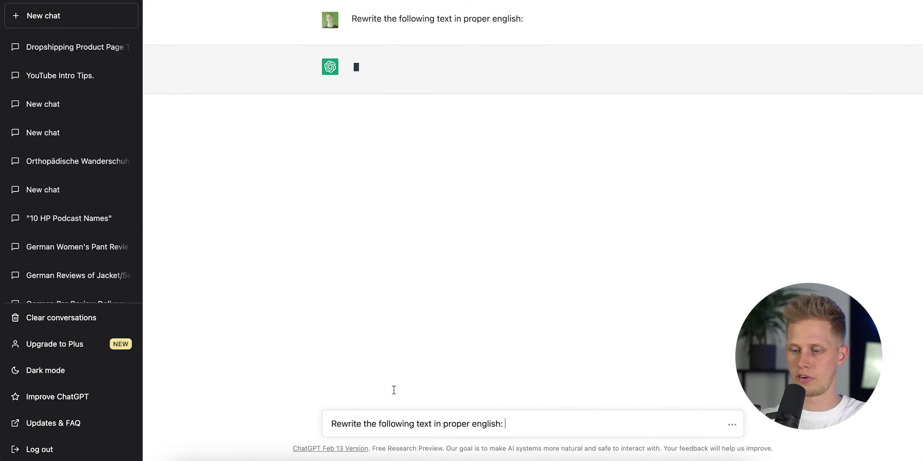
{"action": "type", "text": "To compose the sofa cover presented on the photo above it was necessary: 1pc for the seat, 1pc for the back, 2 pcs frames and pillow cases. Now it is your turn to compose your sofa cover, the possibilities are unlimited, let your imagination run free.   When it comes to L-shaped and U-shaped sofas, our satisfied customers usually take 2 pieces for the seat for the L and 3 pieces for the U."}
{"action": "key", "text": "Return"}
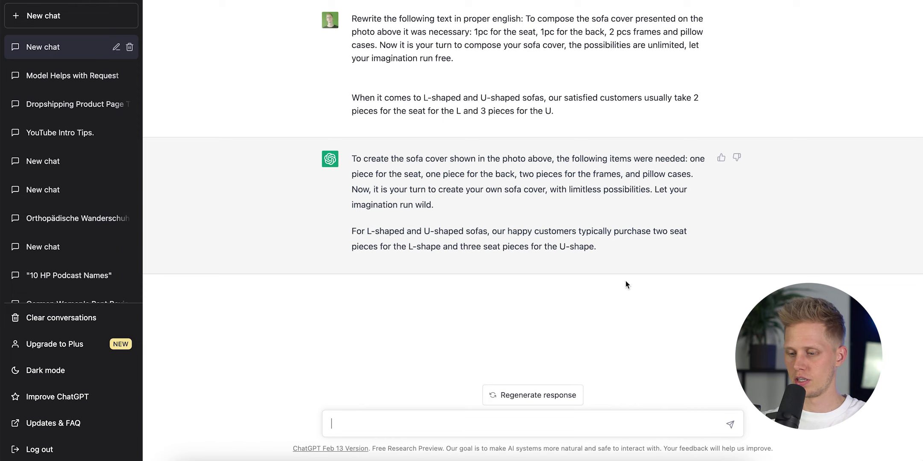
{"action": "left_click_drag", "start_coordinate": [607, 255], "coordinate": [384, 174]}
{"action": "left_click_drag", "start_coordinate": [385, 174], "coordinate": [352, 158]}
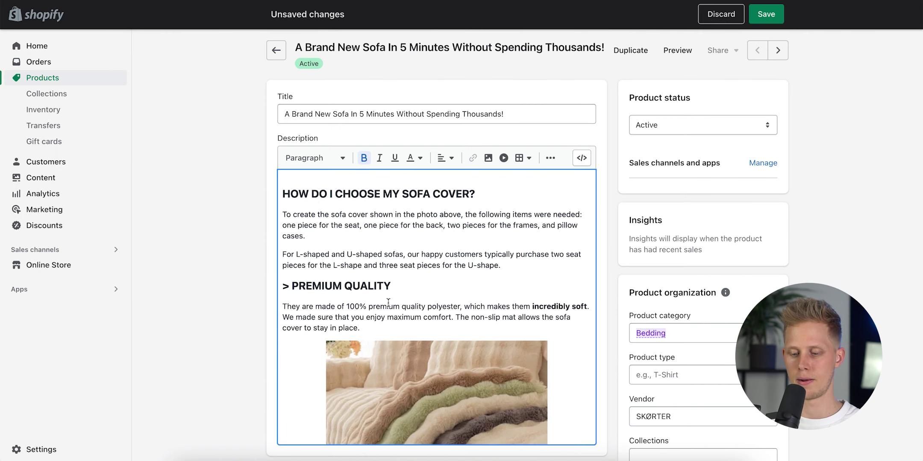
- Remove the ">" symbol in front of the PREMIUM QUALITY and STAY WARM THIS WINTER headings
{"action": "scroll", "coordinate": [292, 229], "scroll_direction": "down", "scroll_amount": 2}
{"action": "left_click_drag", "start_coordinate": [292, 230], "coordinate": [281, 229]}
{"action": "key", "text": "BackSpace"}
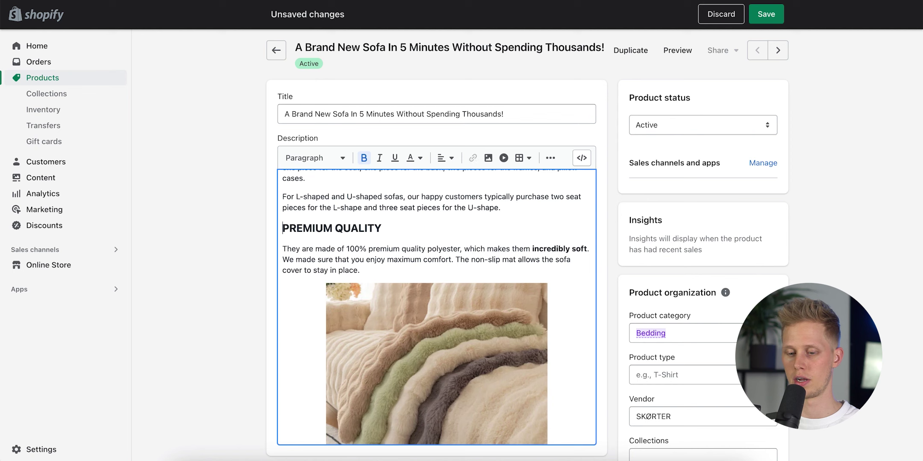
{"action": "scroll", "coordinate": [383, 215], "scroll_direction": "down", "scroll_amount": 5}
{"action": "left_click_drag", "start_coordinate": [410, 287], "coordinate": [285, 254]}
{"action": "scroll", "coordinate": [299, 278], "scroll_direction": "down", "scroll_amount": 2}
{"action": "left_click", "coordinate": [289, 197]}
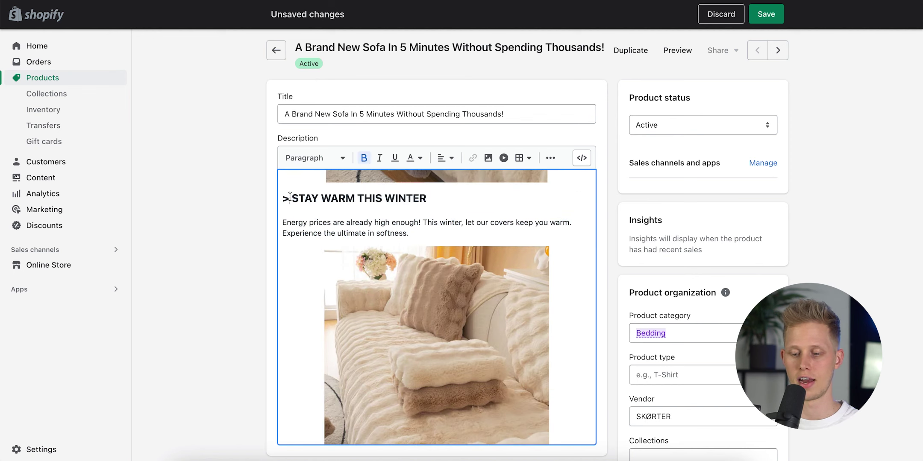
{"action": "key", "text": "BackSpace"}
{"action": "key", "text": "BackSpace"}
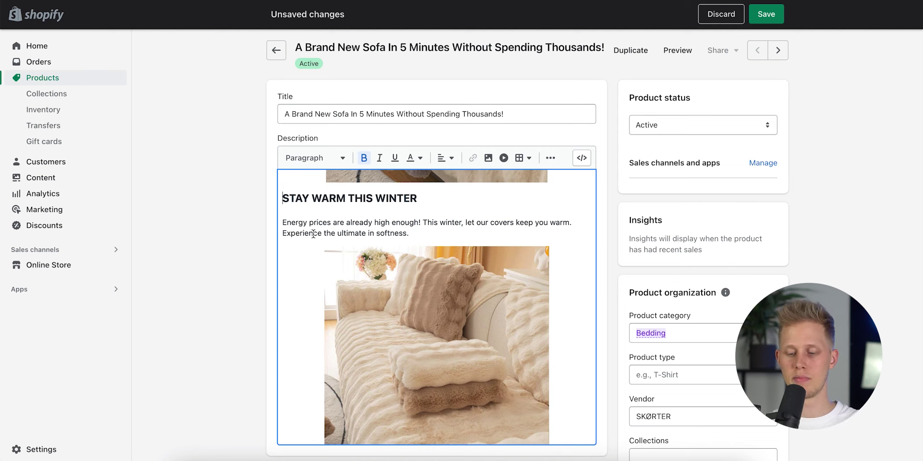
- Accept the cookies on the AliExpress supplier page and check the sofa cover's specifications
{"action": "scroll", "coordinate": [330, 250], "scroll_direction": "down", "scroll_amount": 6}
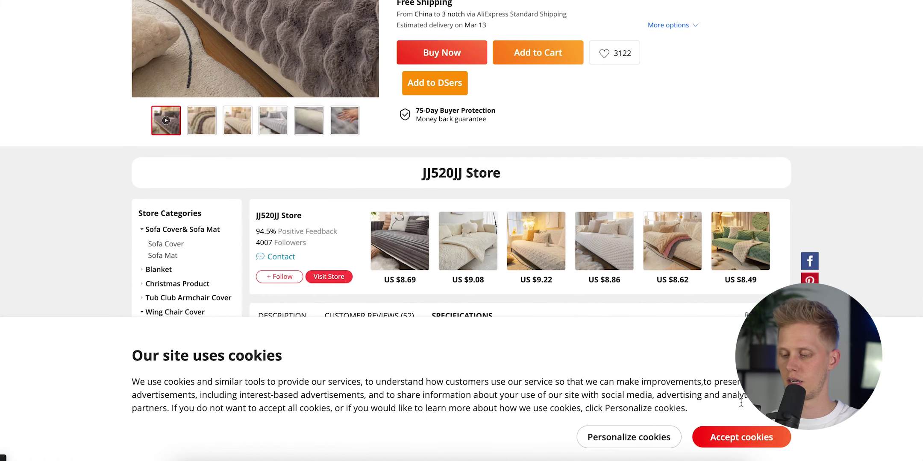
{"action": "left_click", "coordinate": [731, 432]}
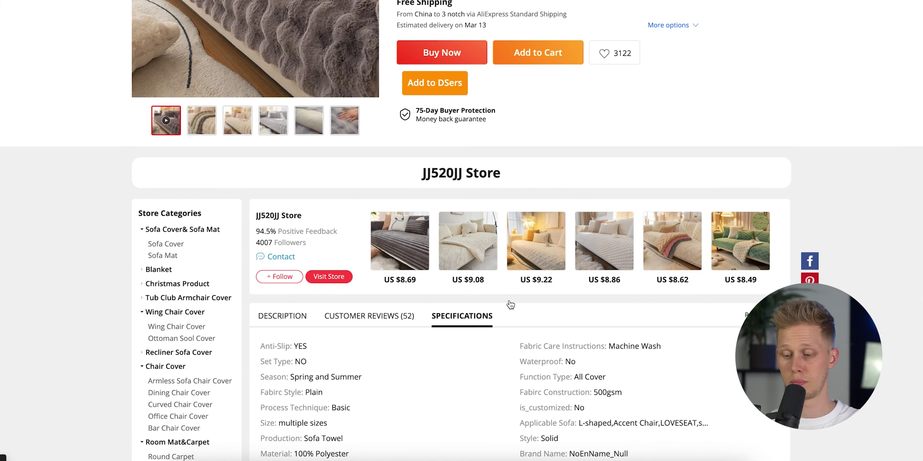
{"action": "scroll", "coordinate": [509, 301], "scroll_direction": "down", "scroll_amount": 5}
{"action": "scroll", "coordinate": [466, 259], "scroll_direction": "up", "scroll_amount": 1}
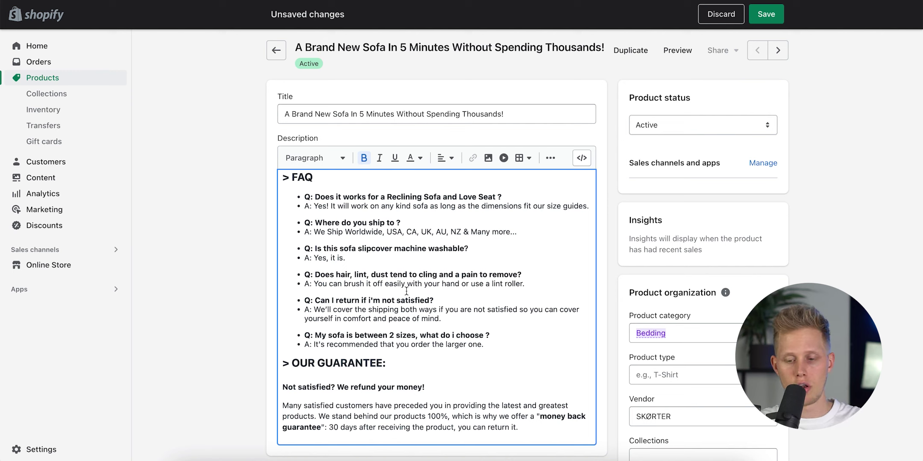
- Remove the ">" symbol in front of the FAQ and OUR GUARANTEE headings in the Shopify description
{"action": "key", "text": "BackSpace"}
{"action": "key", "text": "BackSpace"}
{"action": "scroll", "coordinate": [385, 299], "scroll_direction": "down", "scroll_amount": 2}
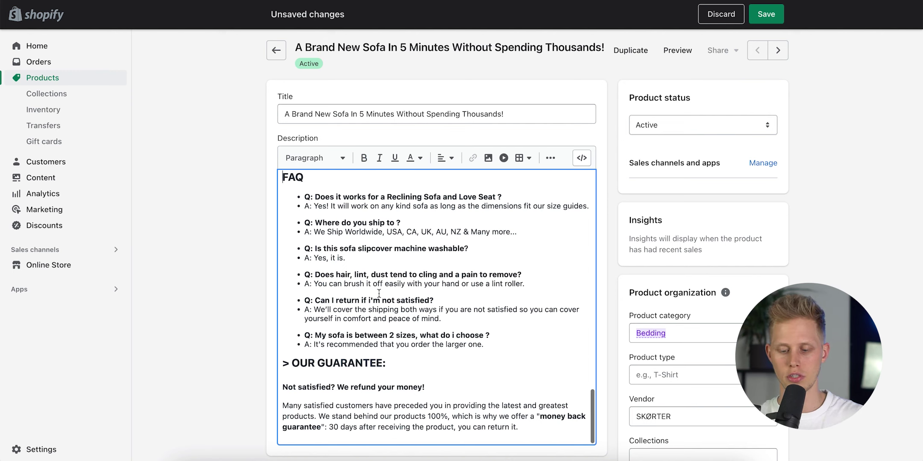
{"action": "left_click", "coordinate": [292, 361]}
{"action": "key", "text": "BackSpace"}
{"action": "key", "text": "BackSpace"}
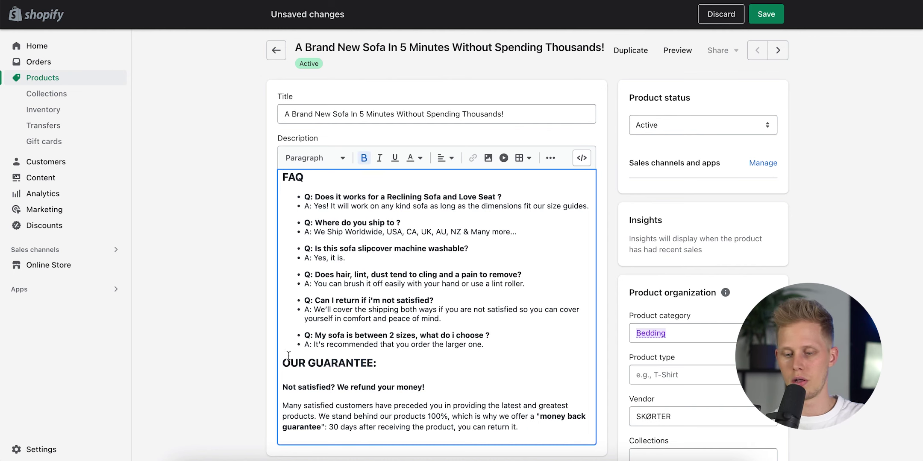
- Review the edited description from heading to guarantee and check the guarantee, quality and shipping lines in the store preview
{"action": "scroll", "coordinate": [308, 299], "scroll_direction": "up", "scroll_amount": 15}
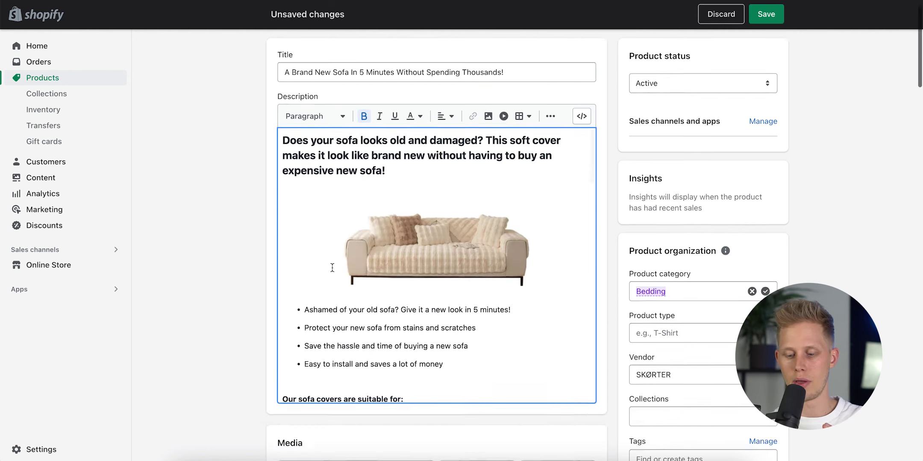
{"action": "scroll", "coordinate": [333, 267], "scroll_direction": "down", "scroll_amount": 5}
{"action": "scroll", "coordinate": [360, 199], "scroll_direction": "down", "scroll_amount": 15}
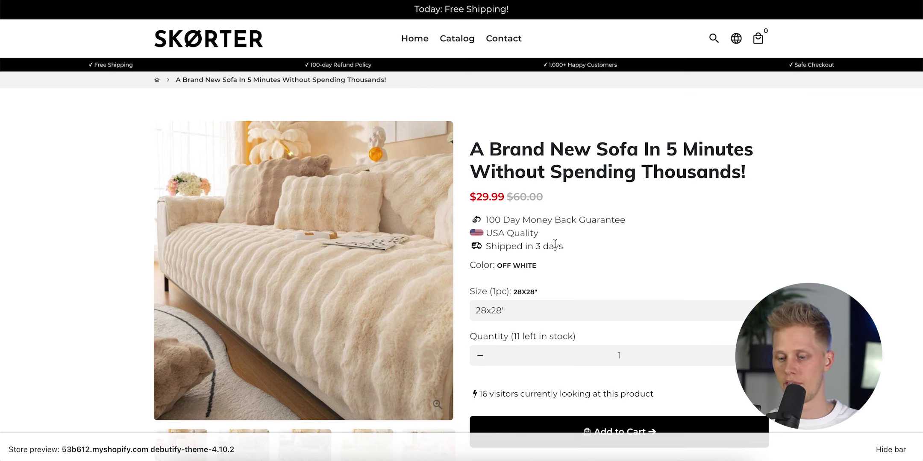
{"action": "left_click_drag", "start_coordinate": [540, 234], "coordinate": [479, 234]}
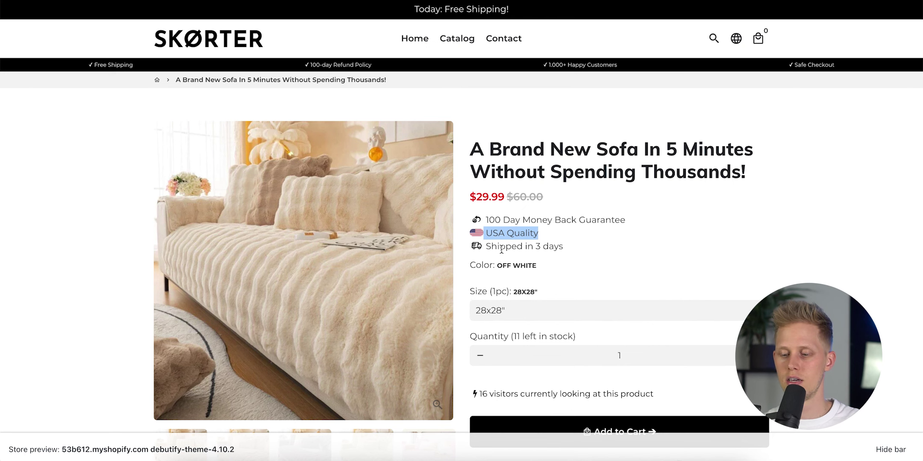
{"action": "left_click", "coordinate": [534, 229]}
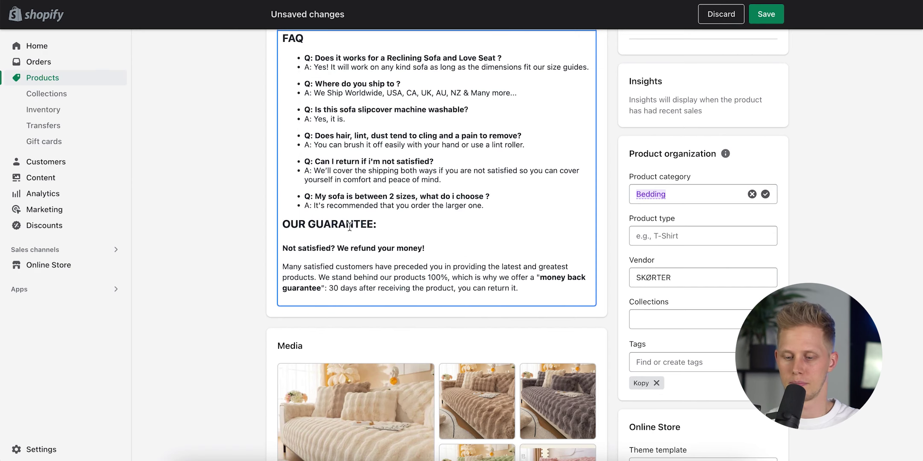
{"action": "scroll", "coordinate": [531, 274], "scroll_direction": "down", "scroll_amount": 1}
{"action": "scroll", "coordinate": [530, 276], "scroll_direction": "down", "scroll_amount": 1}
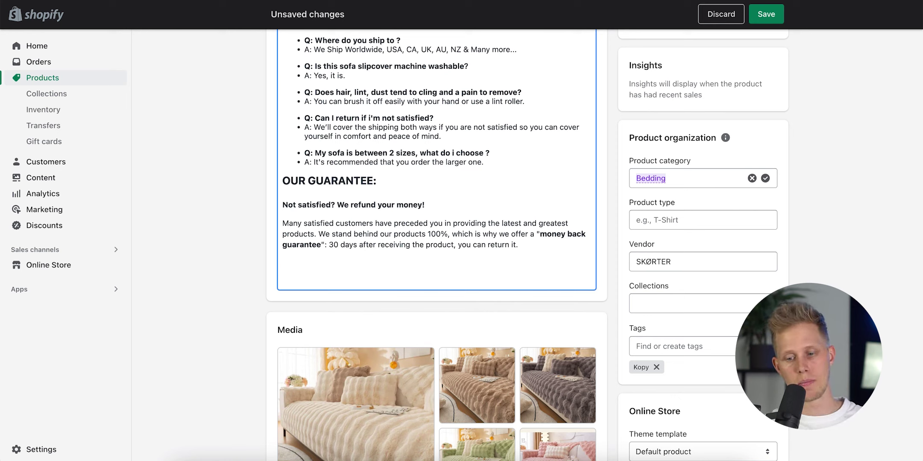
- Add the line "CLEARANCE SALE - 50% OFF" below the money back guarantee paragraph in the product description
{"action": "key", "text": "BackSpace"}
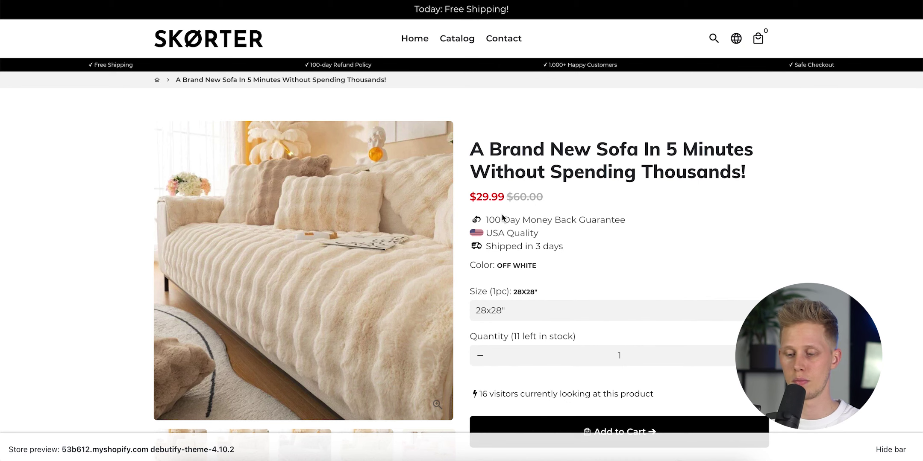
{"action": "scroll", "coordinate": [512, 262], "scroll_direction": "down", "scroll_amount": 2}
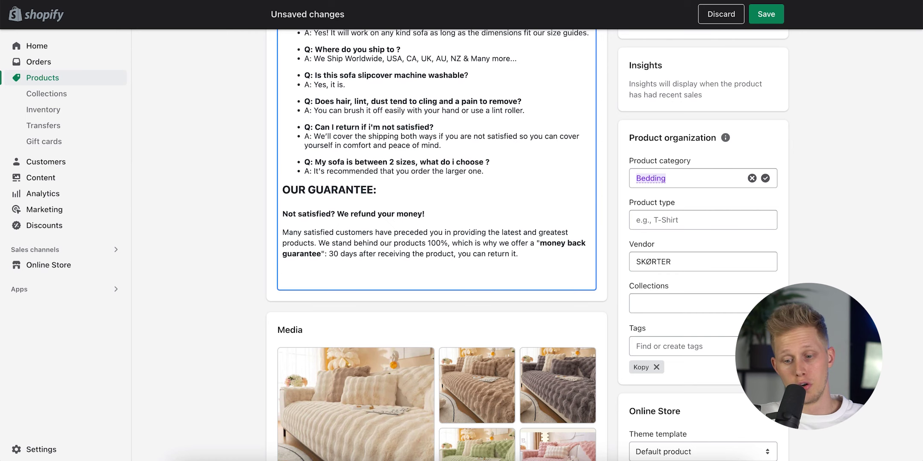
{"action": "type", "text": "cle"}
{"action": "key", "text": "BackSpace"}
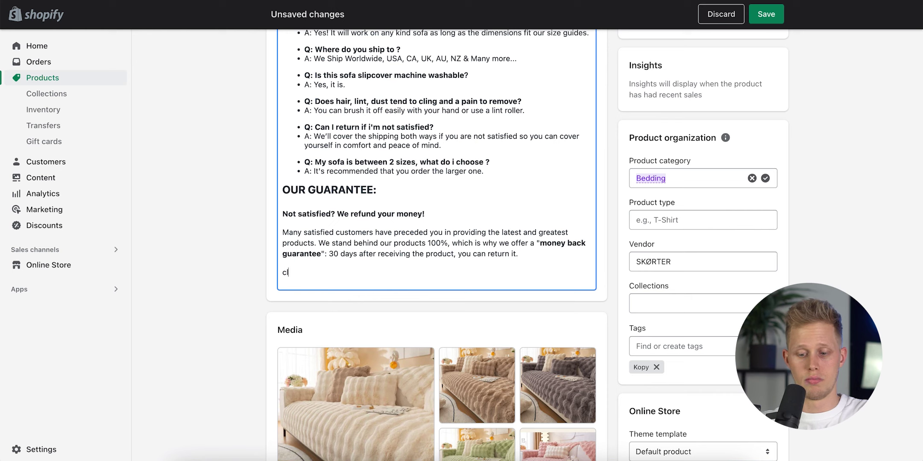
{"action": "key", "text": "BackSpace"}
{"action": "type", "text": "CLEARANCE SAL"}
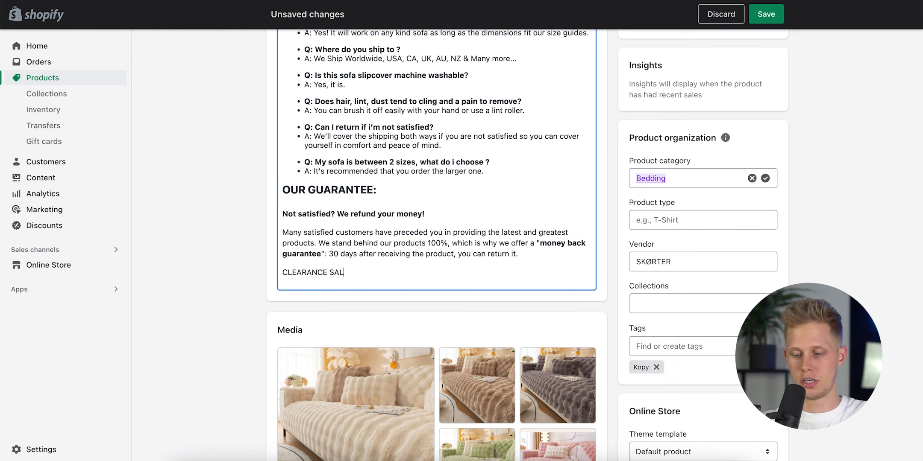
{"action": "type", "text": "E - 50% OFF"}
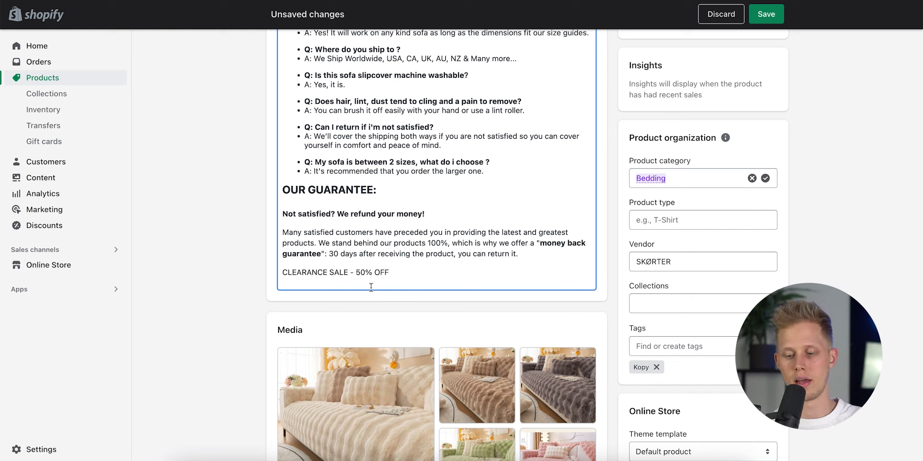
- Make the clearance line a large heading, add text below it about nearly sold-out stock, the 3-month restock wait and the price going back up, and save
{"action": "left_click_drag", "start_coordinate": [393, 273], "coordinate": [276, 277]}
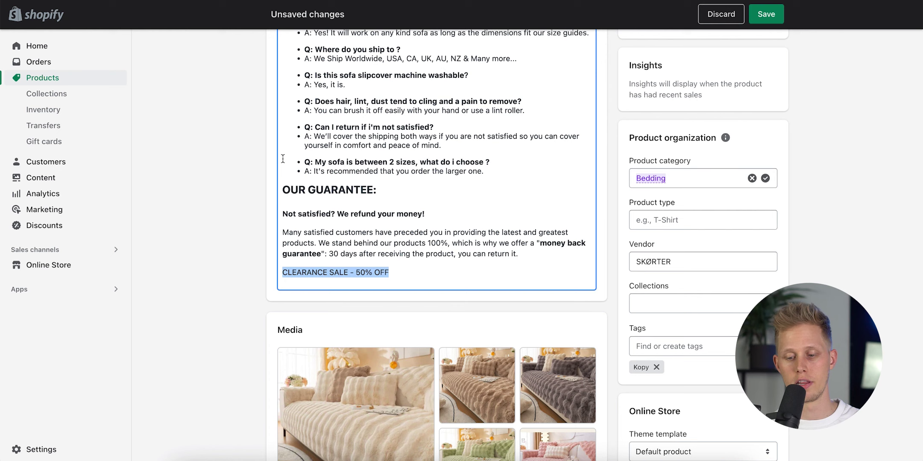
{"action": "scroll", "coordinate": [245, 188], "scroll_direction": "up", "scroll_amount": 2}
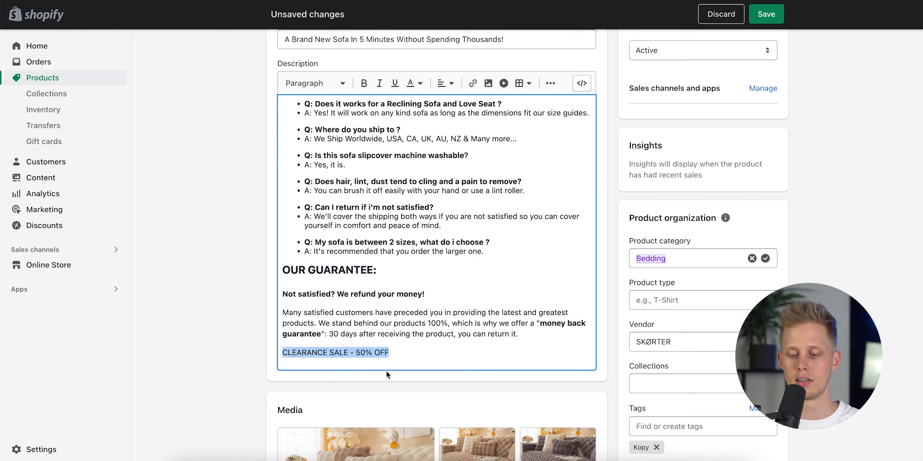
{"action": "type", "text": "CLEARANCE SALE - 50% OFF Our stock is almost sold out and will take 3 months before it will be restocked. Get one of the last ones now before its sold out and the price goes back up."}
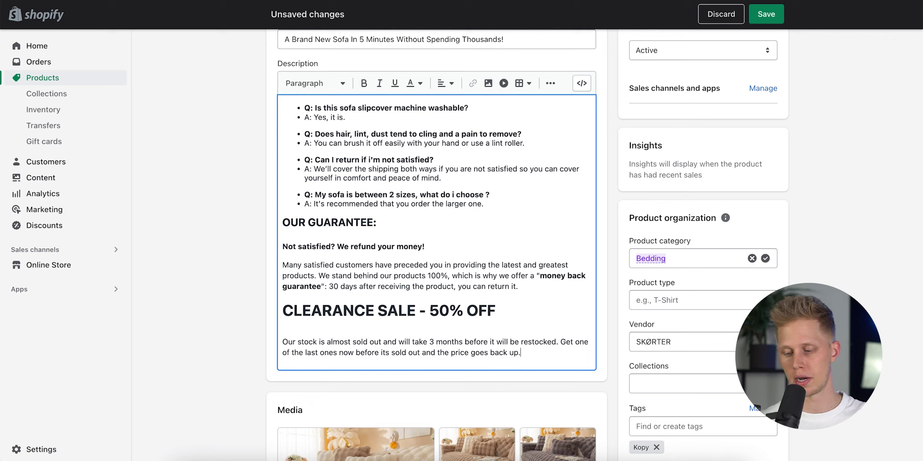
{"action": "left_click_drag", "start_coordinate": [520, 354], "coordinate": [286, 308]}
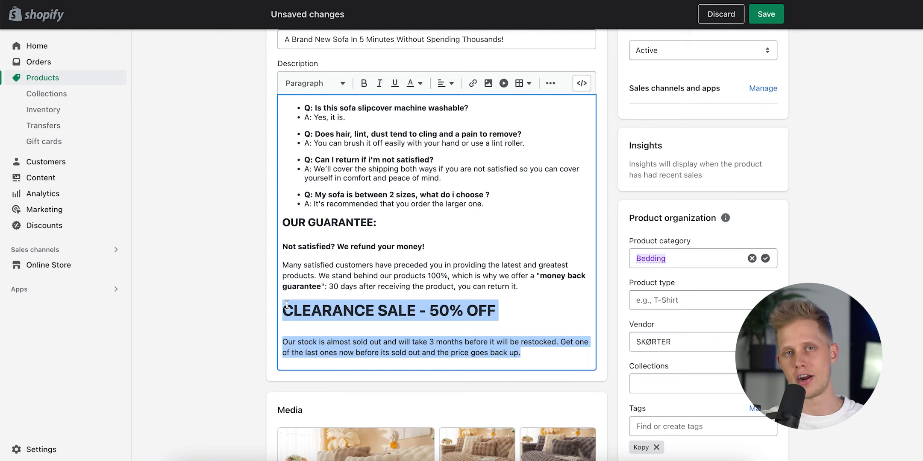
{"action": "left_click", "coordinate": [766, 13]}
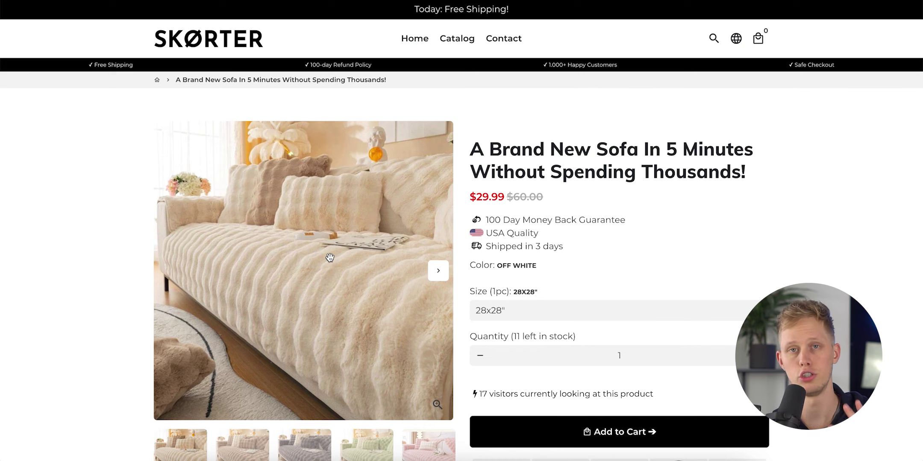
- Review the store page's sofa cover description, from the opening question and benefit bullets to the PREMIUM QUALITY section
{"action": "scroll", "coordinate": [329, 257], "scroll_direction": "down", "scroll_amount": 15}
{"action": "scroll", "coordinate": [421, 197], "scroll_direction": "up", "scroll_amount": 5}
{"action": "scroll", "coordinate": [421, 198], "scroll_direction": "down", "scroll_amount": 10}
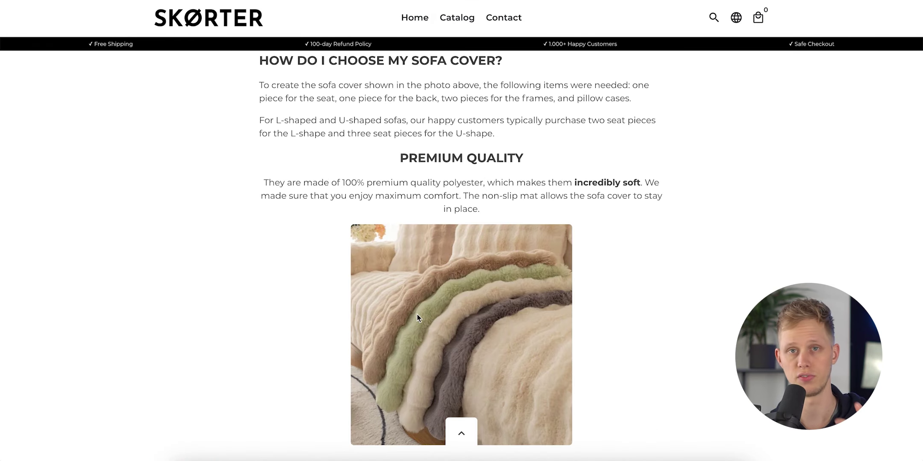
{"action": "scroll", "coordinate": [416, 316], "scroll_direction": "up", "scroll_amount": 8}
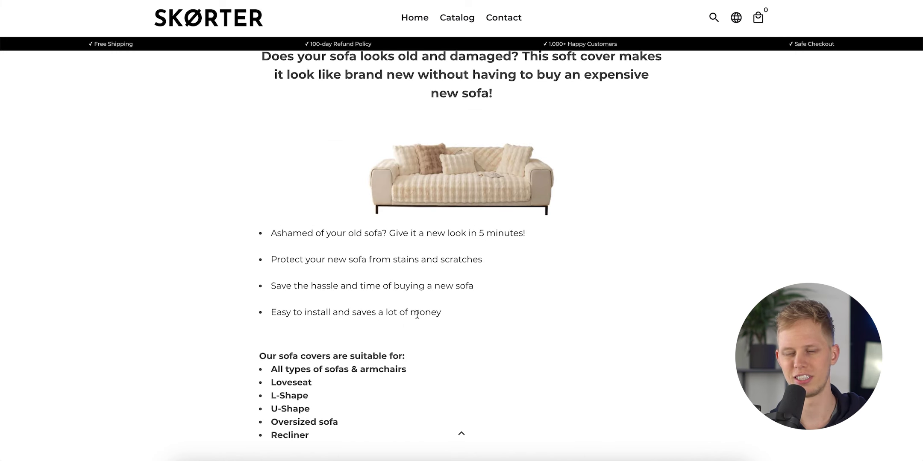
{"action": "scroll", "coordinate": [433, 276], "scroll_direction": "up", "scroll_amount": 15}
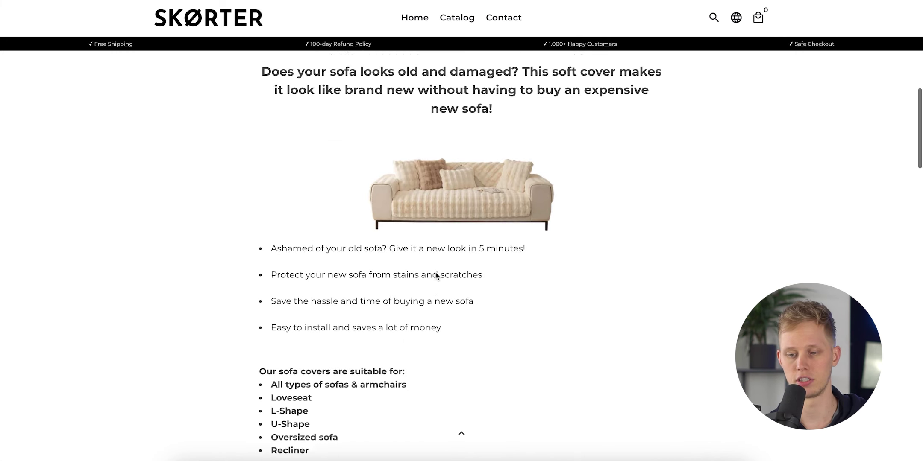
{"action": "scroll", "coordinate": [435, 273], "scroll_direction": "down", "scroll_amount": 2}
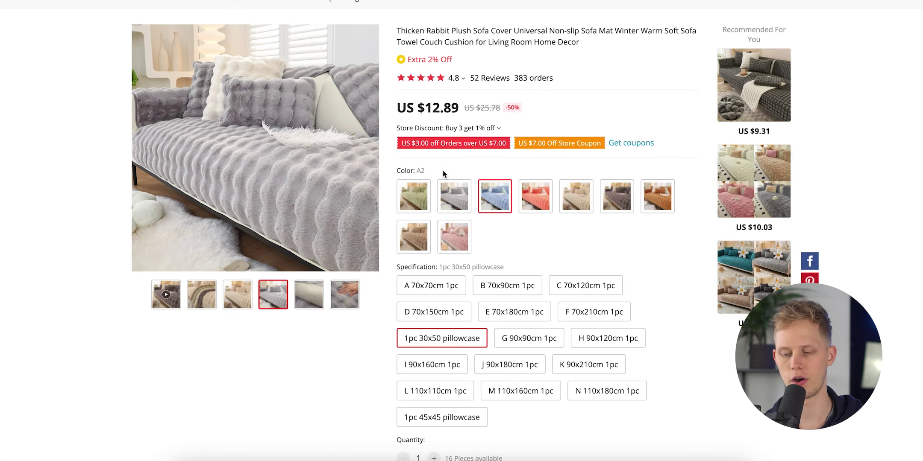
- Compare the dark gray, red and light gray colour variants of the sofa cover on the AliExpress supplier page
{"action": "left_click", "coordinate": [609, 198]}
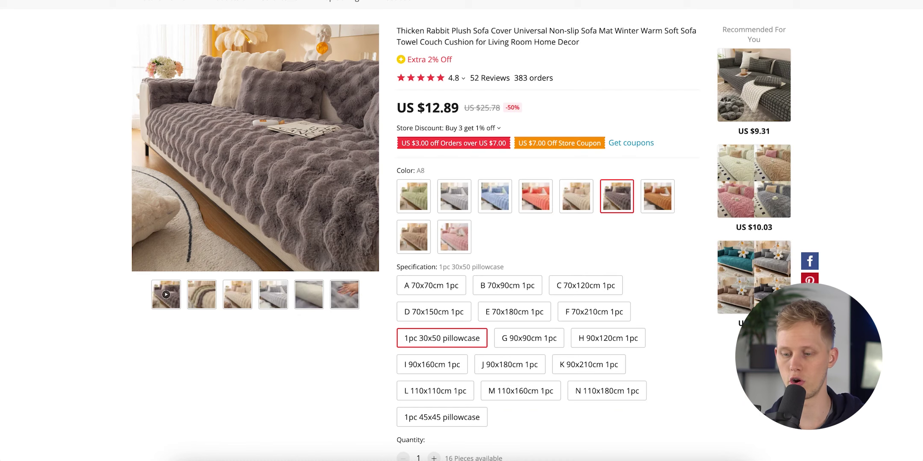
{"action": "left_click", "coordinate": [539, 206]}
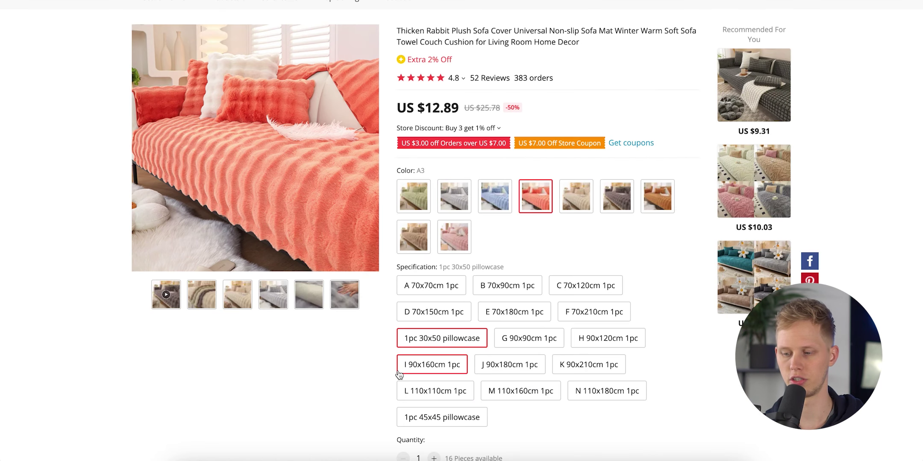
{"action": "left_click", "coordinate": [454, 196]}
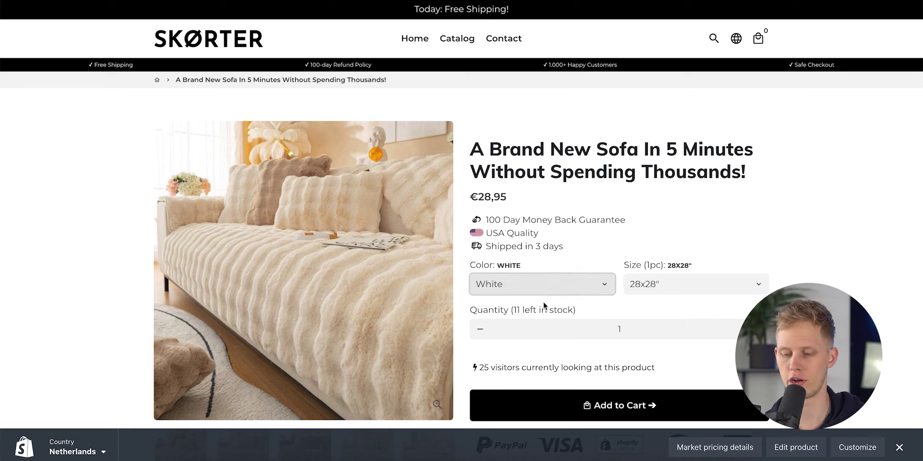
- Check the renamed colour options on the store's product page and show the Light Gray variant
{"action": "left_click", "coordinate": [515, 284]}
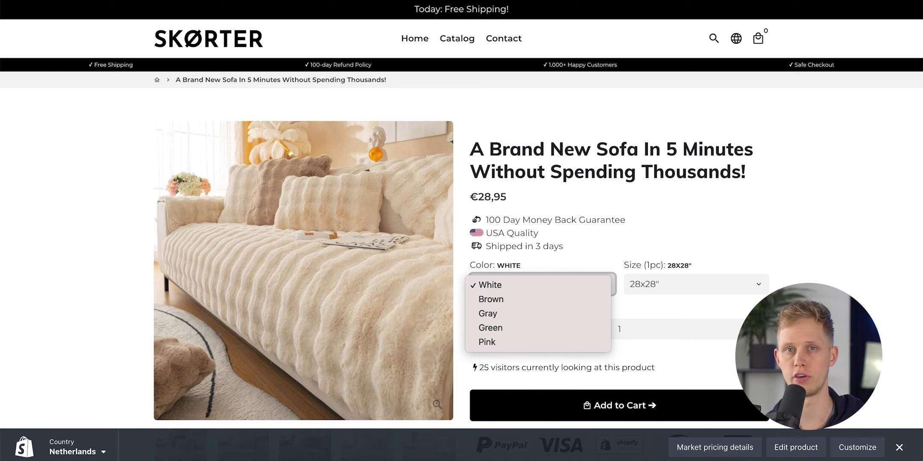
{"action": "left_click", "coordinate": [538, 269]}
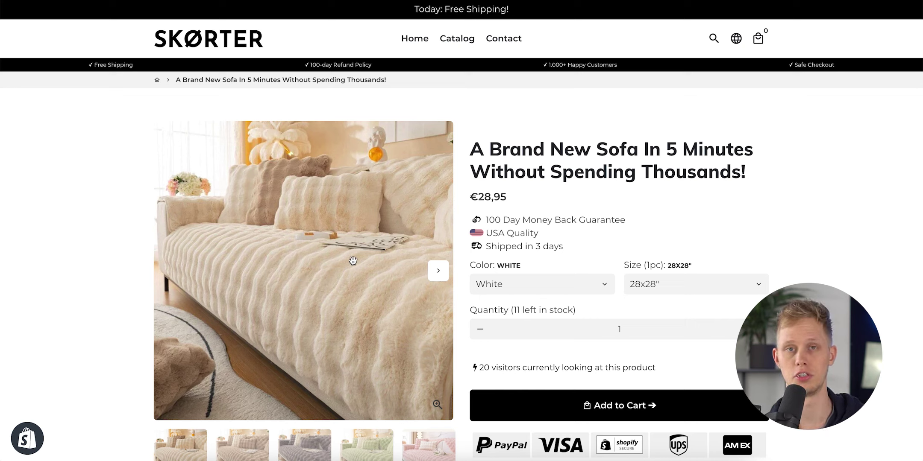
{"action": "left_click", "coordinate": [505, 282]}
{"action": "left_click", "coordinate": [499, 357]}
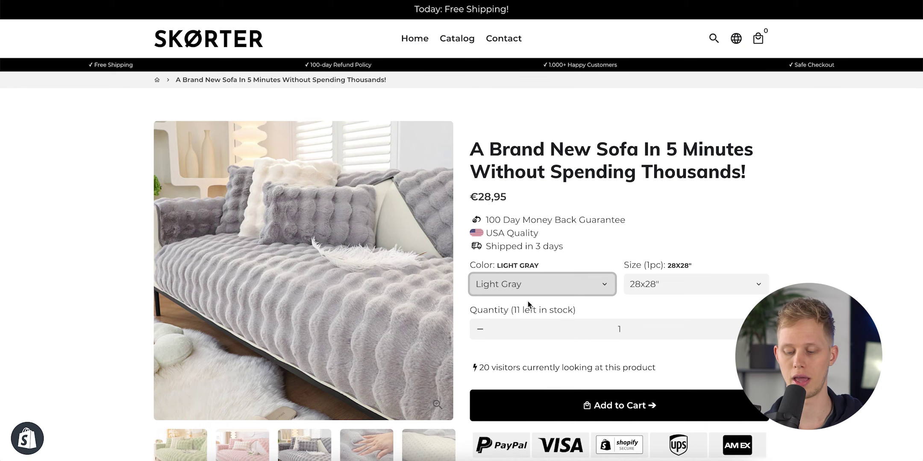
- View the fabric and non-slip underside close-ups in the product page's image gallery
{"action": "scroll", "coordinate": [528, 301], "scroll_direction": "down", "scroll_amount": 3}
{"action": "left_click", "coordinate": [366, 342]}
{"action": "scroll", "coordinate": [302, 300], "scroll_direction": "up", "scroll_amount": 3}
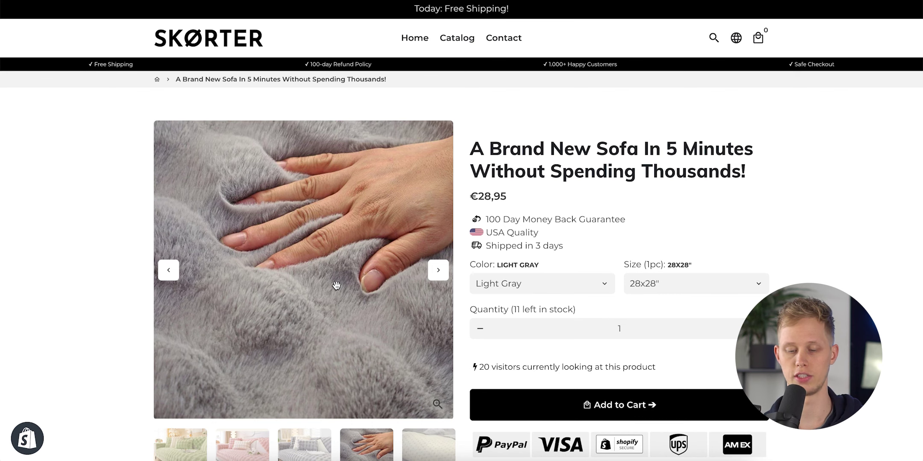
{"action": "left_click_drag", "start_coordinate": [337, 286], "coordinate": [294, 239]}
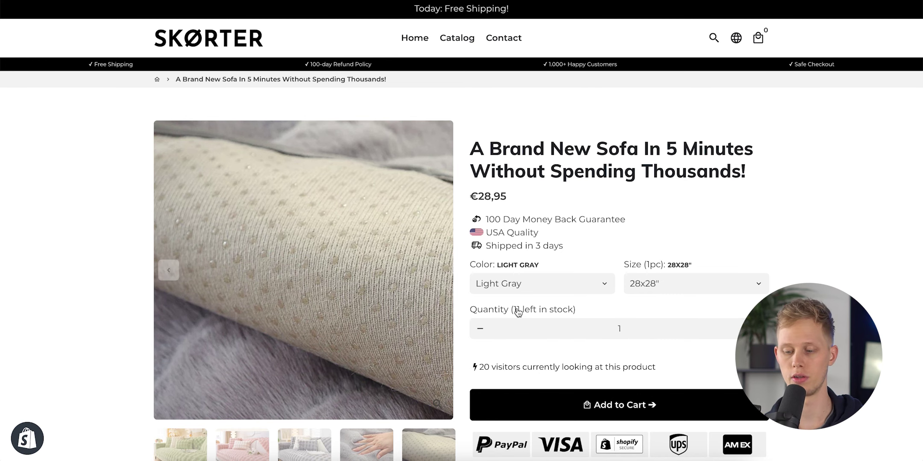
- Examine the description's image placement around the suitable sofa types, the cover-choosing advice and the PREMIUM QUALITY section
{"action": "scroll", "coordinate": [512, 316], "scroll_direction": "down", "scroll_amount": 15}
{"action": "scroll", "coordinate": [426, 298], "scroll_direction": "up", "scroll_amount": 10}
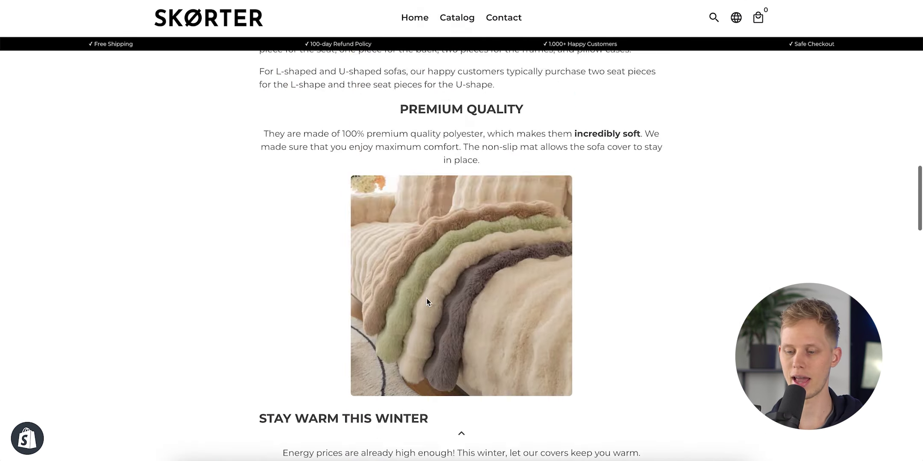
{"action": "scroll", "coordinate": [426, 299], "scroll_direction": "down", "scroll_amount": 5}
{"action": "scroll", "coordinate": [425, 302], "scroll_direction": "up", "scroll_amount": 2}
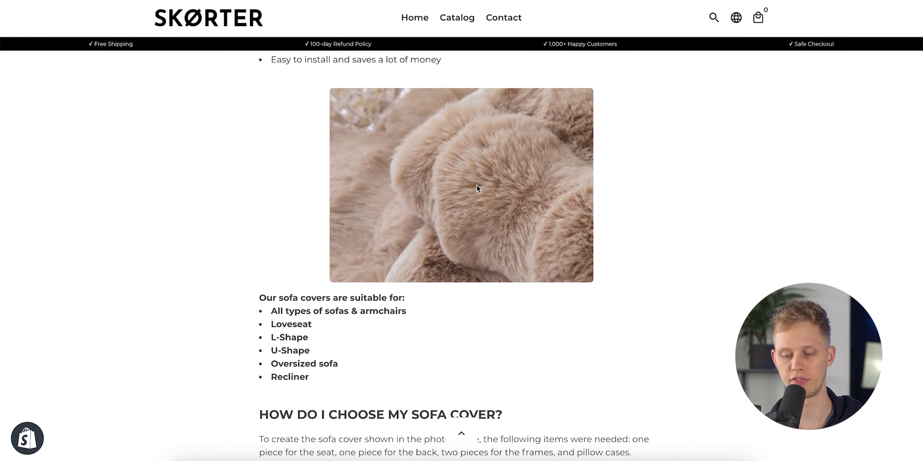
{"action": "scroll", "coordinate": [476, 185], "scroll_direction": "down", "scroll_amount": 4}
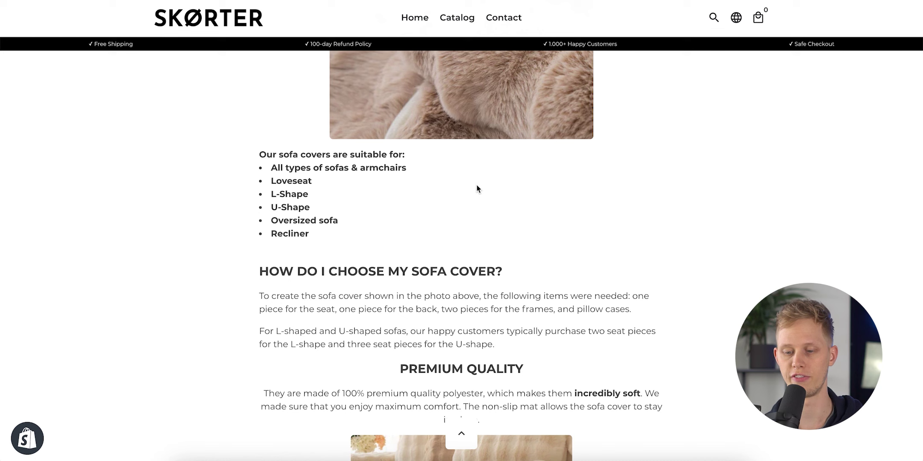
{"action": "scroll", "coordinate": [478, 224], "scroll_direction": "down", "scroll_amount": 5}
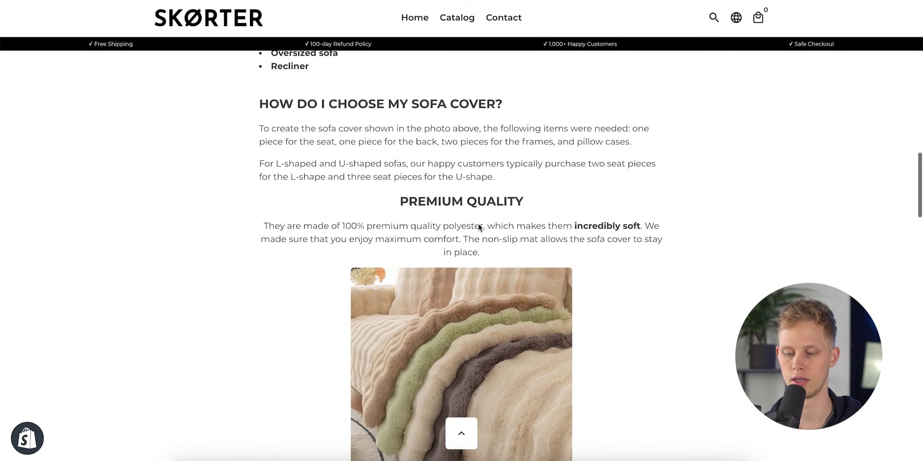
{"action": "scroll", "coordinate": [478, 224], "scroll_direction": "up", "scroll_amount": 7}
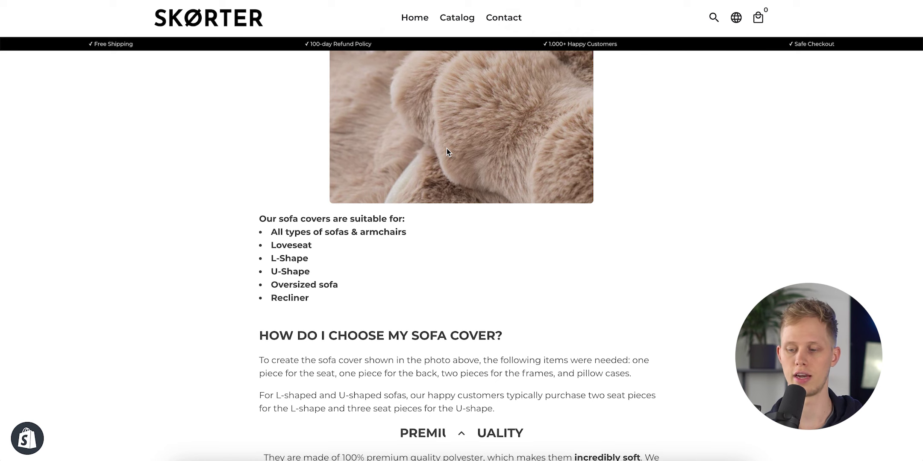
- Review the images and texts from the winter section through FAQ and guarantee to the clearance sale, and return to the benefit bullets
{"action": "scroll", "coordinate": [446, 149], "scroll_direction": "down", "scroll_amount": 15}
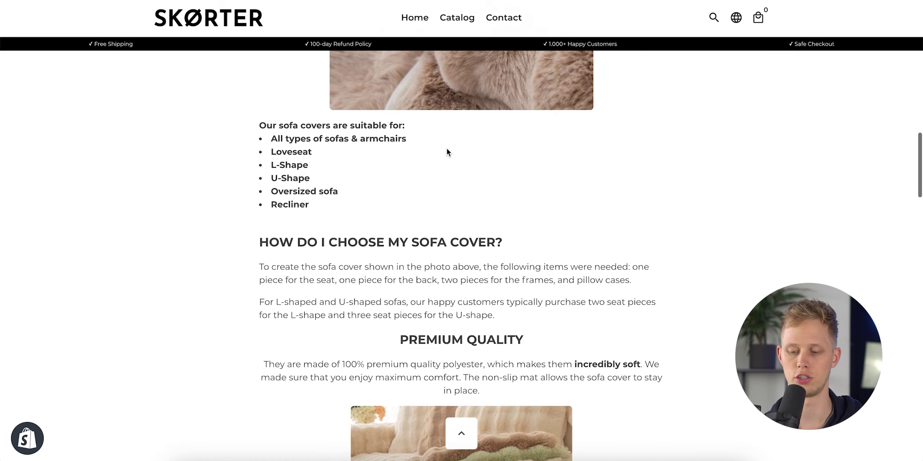
{"action": "scroll", "coordinate": [483, 268], "scroll_direction": "down", "scroll_amount": 4}
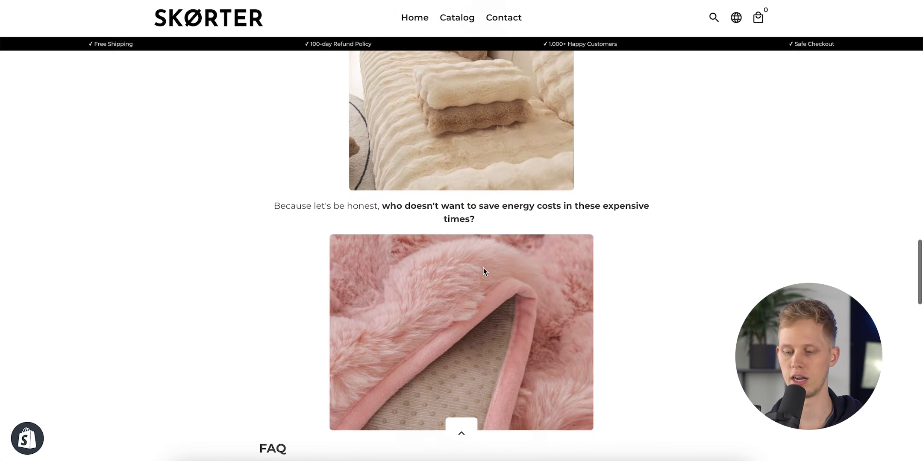
{"action": "scroll", "coordinate": [478, 258], "scroll_direction": "down", "scroll_amount": 4}
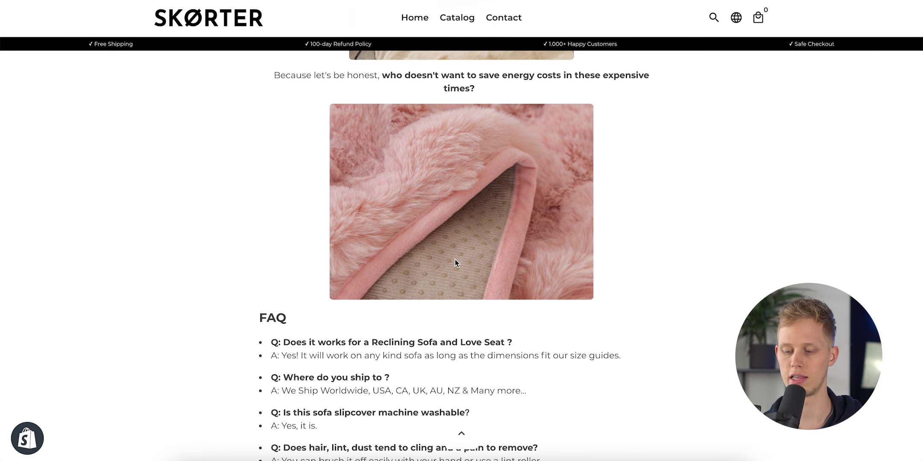
{"action": "scroll", "coordinate": [470, 268], "scroll_direction": "down", "scroll_amount": 15}
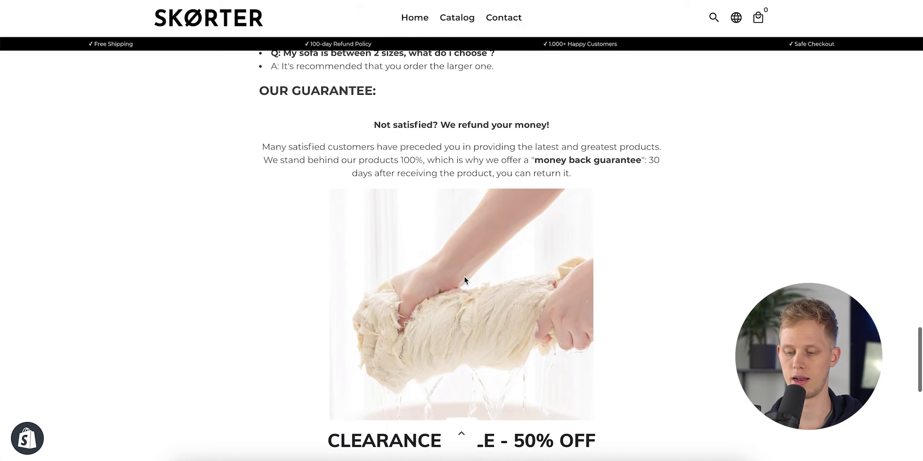
{"action": "scroll", "coordinate": [459, 186], "scroll_direction": "up", "scroll_amount": 2}
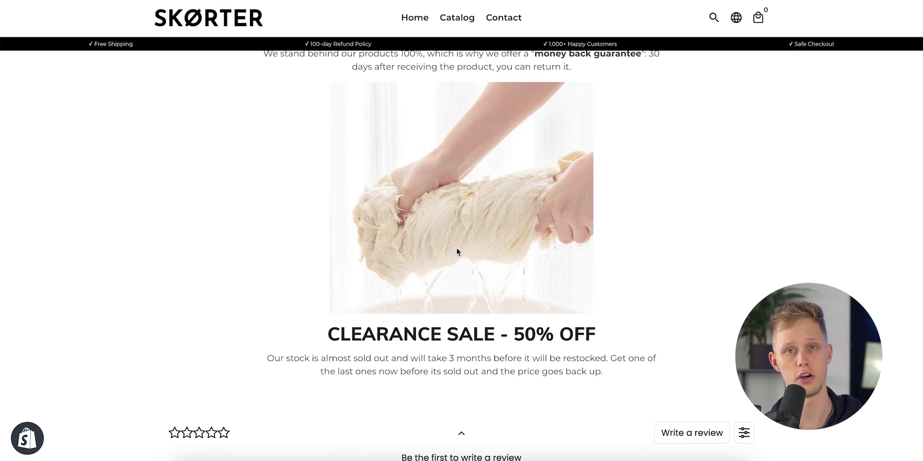
{"action": "scroll", "coordinate": [456, 248], "scroll_direction": "up", "scroll_amount": 10}
{"action": "scroll", "coordinate": [457, 247], "scroll_direction": "up", "scroll_amount": 12}
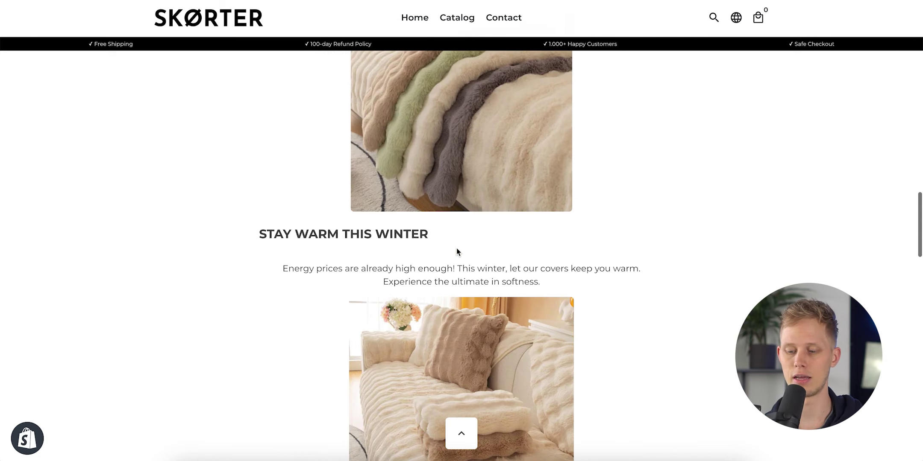
{"action": "scroll", "coordinate": [455, 262], "scroll_direction": "up", "scroll_amount": 8}
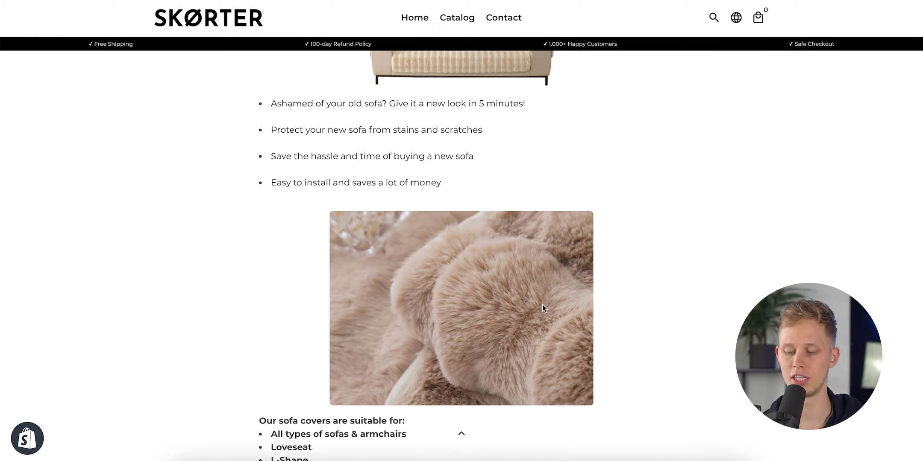
{"action": "scroll", "coordinate": [500, 295], "scroll_direction": "up", "scroll_amount": 4}
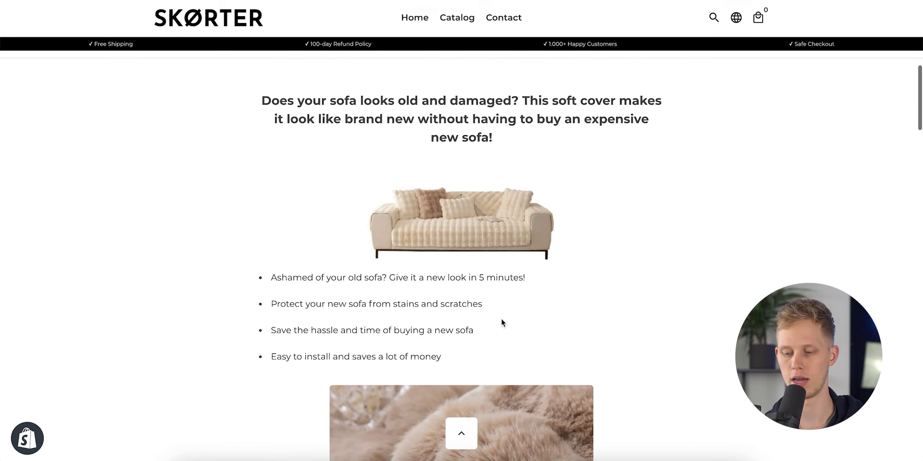
- Review the description's benefit bullets, plush close-up and suitable sofa types against the product page's gallery and purchase section
{"action": "scroll", "coordinate": [501, 320], "scroll_direction": "down", "scroll_amount": 3}
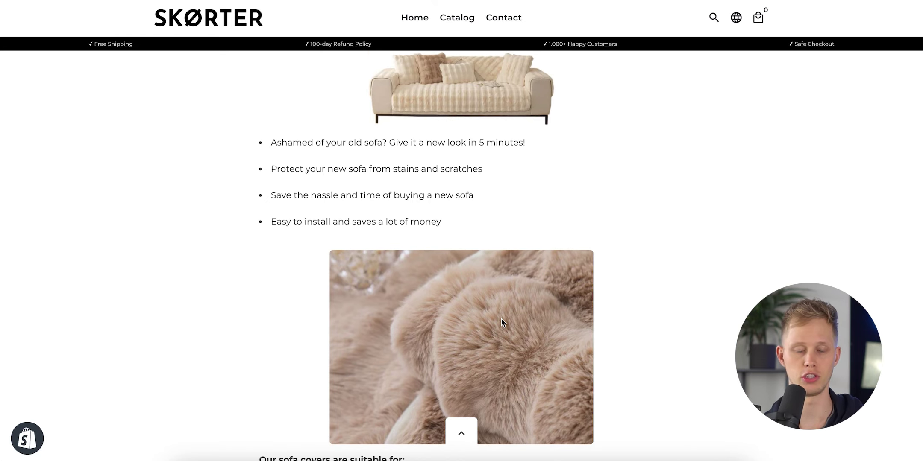
{"action": "scroll", "coordinate": [501, 320], "scroll_direction": "down", "scroll_amount": 3}
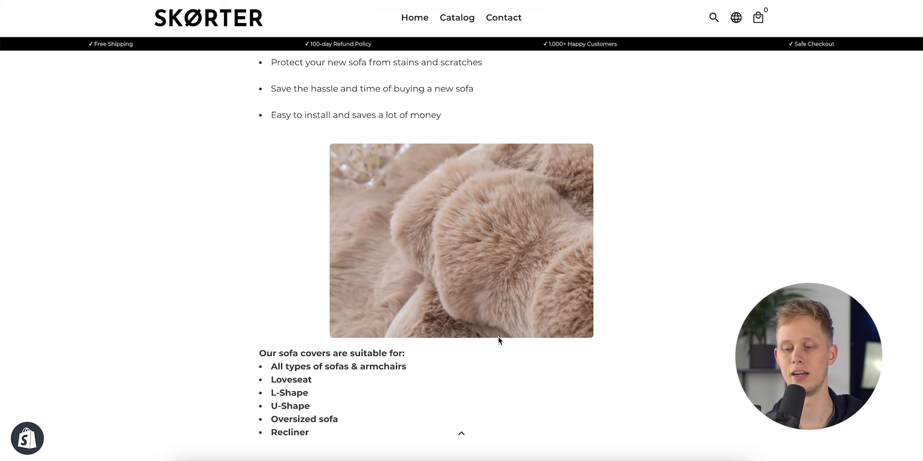
{"action": "scroll", "coordinate": [474, 287], "scroll_direction": "up", "scroll_amount": 10}
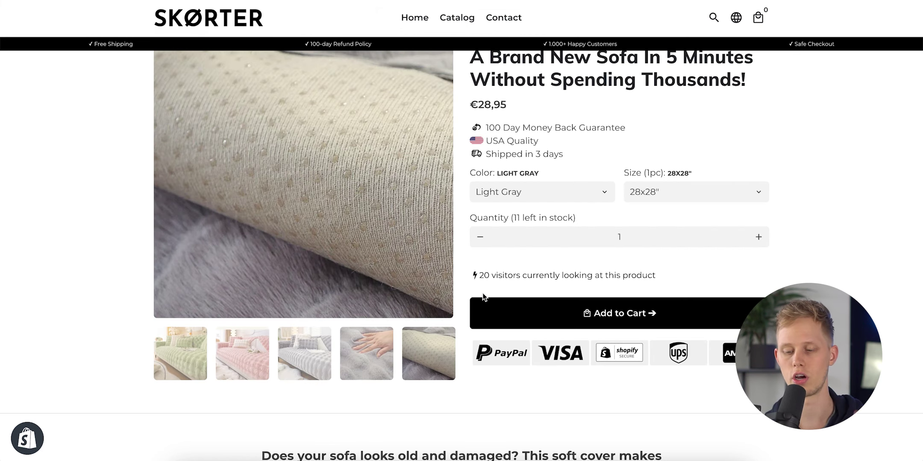
{"action": "scroll", "coordinate": [474, 383], "scroll_direction": "down", "scroll_amount": 4}
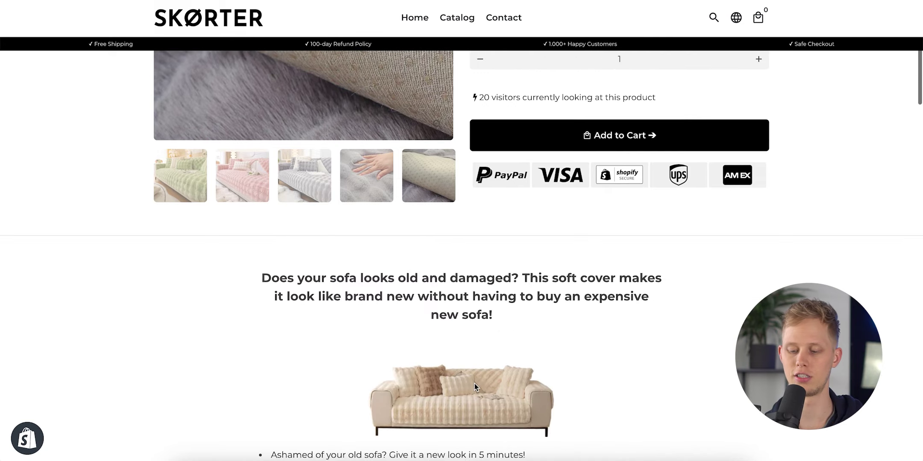
{"action": "scroll", "coordinate": [474, 384], "scroll_direction": "down", "scroll_amount": 6}
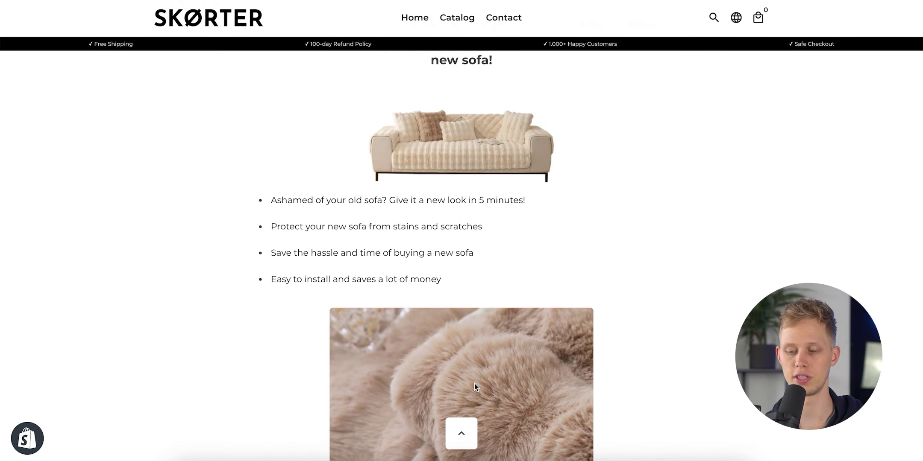
{"action": "scroll", "coordinate": [474, 384], "scroll_direction": "down", "scroll_amount": 3}
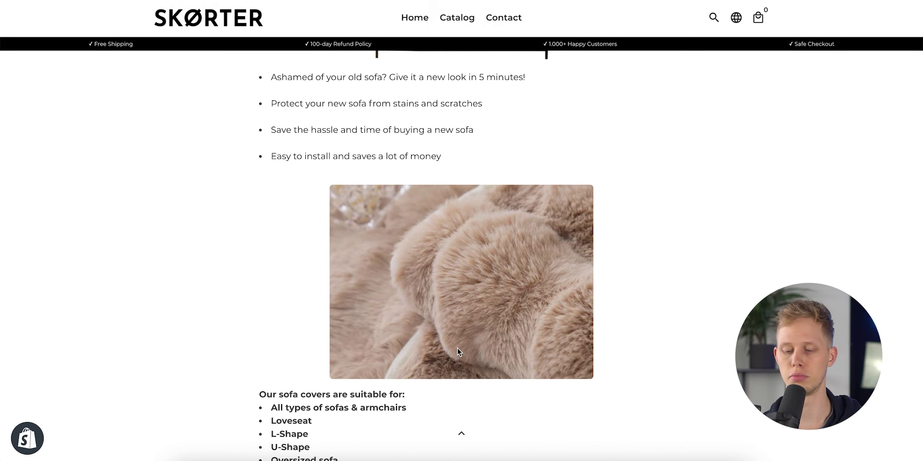
{"action": "scroll", "coordinate": [455, 341], "scroll_direction": "up", "scroll_amount": 5}
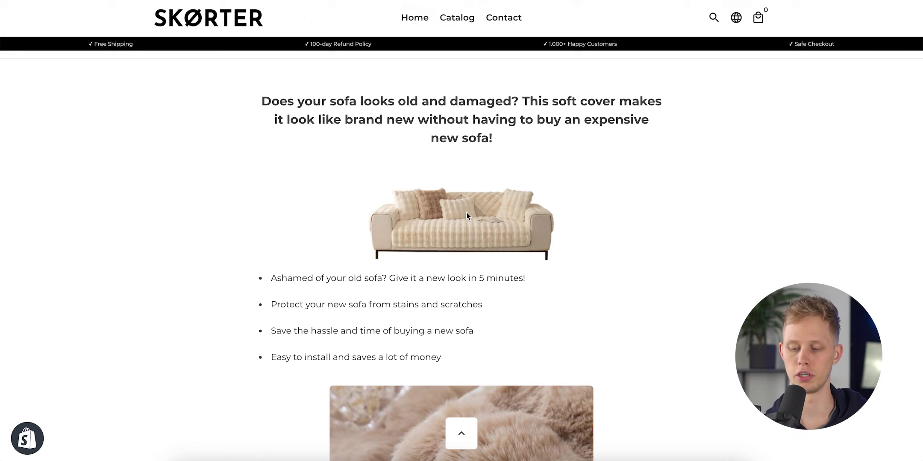
- Examine how the description runs from its headline through the cover-choosing advice to the PREMIUM QUALITY section, and return to the bullets
{"action": "scroll", "coordinate": [465, 222], "scroll_direction": "up", "scroll_amount": 8}
{"action": "scroll", "coordinate": [465, 231], "scroll_direction": "down", "scroll_amount": 3}
{"action": "scroll", "coordinate": [464, 234], "scroll_direction": "down", "scroll_amount": 4}
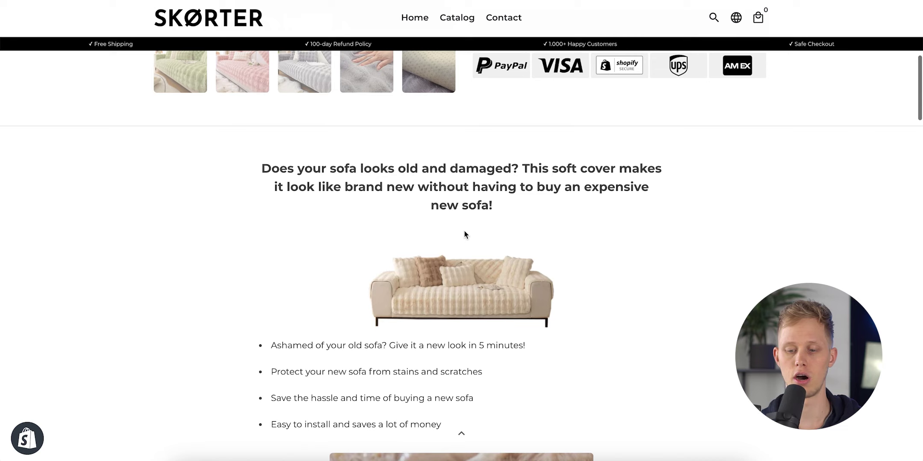
{"action": "scroll", "coordinate": [465, 230], "scroll_direction": "down", "scroll_amount": 12}
{"action": "scroll", "coordinate": [465, 229], "scroll_direction": "up", "scroll_amount": 1}
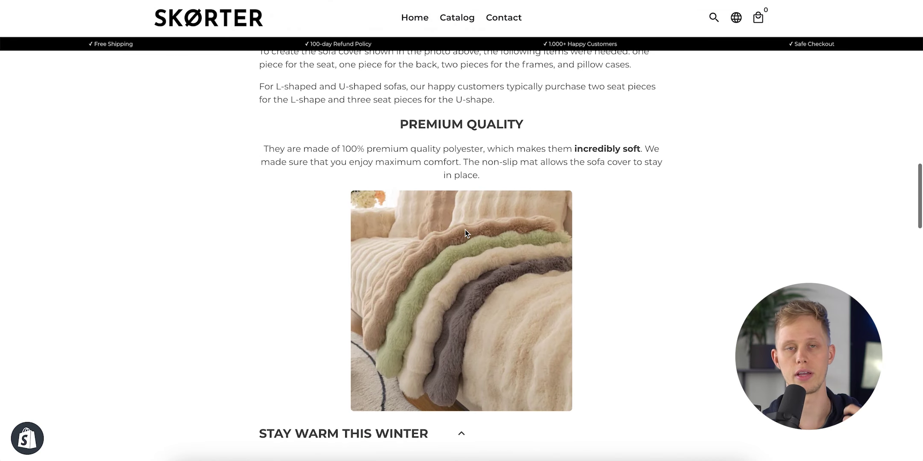
{"action": "scroll", "coordinate": [464, 229], "scroll_direction": "up", "scroll_amount": 6}
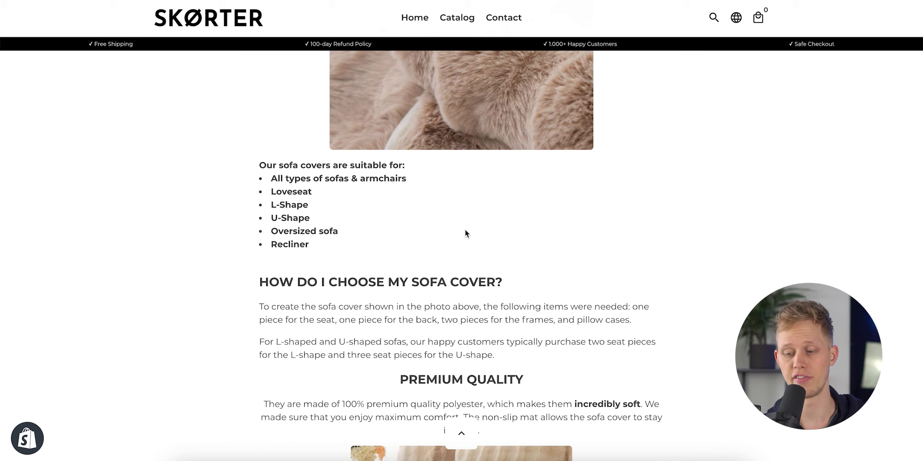
{"action": "scroll", "coordinate": [464, 230], "scroll_direction": "up", "scroll_amount": 5}
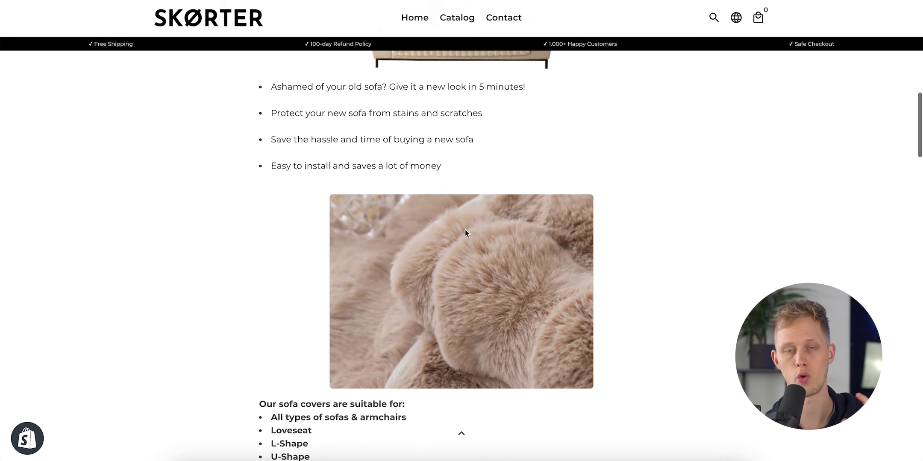
{"action": "scroll", "coordinate": [465, 230], "scroll_direction": "up", "scroll_amount": 3}
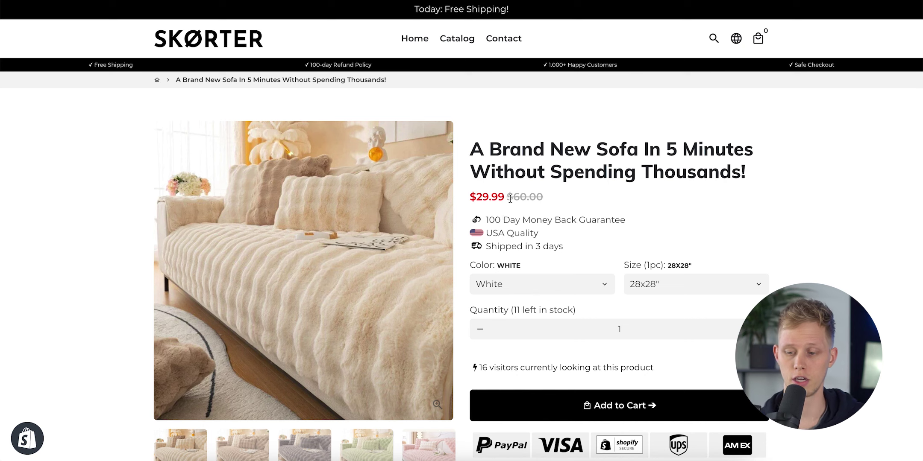
- Compare the size options on the store's product page with the specifications in the AliExpress supplier listing
{"action": "left_click", "coordinate": [658, 284]}
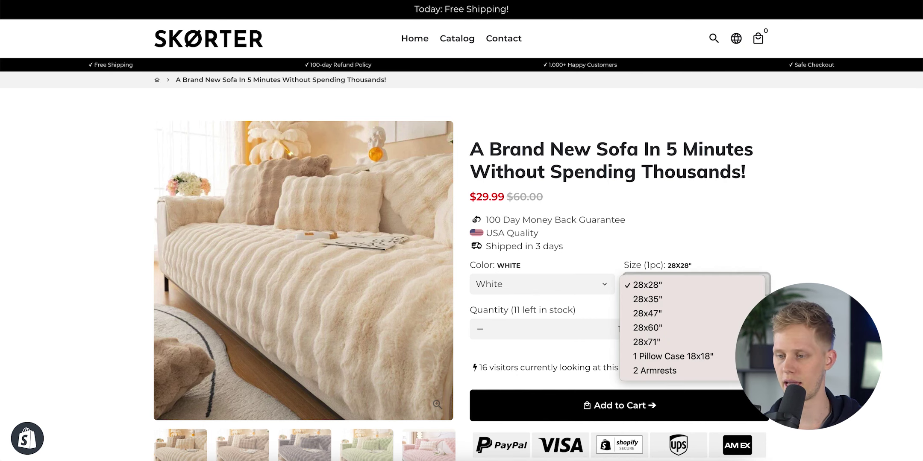
{"action": "left_click", "coordinate": [565, 179]}
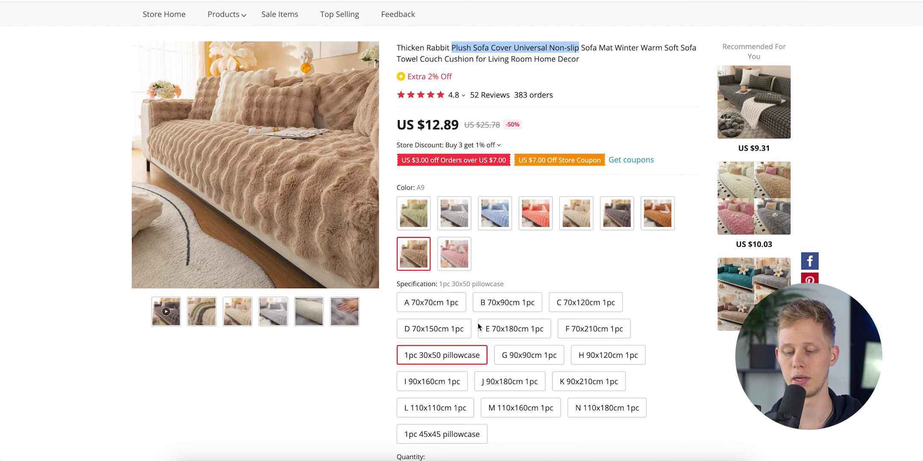
{"action": "scroll", "coordinate": [446, 346], "scroll_direction": "down", "scroll_amount": 2}
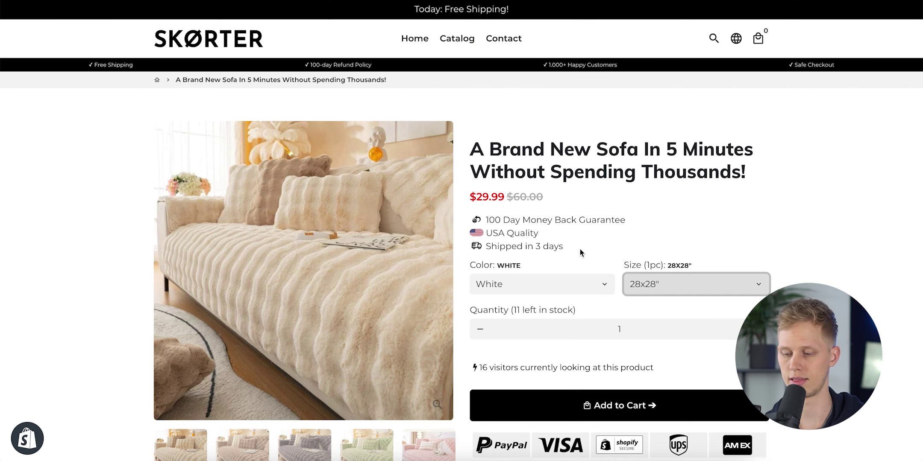
{"action": "left_click", "coordinate": [666, 284]}
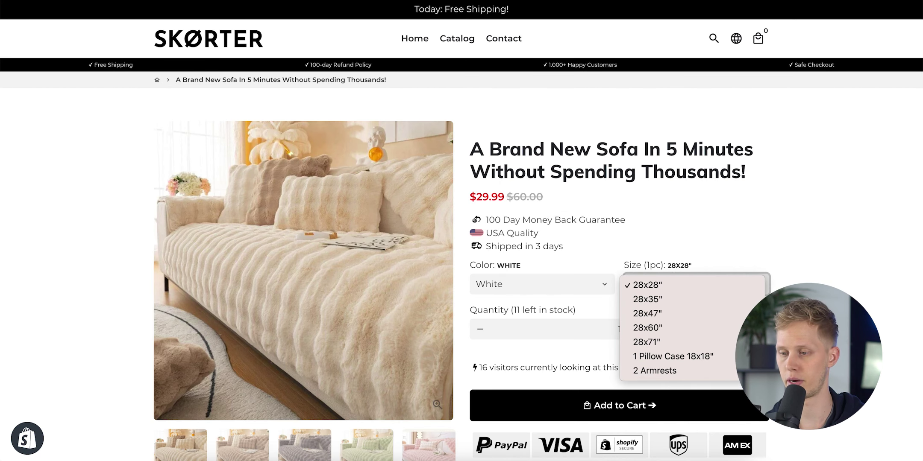
{"action": "key", "text": "Escape"}
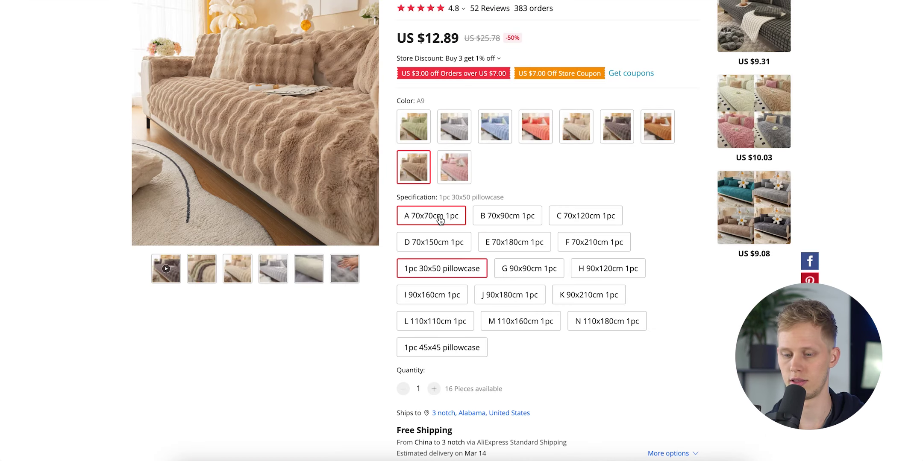
- Select the A 70x70cm 1pc specification in the AliExpress listing to check its price, and look over the other specifications
{"action": "left_click", "coordinate": [440, 220]}
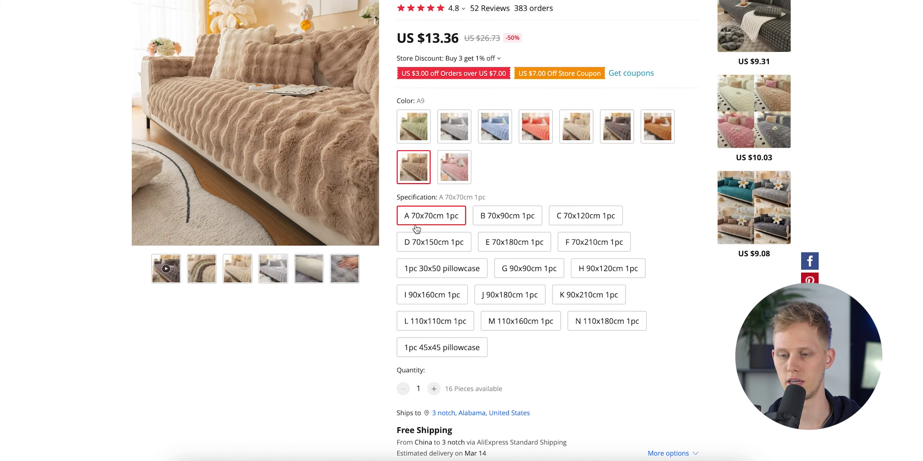
{"action": "scroll", "coordinate": [414, 228], "scroll_direction": "up", "scroll_amount": 1}
{"action": "scroll", "coordinate": [423, 207], "scroll_direction": "down", "scroll_amount": 3}
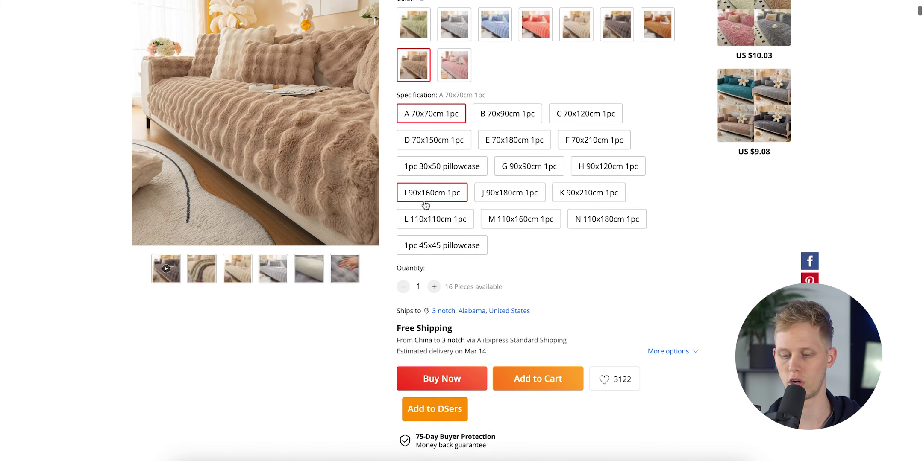
{"action": "scroll", "coordinate": [465, 324], "scroll_direction": "up", "scroll_amount": 3}
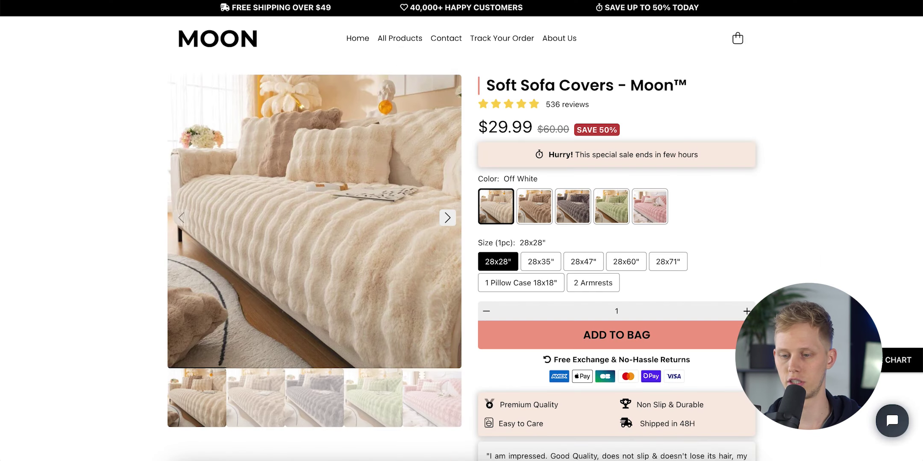
- Switch to the MOON competitor page and review its shipping information, customer reviews, and colour and size options
{"action": "scroll", "coordinate": [489, 188], "scroll_direction": "down", "scroll_amount": 8}
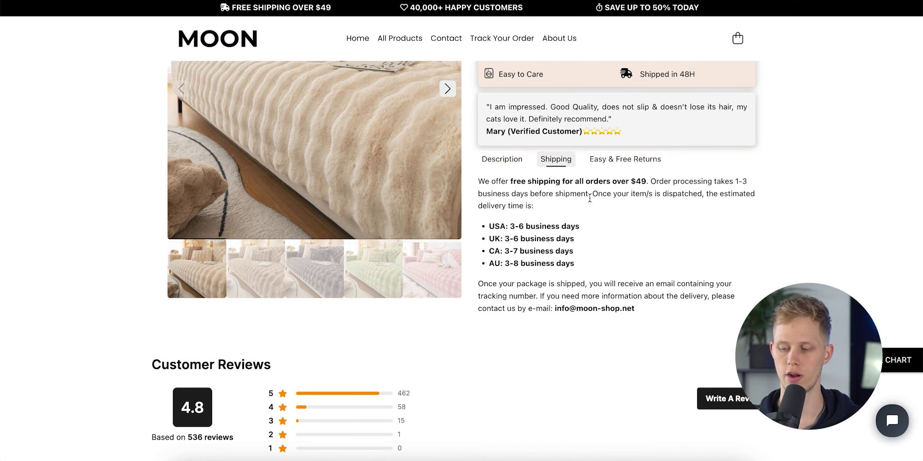
{"action": "scroll", "coordinate": [590, 199], "scroll_direction": "up", "scroll_amount": 6}
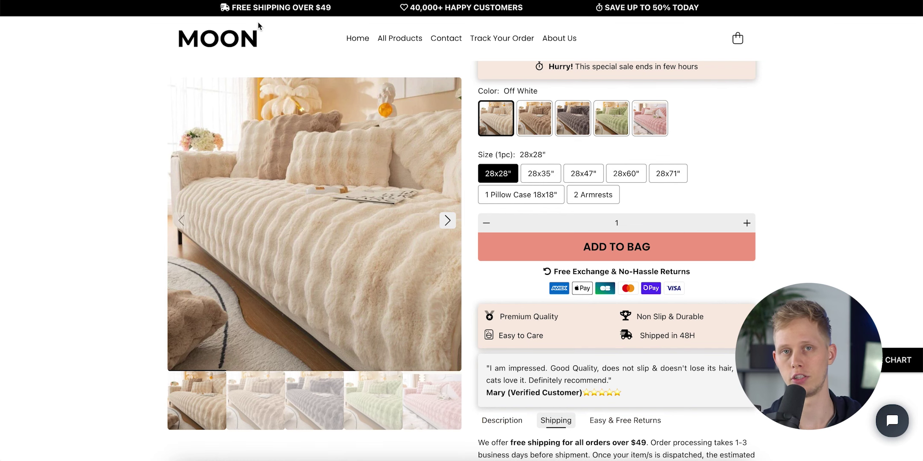
{"action": "scroll", "coordinate": [352, 150], "scroll_direction": "up", "scroll_amount": 2}
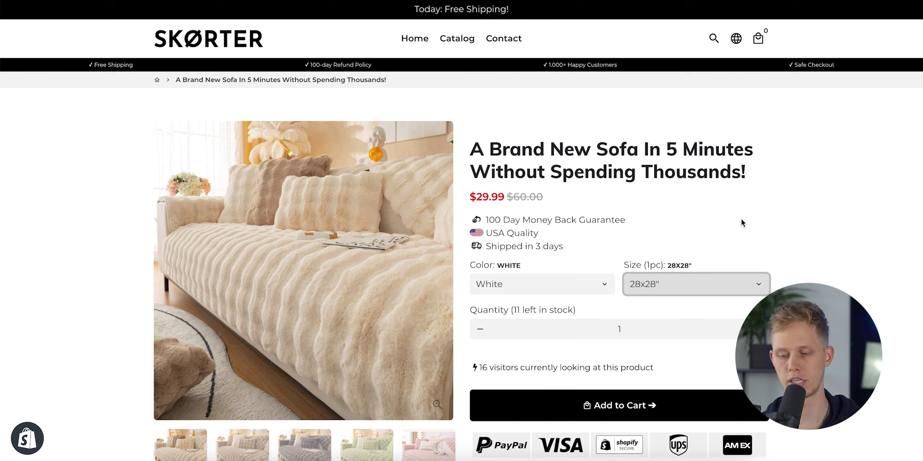
- Return to the SKØRTER product page and review its size options, title, sale price, guarantees and image gallery
{"action": "left_click", "coordinate": [688, 293]}
{"action": "key", "text": "Escape"}
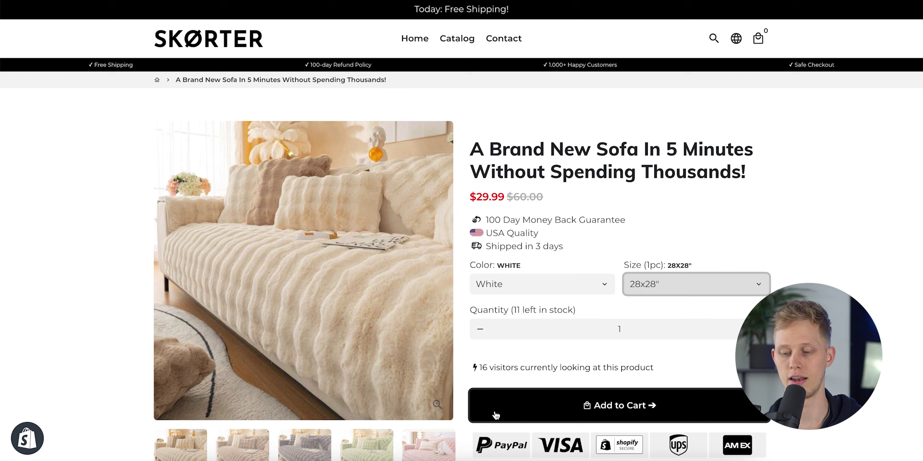
{"action": "mouse_move", "coordinate": [442, 281]}
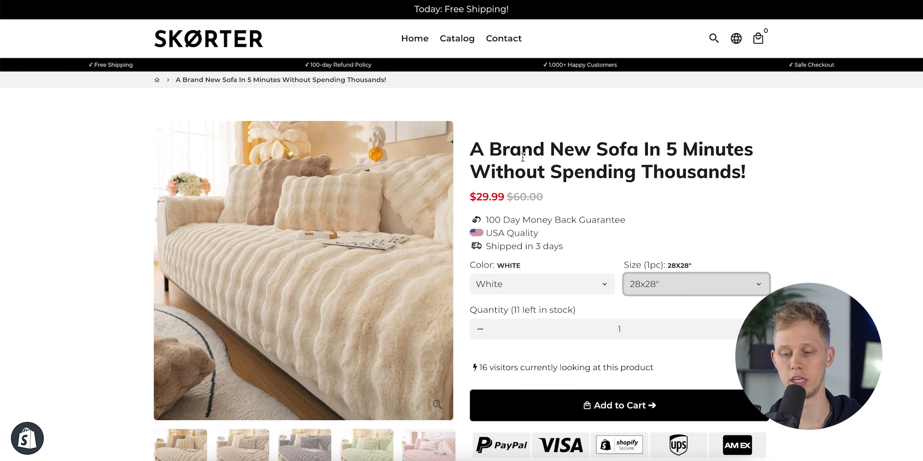
{"action": "scroll", "coordinate": [343, 273], "scroll_direction": "down", "scroll_amount": 6}
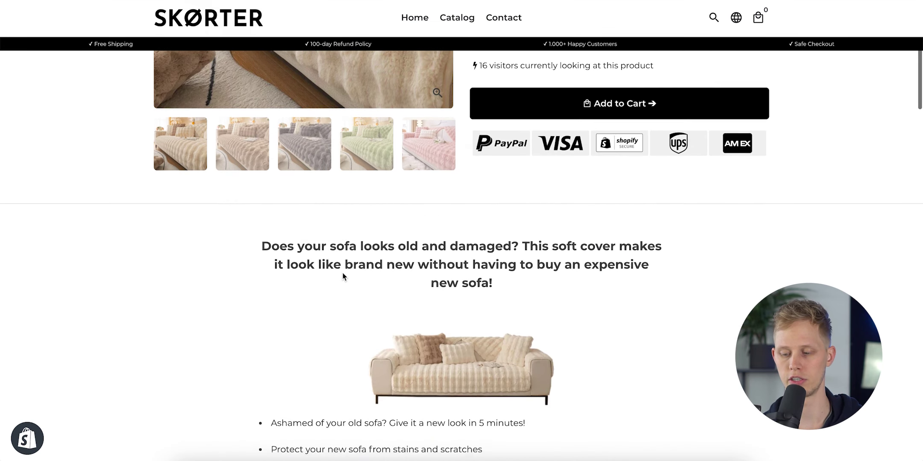
{"action": "scroll", "coordinate": [343, 275], "scroll_direction": "up", "scroll_amount": 4}
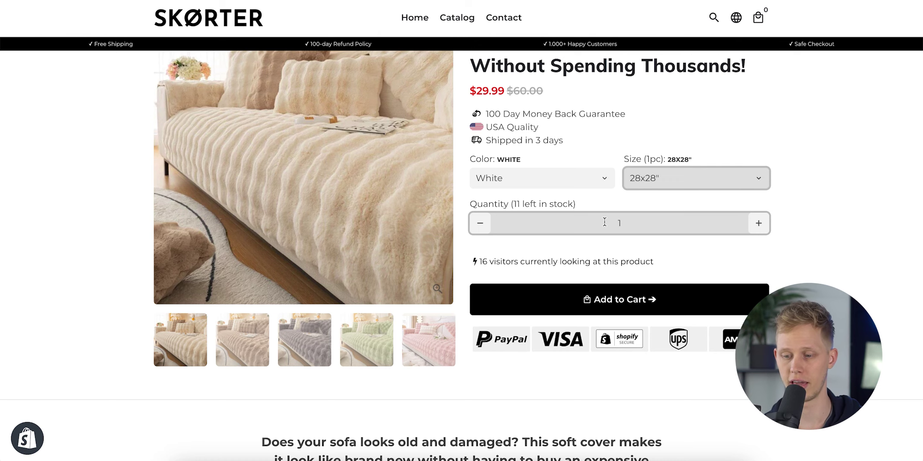
{"action": "scroll", "coordinate": [562, 255], "scroll_direction": "up", "scroll_amount": 1}
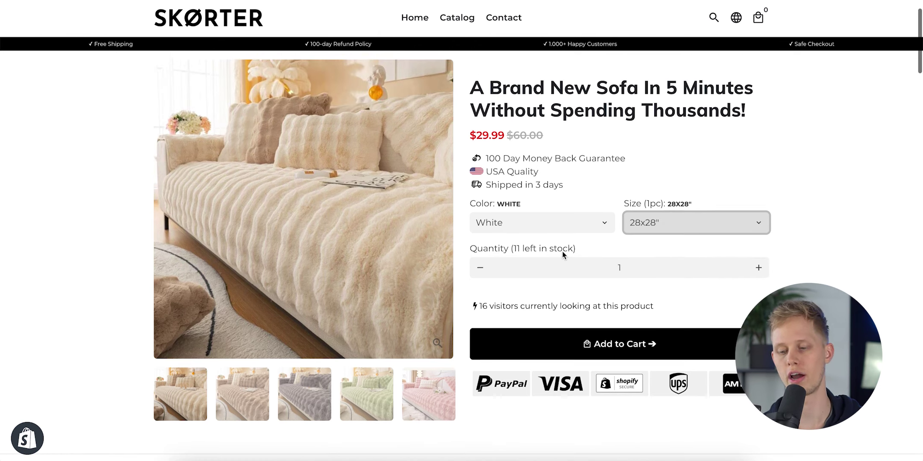
- Examine the transition from the purchase section and payment badges to the description's headline, sofa image and benefit bullets
{"action": "scroll", "coordinate": [562, 252], "scroll_direction": "down", "scroll_amount": 8}
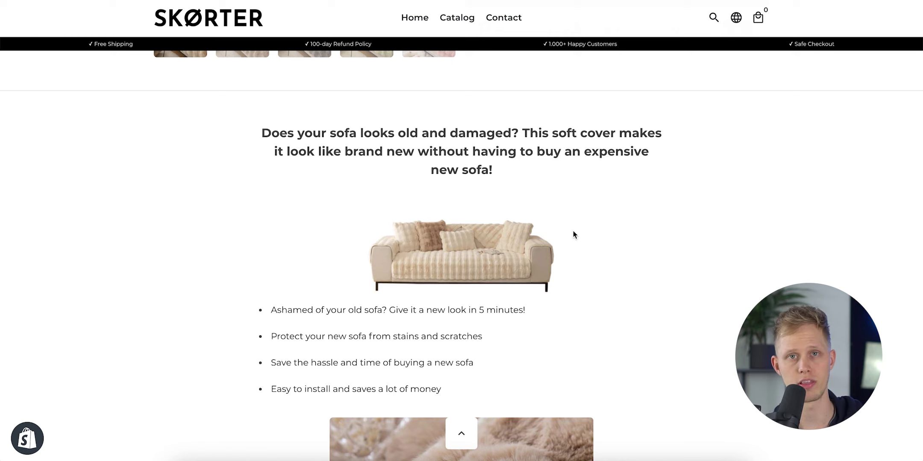
{"action": "scroll", "coordinate": [574, 221], "scroll_direction": "up", "scroll_amount": 2}
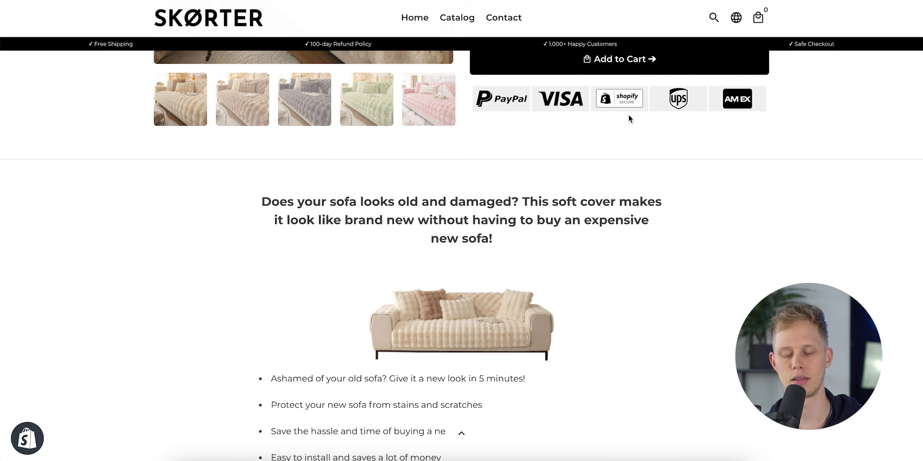
{"action": "scroll", "coordinate": [559, 283], "scroll_direction": "up", "scroll_amount": 3}
{"action": "scroll", "coordinate": [559, 283], "scroll_direction": "down", "scroll_amount": 3}
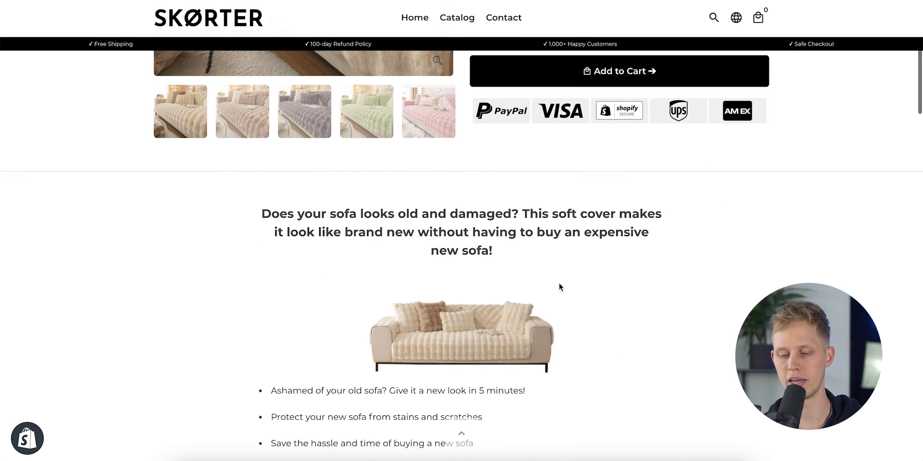
{"action": "scroll", "coordinate": [558, 283], "scroll_direction": "down", "scroll_amount": 4}
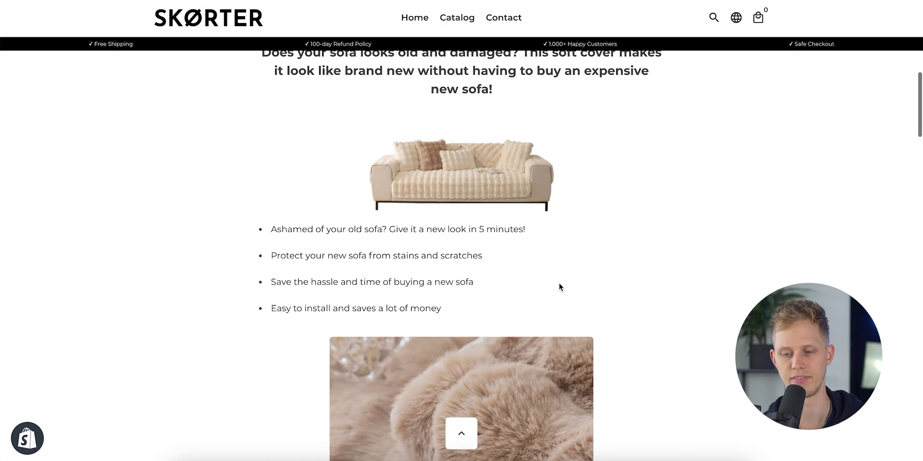
{"action": "scroll", "coordinate": [559, 283], "scroll_direction": "up", "scroll_amount": 1}
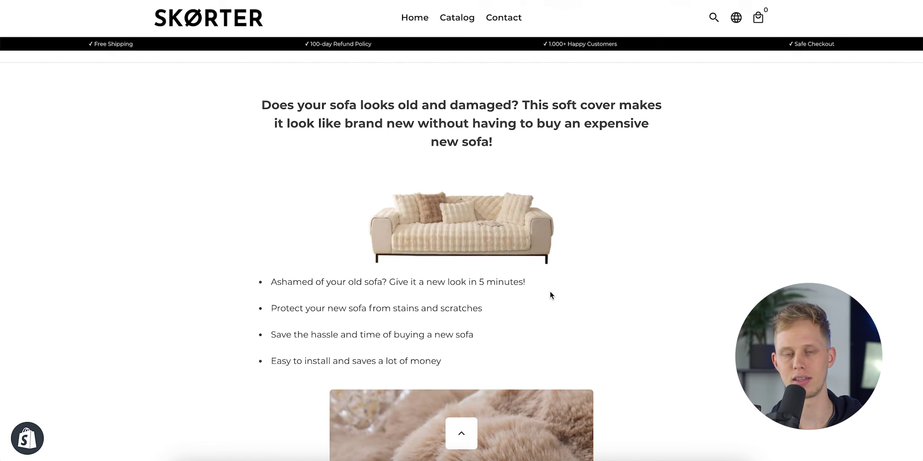
{"action": "scroll", "coordinate": [550, 291], "scroll_direction": "up", "scroll_amount": 8}
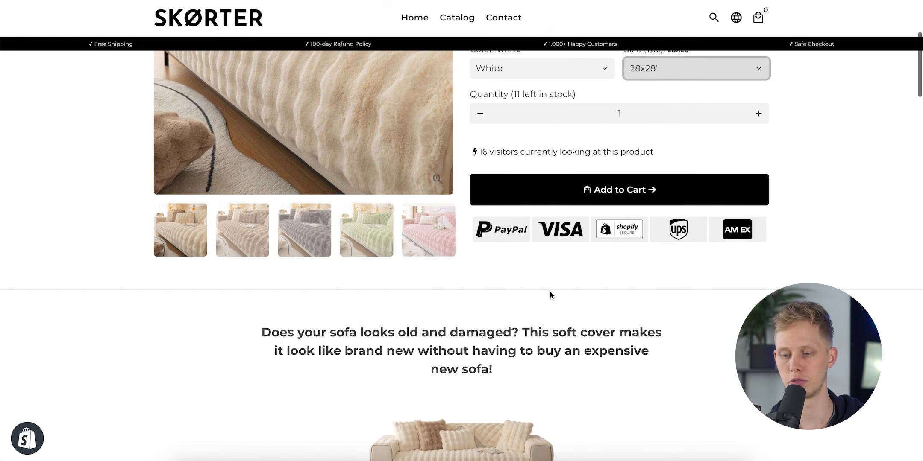
{"action": "scroll", "coordinate": [550, 291], "scroll_direction": "down", "scroll_amount": 6}
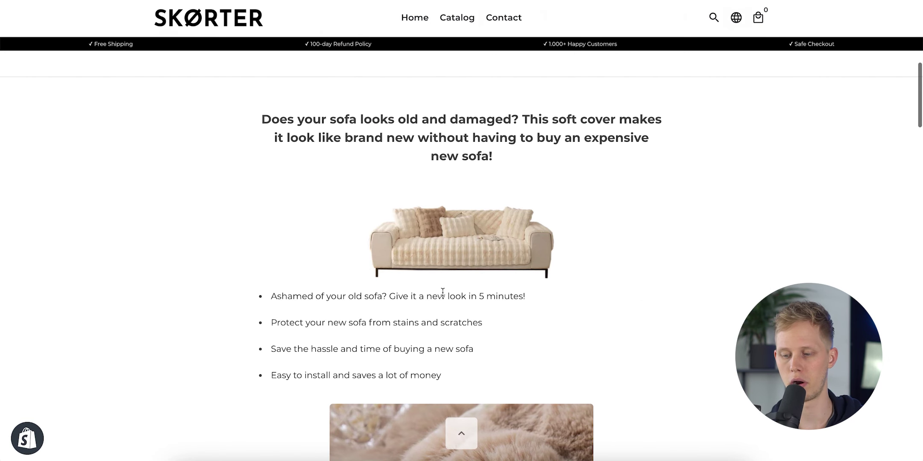
- Examine the description's list of suitable sofas, the HOW DO I CHOOSE MY SOFA COVER? text and the photo it refers to
{"action": "scroll", "coordinate": [427, 246], "scroll_direction": "down", "scroll_amount": 6}
{"action": "left_click_drag", "start_coordinate": [256, 255], "coordinate": [324, 331]}
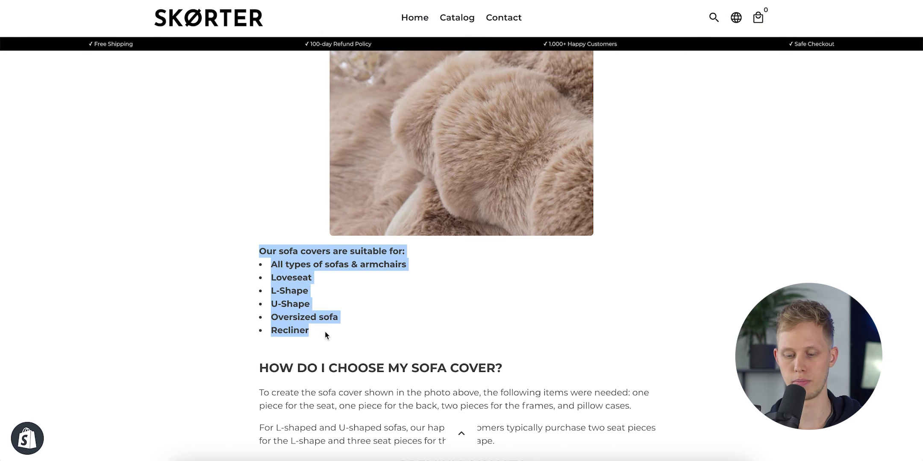
{"action": "scroll", "coordinate": [324, 331], "scroll_direction": "down", "scroll_amount": 2}
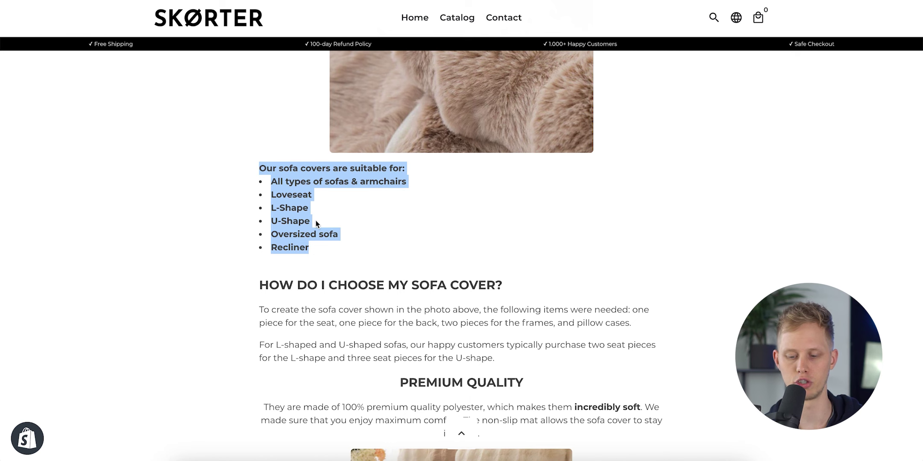
{"action": "scroll", "coordinate": [324, 218], "scroll_direction": "down", "scroll_amount": 1}
{"action": "scroll", "coordinate": [410, 299], "scroll_direction": "up", "scroll_amount": 2}
{"action": "left_click_drag", "start_coordinate": [474, 347], "coordinate": [374, 347]}
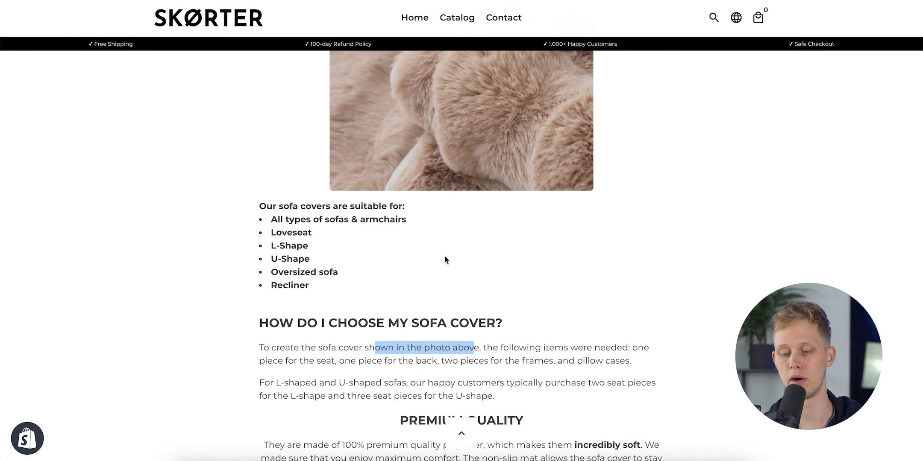
{"action": "scroll", "coordinate": [441, 285], "scroll_direction": "up", "scroll_amount": 7}
{"action": "scroll", "coordinate": [442, 285], "scroll_direction": "down", "scroll_amount": 5}
{"action": "scroll", "coordinate": [441, 285], "scroll_direction": "up", "scroll_amount": 3}
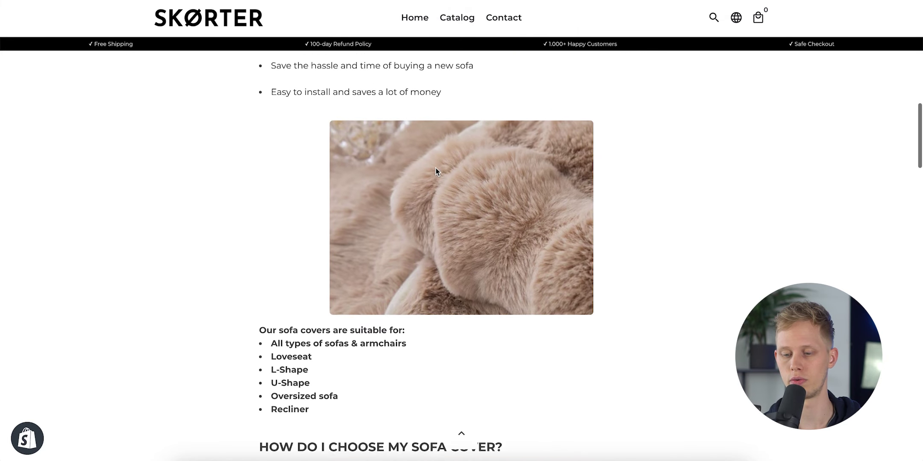
{"action": "scroll", "coordinate": [430, 331], "scroll_direction": "down", "scroll_amount": 1}
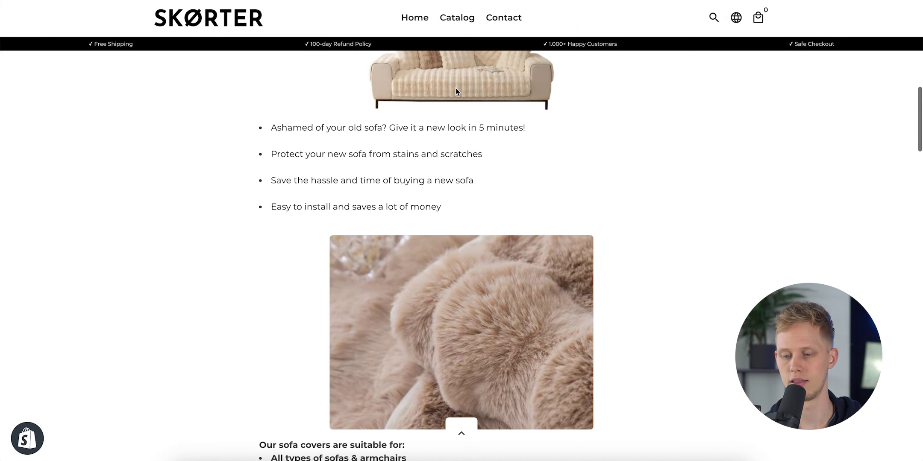
{"action": "scroll", "coordinate": [473, 312], "scroll_direction": "down", "scroll_amount": 2}
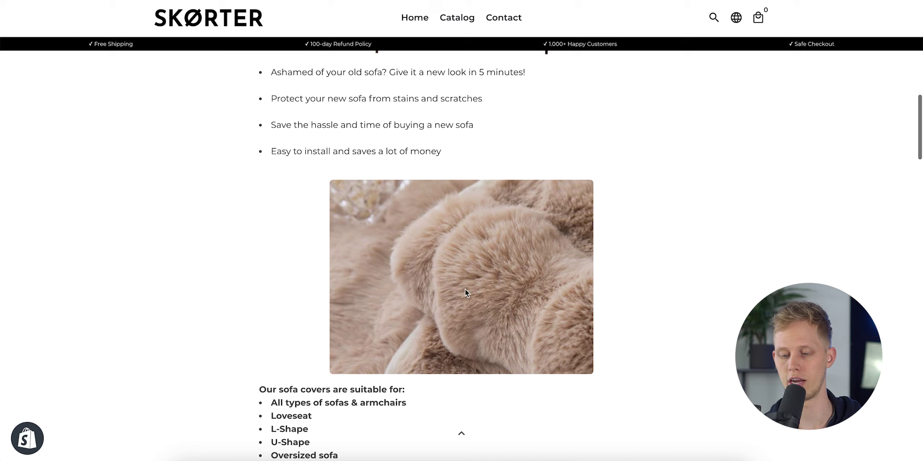
- Check the centred benefit bullets and inspect the product description in a Samsung Galaxy S8+ mobile preview
{"action": "scroll", "coordinate": [465, 289], "scroll_direction": "up", "scroll_amount": 8}
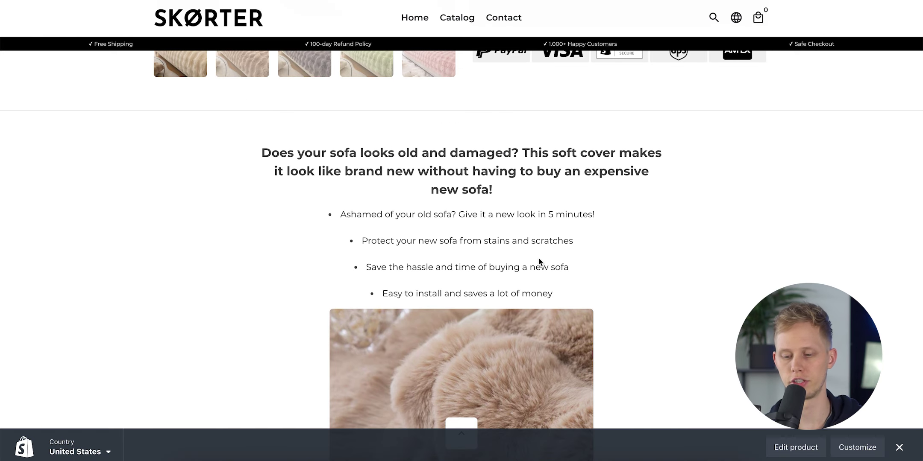
{"action": "scroll", "coordinate": [540, 263], "scroll_direction": "up", "scroll_amount": 1}
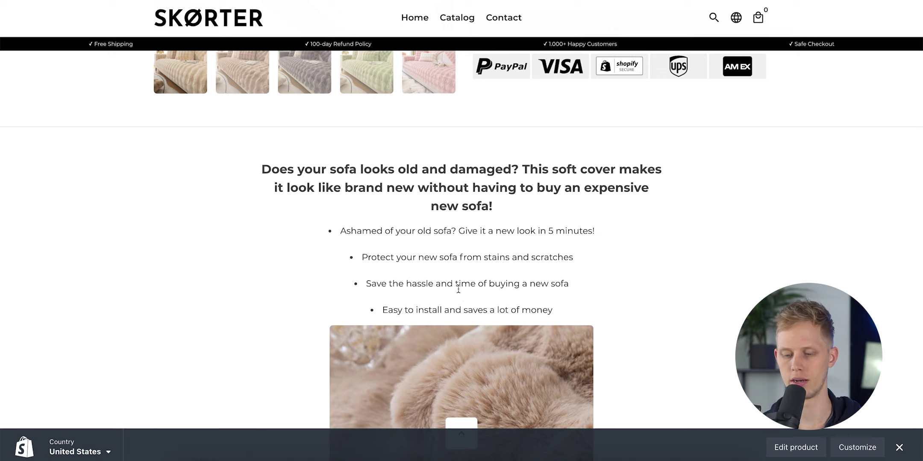
{"action": "right_click", "coordinate": [521, 220]}
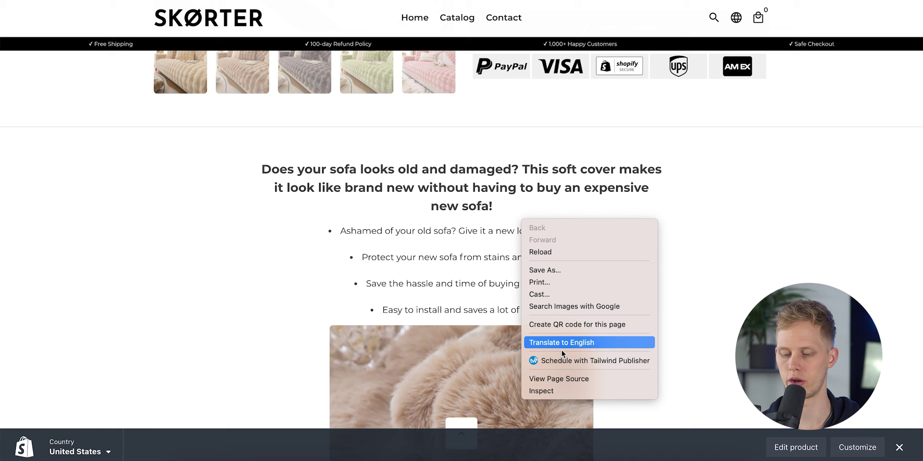
{"action": "left_click", "coordinate": [496, 295]}
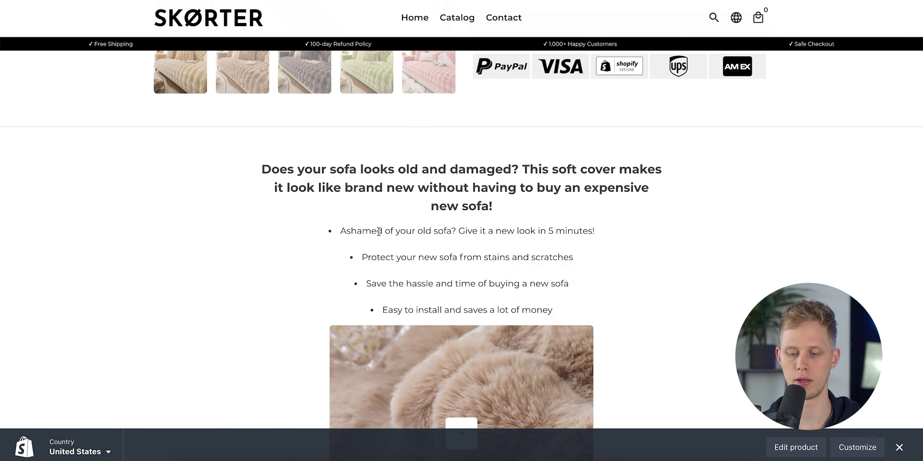
{"action": "scroll", "coordinate": [253, 270], "scroll_direction": "down", "scroll_amount": 10}
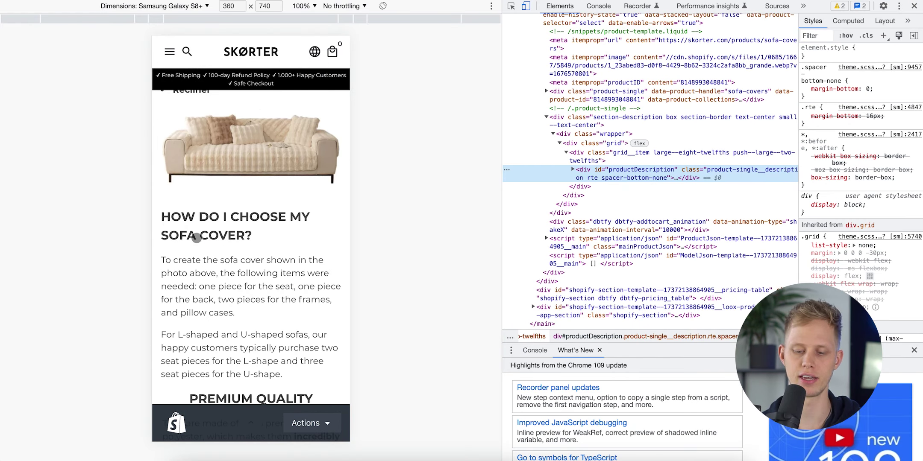
{"action": "scroll", "coordinate": [197, 238], "scroll_direction": "up", "scroll_amount": 10}
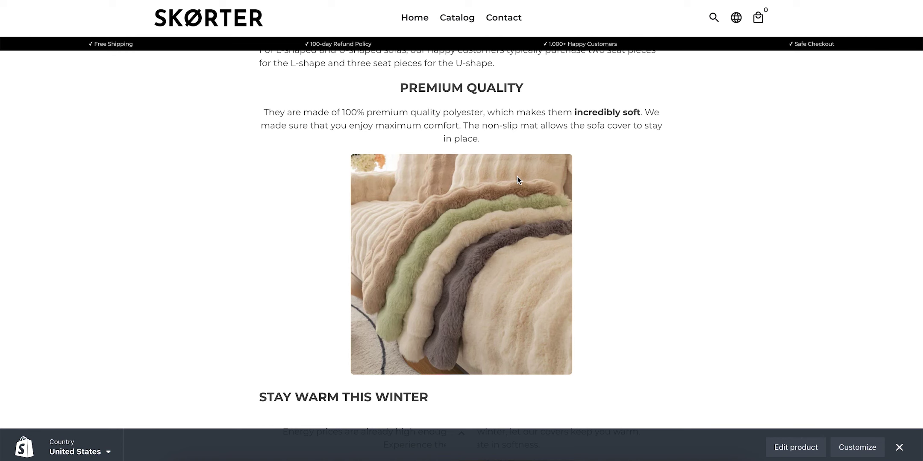
- Review the full desktop product page, from the title and purchase section to the sofa image beneath the suitable-sofa list
{"action": "scroll", "coordinate": [517, 176], "scroll_direction": "up", "scroll_amount": 3}
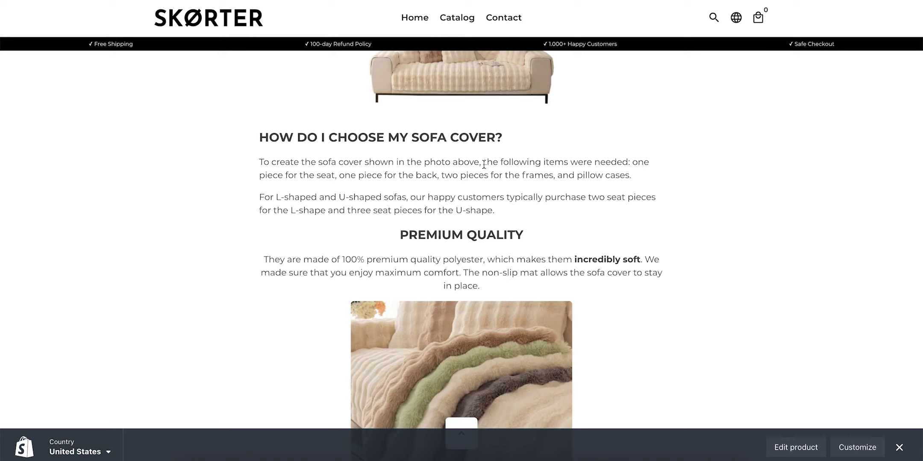
{"action": "scroll", "coordinate": [478, 240], "scroll_direction": "up", "scroll_amount": 20}
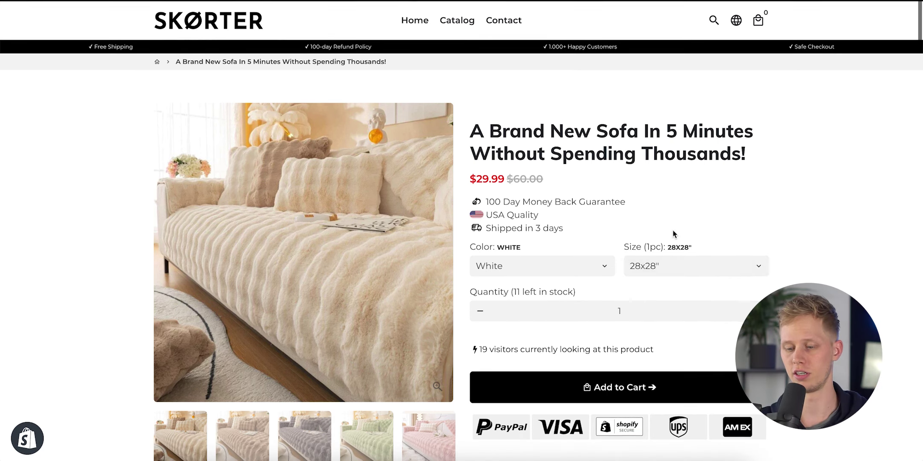
{"action": "scroll", "coordinate": [673, 232], "scroll_direction": "down", "scroll_amount": 15}
{"action": "scroll", "coordinate": [672, 231], "scroll_direction": "up", "scroll_amount": 5}
{"action": "scroll", "coordinate": [672, 234], "scroll_direction": "up", "scroll_amount": 6}
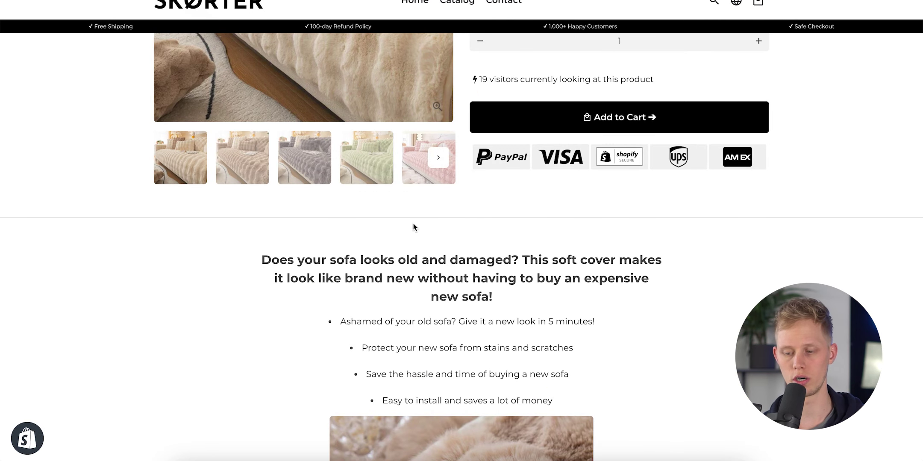
{"action": "scroll", "coordinate": [413, 227], "scroll_direction": "up", "scroll_amount": 6}
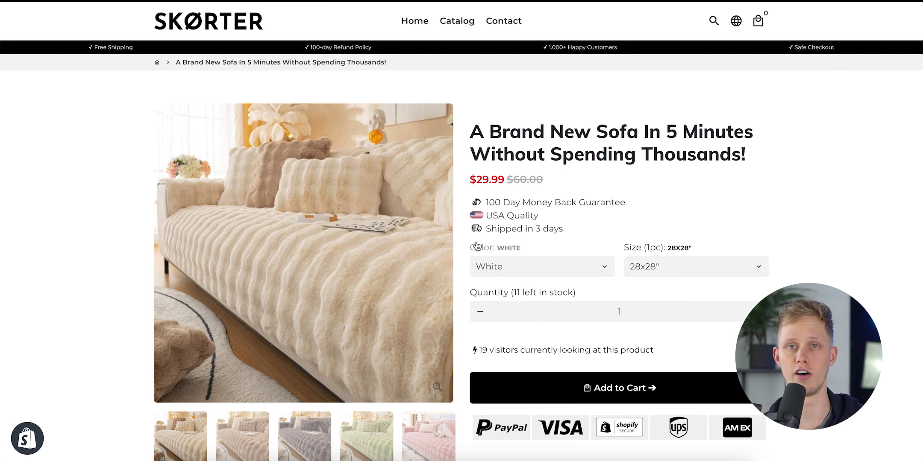
{"action": "scroll", "coordinate": [492, 260], "scroll_direction": "down", "scroll_amount": 20}
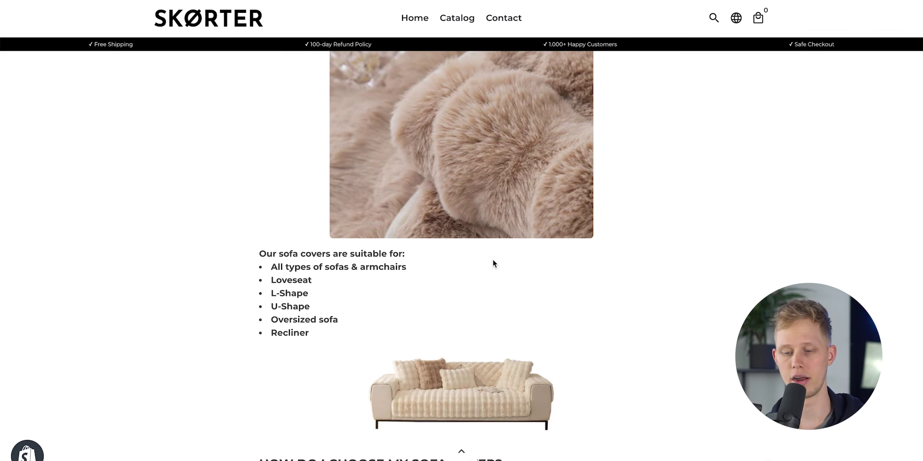
{"action": "scroll", "coordinate": [492, 260], "scroll_direction": "down", "scroll_amount": 10}
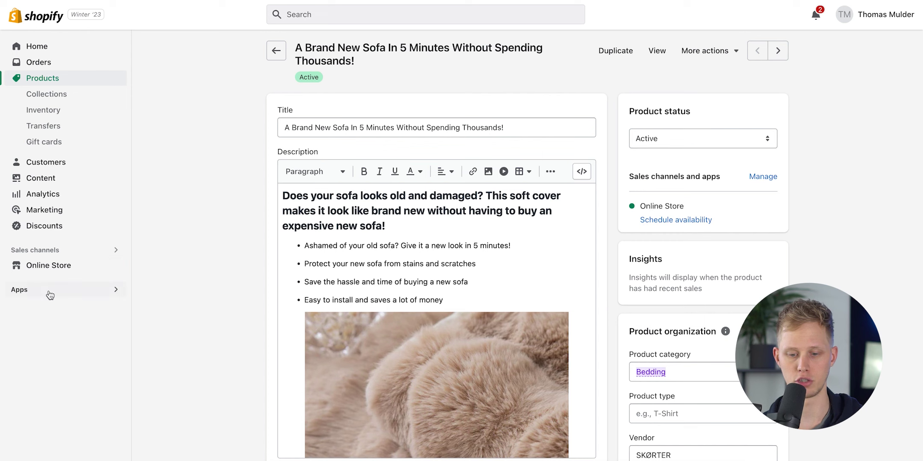
- Open the review import page of the Loox Product Reviews & Photos app and show the browser's bookmarks bar
{"action": "left_click", "coordinate": [50, 294]}
{"action": "left_click", "coordinate": [299, 118]}
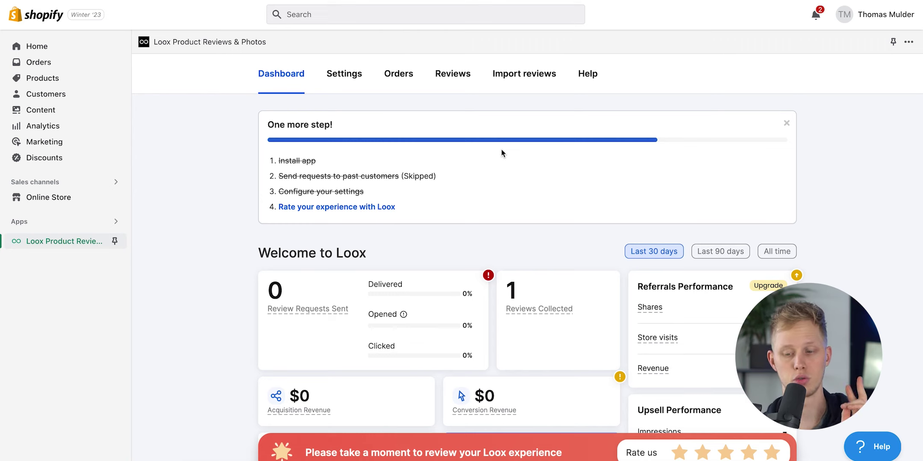
{"action": "left_click", "coordinate": [534, 82]}
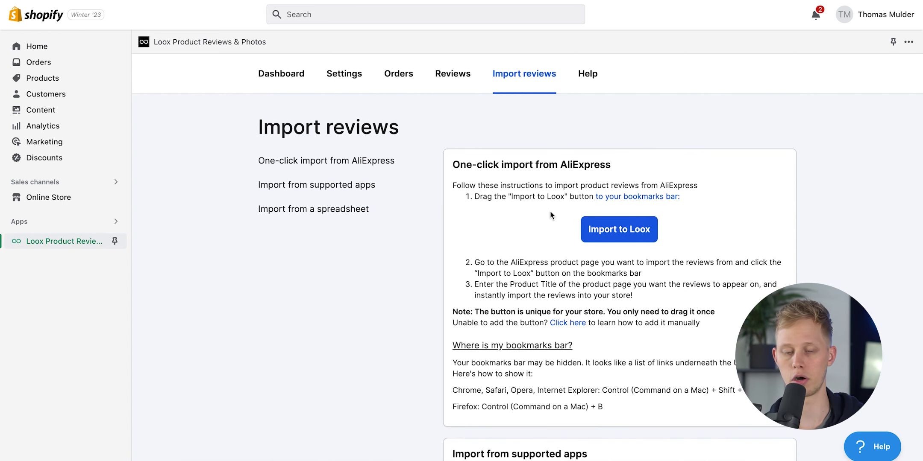
{"action": "key", "text": "super+shift+b"}
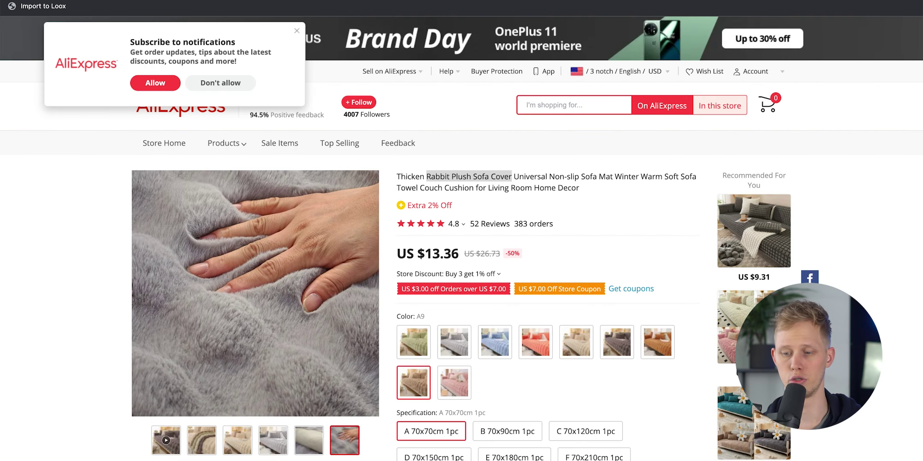
- Set up a Loox import from the AliExpress listing into the brand-new-sofa product, scanning 100 reviews rated 4 stars and up
{"action": "left_click", "coordinate": [298, 29]}
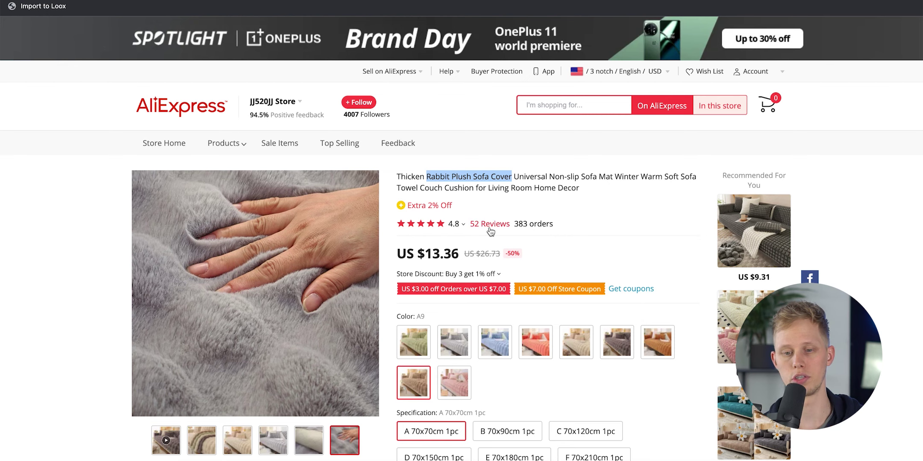
{"action": "left_click", "coordinate": [41, 7]}
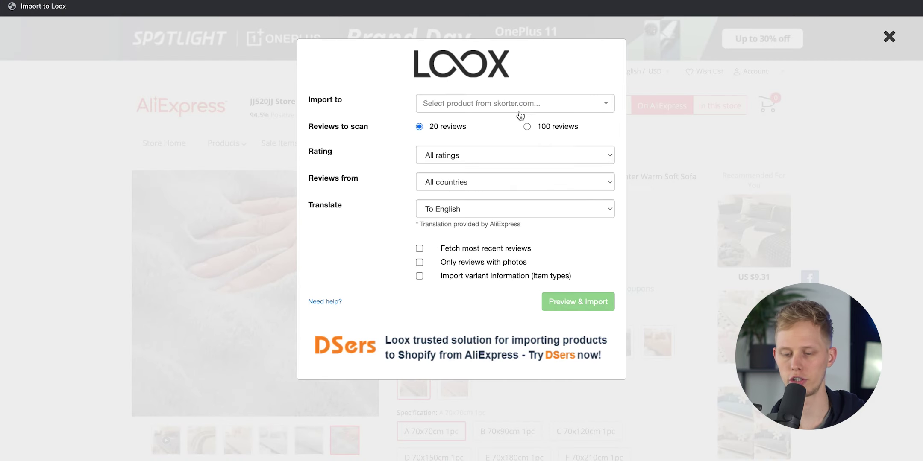
{"action": "left_click", "coordinate": [528, 126]}
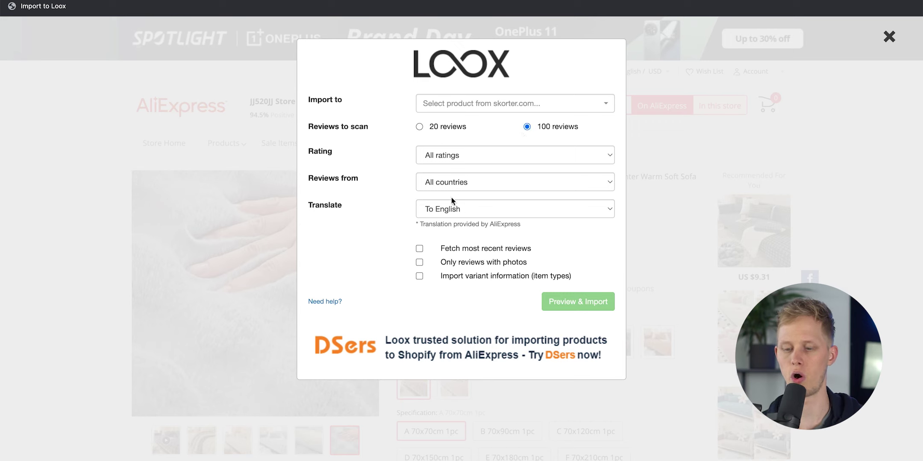
{"action": "left_click", "coordinate": [464, 154]}
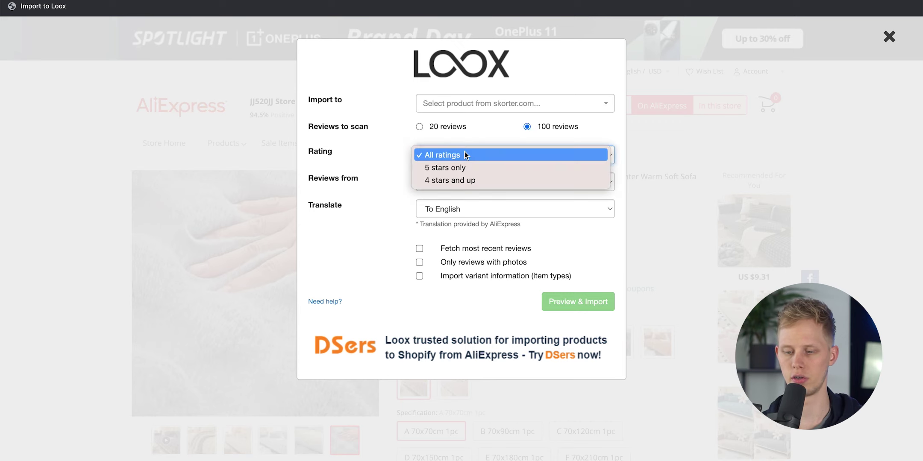
{"action": "left_click", "coordinate": [458, 181]}
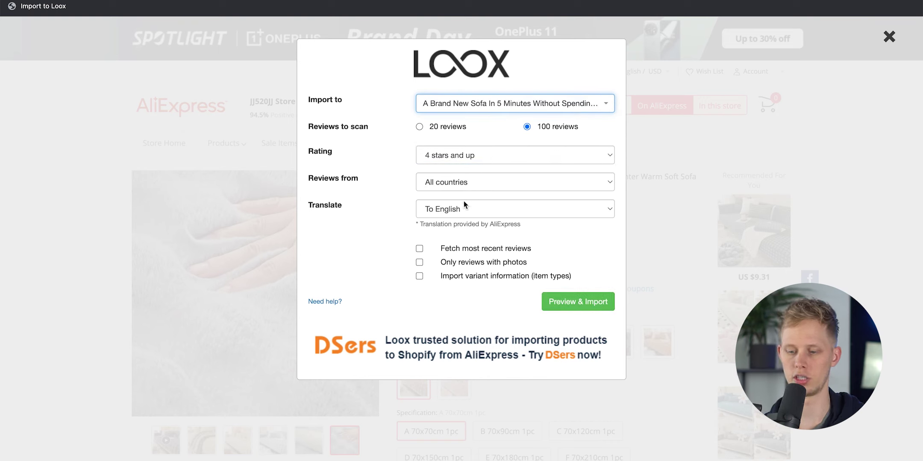
- Preview the scanned AliExpress reviews and import the suitable ones with their text and photos into the store product
{"action": "left_click", "coordinate": [560, 301]}
{"action": "left_click", "coordinate": [597, 114]}
{"action": "left_click", "coordinate": [597, 114]}
{"action": "left_click", "coordinate": [596, 115]}
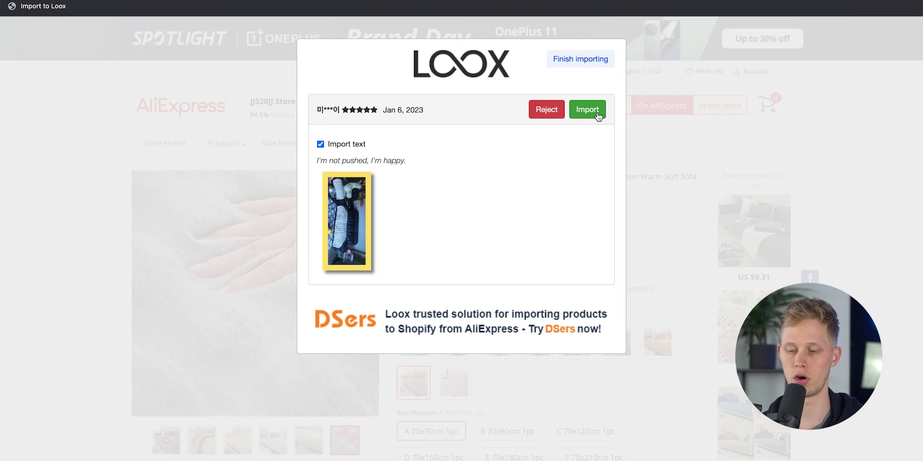
{"action": "left_click", "coordinate": [596, 115]}
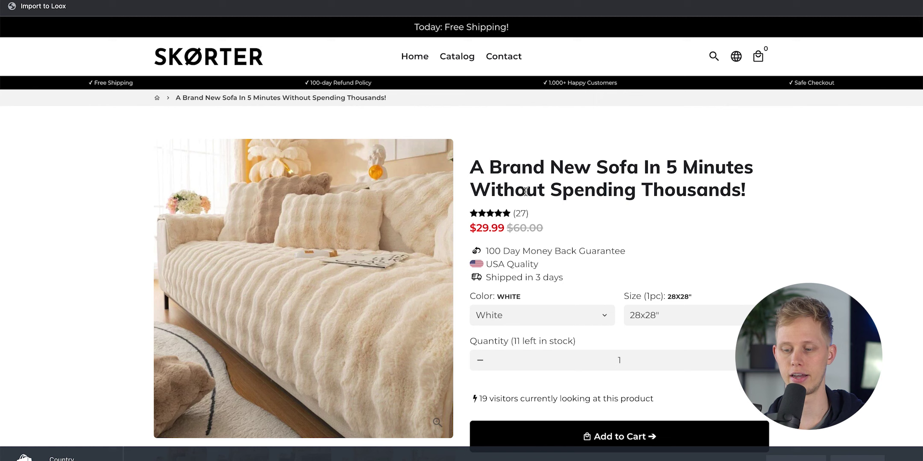
- Look through the SKØRTER product page's FAQ, guarantee and imported customer photo reviews
{"action": "scroll", "coordinate": [532, 221], "scroll_direction": "down", "scroll_amount": 15}
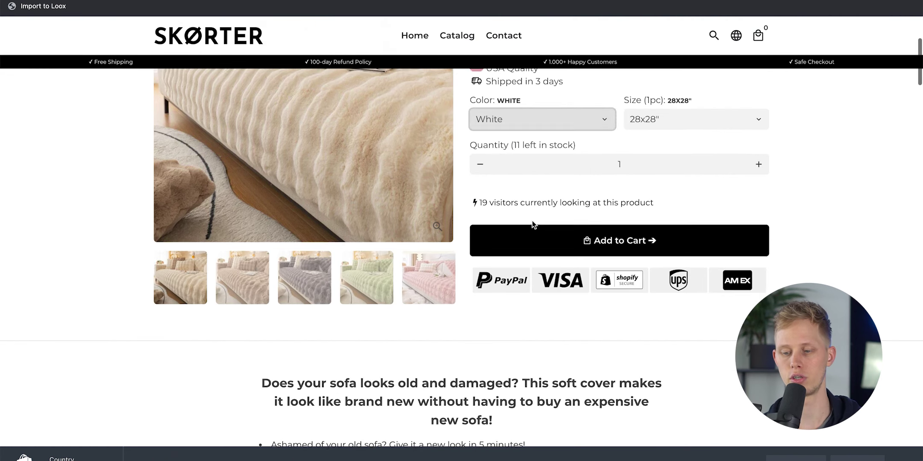
{"action": "scroll", "coordinate": [532, 220], "scroll_direction": "down", "scroll_amount": 15}
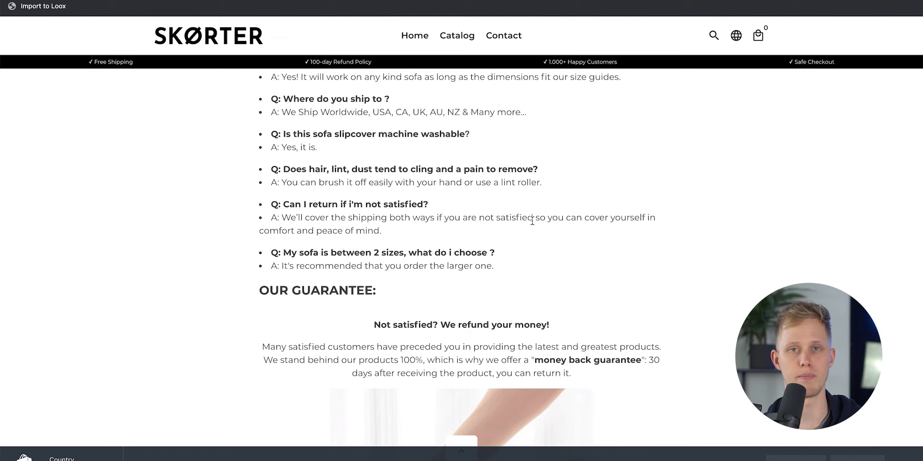
{"action": "scroll", "coordinate": [532, 221], "scroll_direction": "down", "scroll_amount": 15}
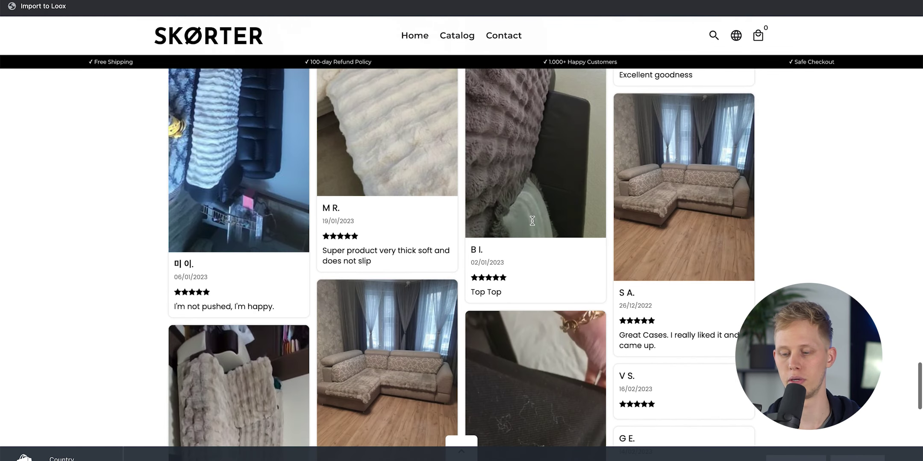
{"action": "scroll", "coordinate": [309, 298], "scroll_direction": "up", "scroll_amount": 5}
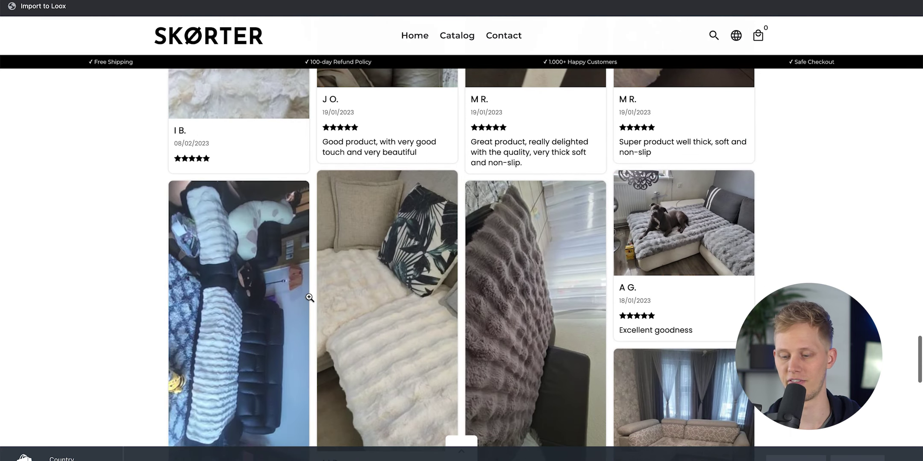
{"action": "scroll", "coordinate": [704, 230], "scroll_direction": "up", "scroll_amount": 1}
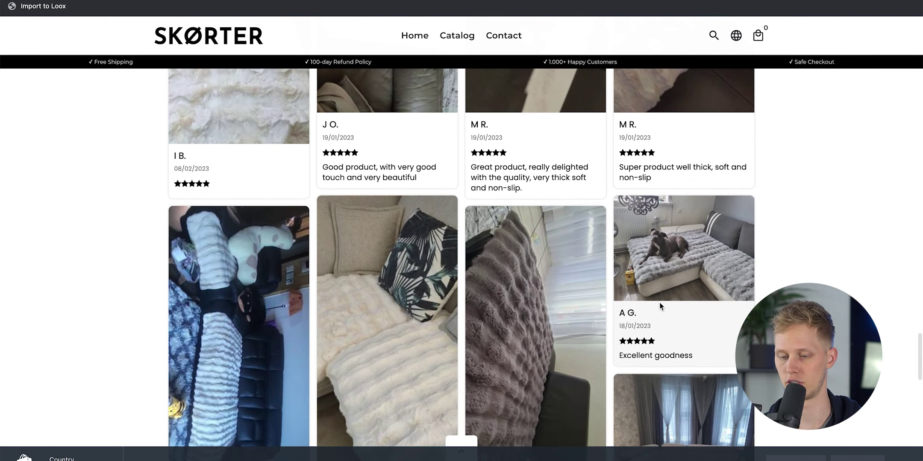
{"action": "scroll", "coordinate": [508, 286], "scroll_direction": "up", "scroll_amount": 6}
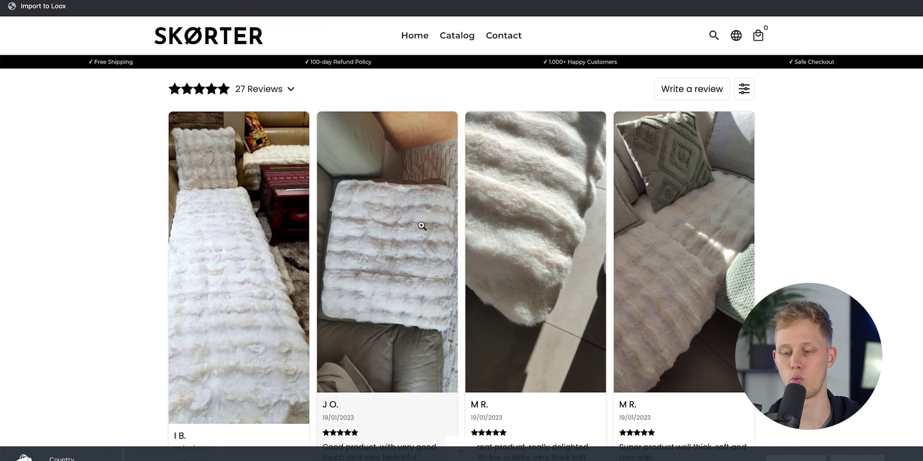
- Check the remaining reviews, the trust badges and footer, and the star rating beneath the product title
{"action": "scroll", "coordinate": [560, 242], "scroll_direction": "down", "scroll_amount": 7}
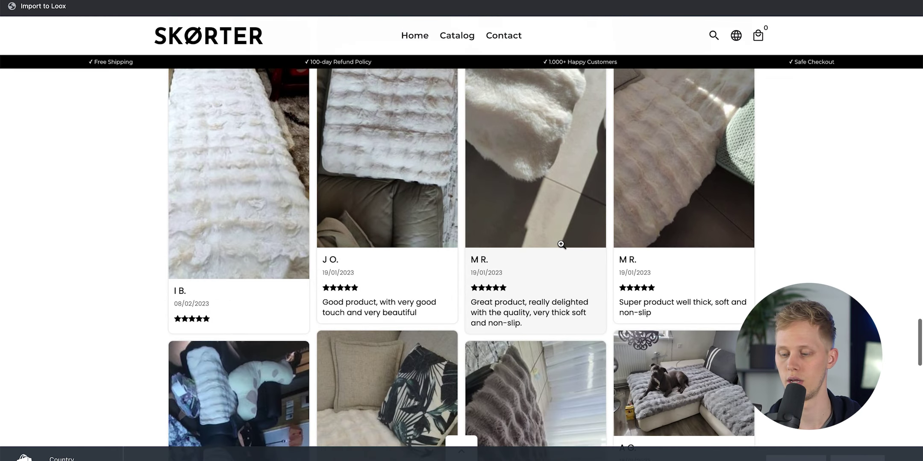
{"action": "scroll", "coordinate": [561, 245], "scroll_direction": "down", "scroll_amount": 4}
{"action": "scroll", "coordinate": [560, 244], "scroll_direction": "down", "scroll_amount": 10}
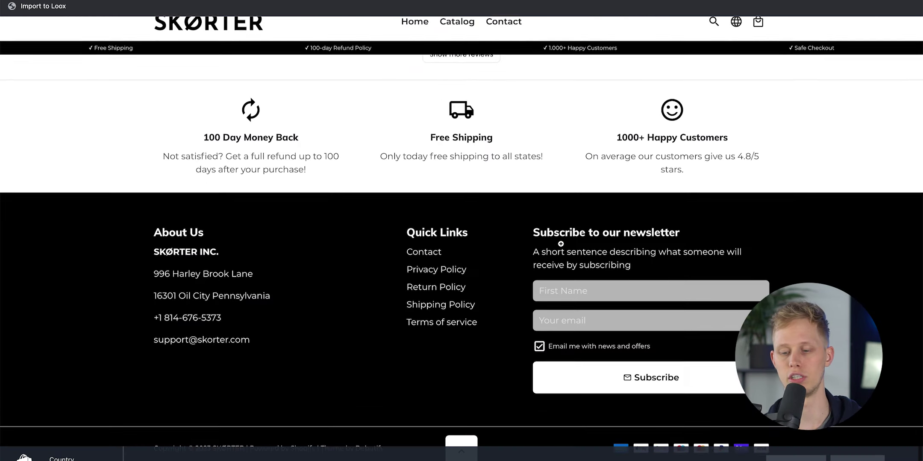
{"action": "scroll", "coordinate": [561, 244], "scroll_direction": "up", "scroll_amount": 20}
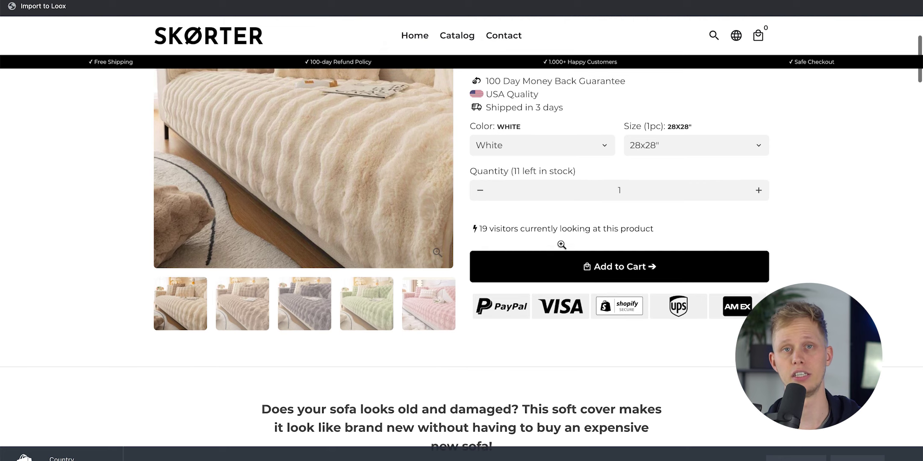
{"action": "scroll", "coordinate": [560, 244], "scroll_direction": "up", "scroll_amount": 5}
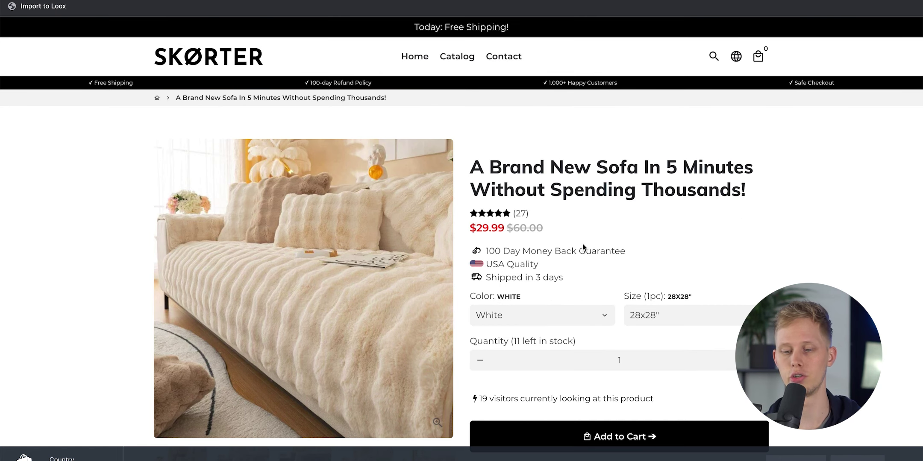
{"action": "scroll", "coordinate": [583, 247], "scroll_direction": "down", "scroll_amount": 10}
{"action": "scroll", "coordinate": [583, 247], "scroll_direction": "up", "scroll_amount": 10}
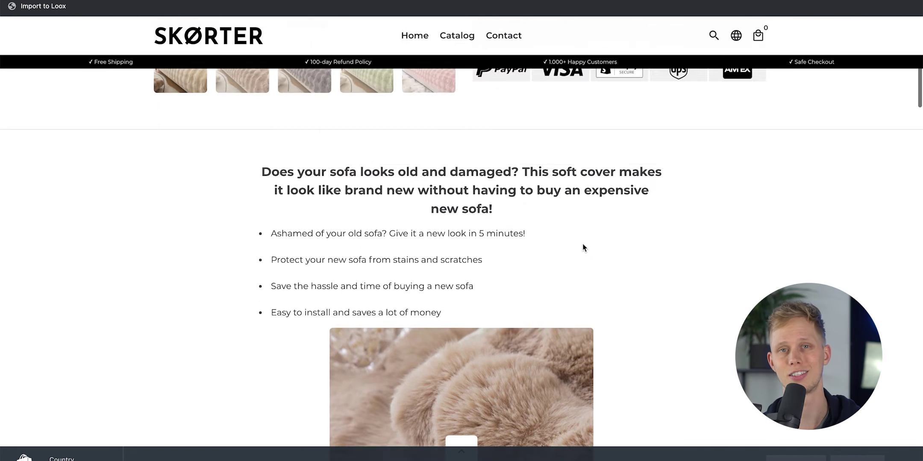